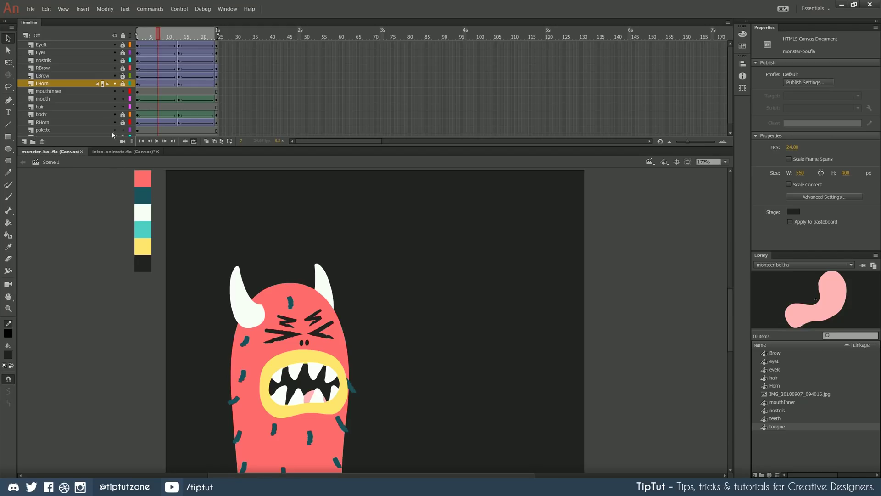
Play back the monster's animation loop and enlarge the timeline to show more layers.
key("Return")
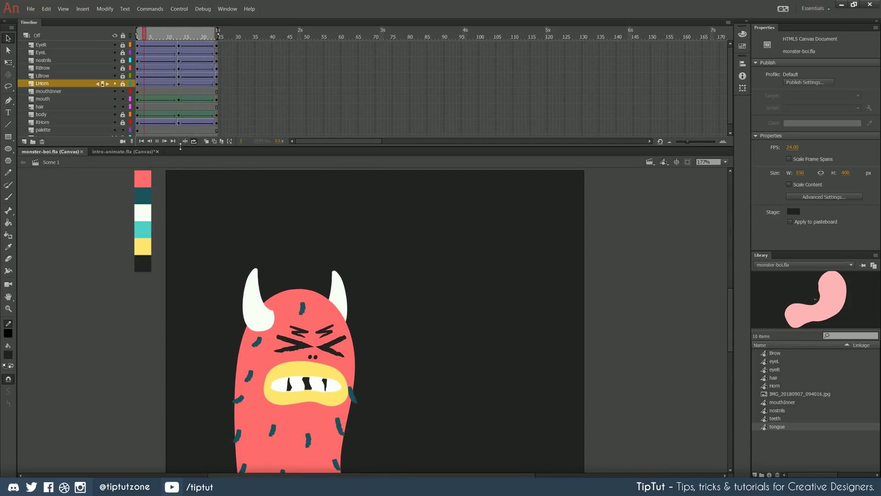
mouse_move(184, 146)
left_mouse_down()
mouse_move(183, 161)
mouse_move(180, 153)
left_mouse_up()
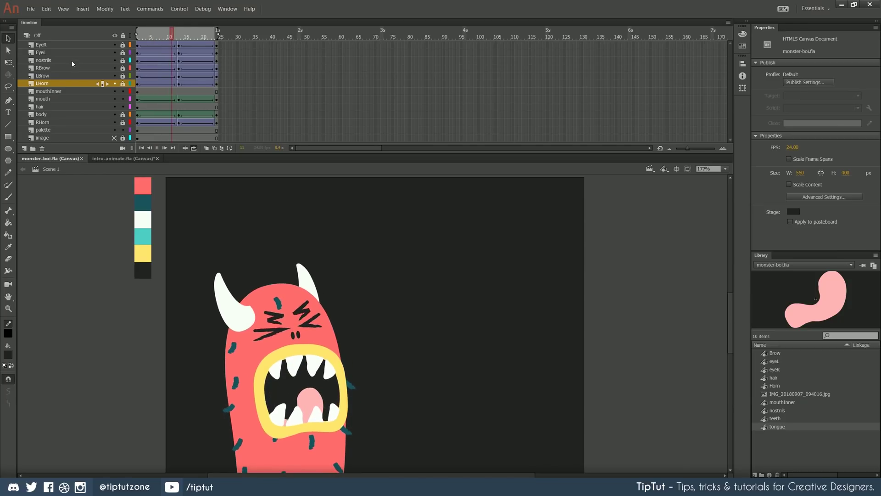
left_click(51, 45)
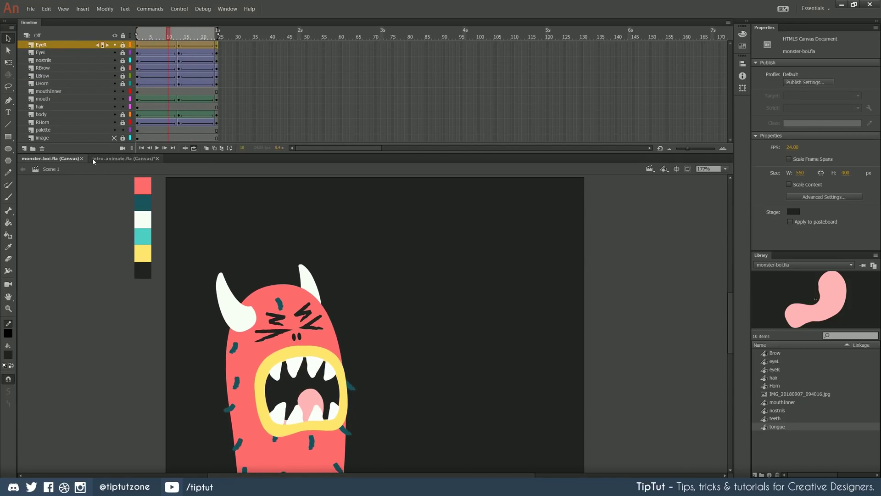
left_click_drag(232, 412, 255, 356)
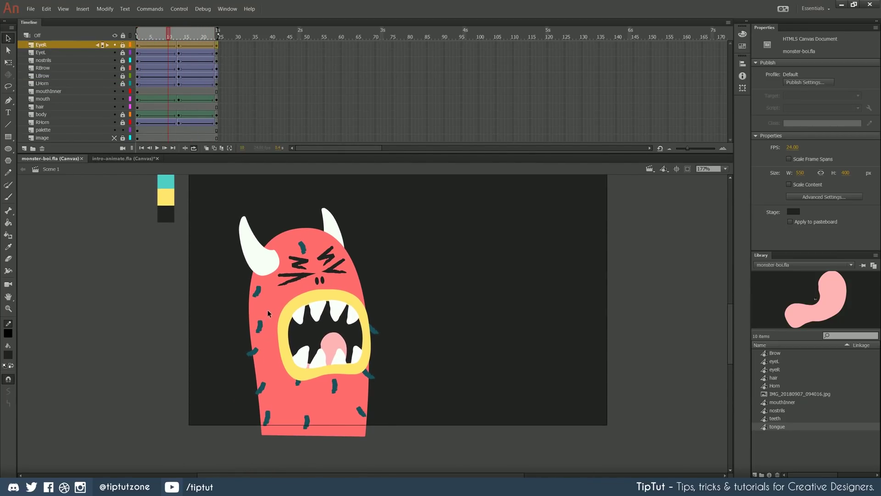
scroll(268, 310, "up", 1)
left_click_drag(324, 301, 305, 312)
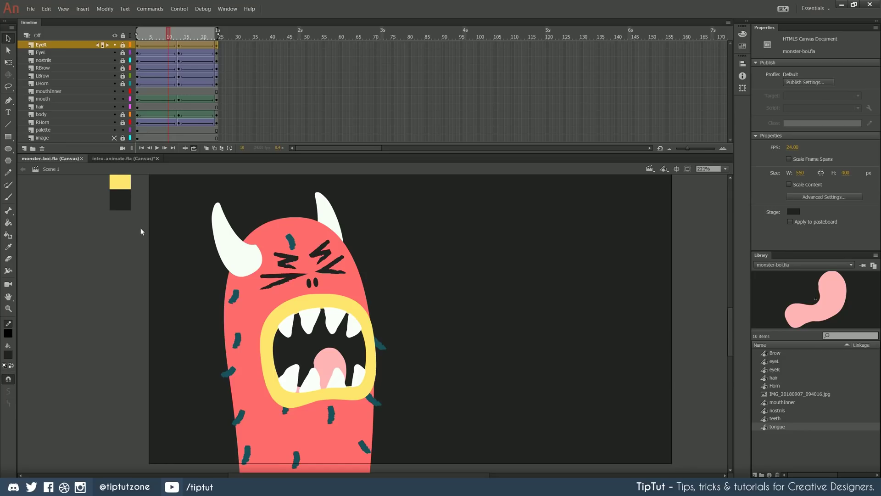
Add a new layer above EyeR and name it blob.
key("b")
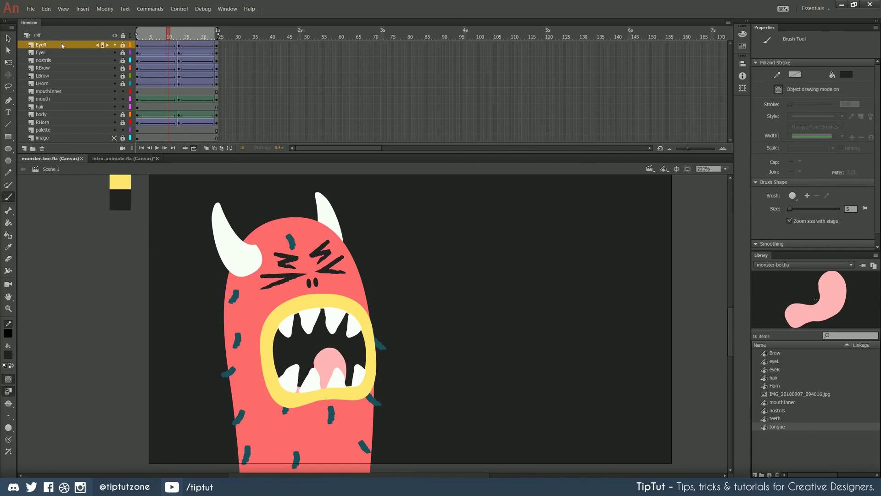
left_click(62, 46)
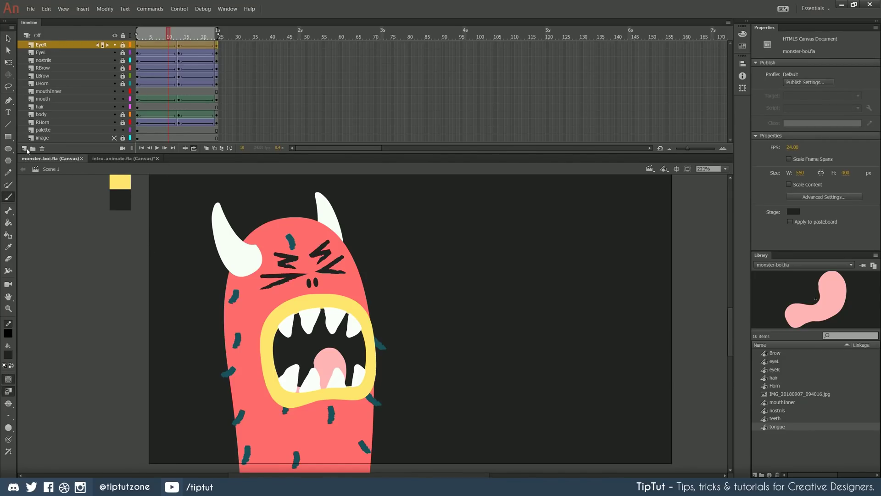
left_click(23, 148)
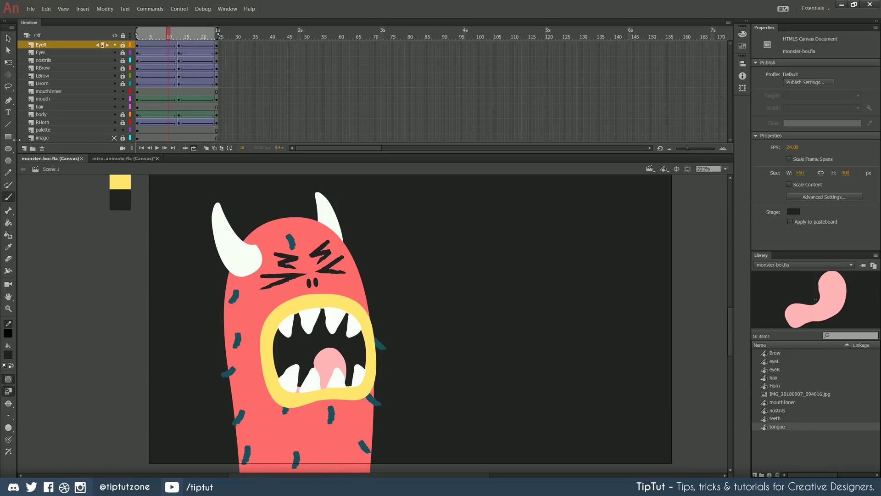
left_click(24, 149)
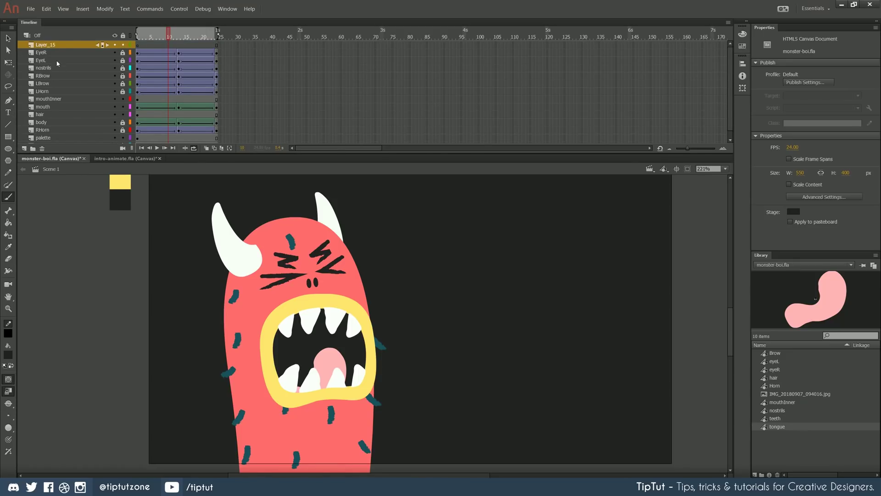
double_click(46, 44)
type("blob")
key("Return")
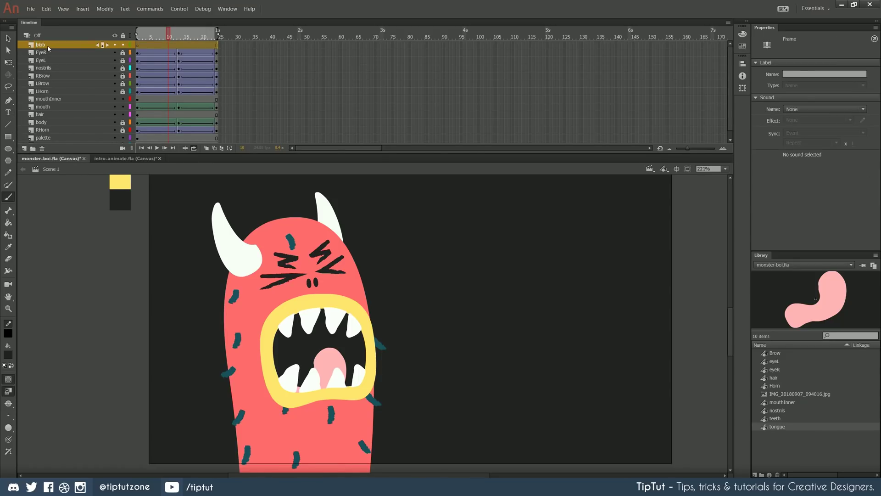
Brush a small ring above the monster on the blob layer's first frame in the palette's coral colour.
left_click(138, 45)
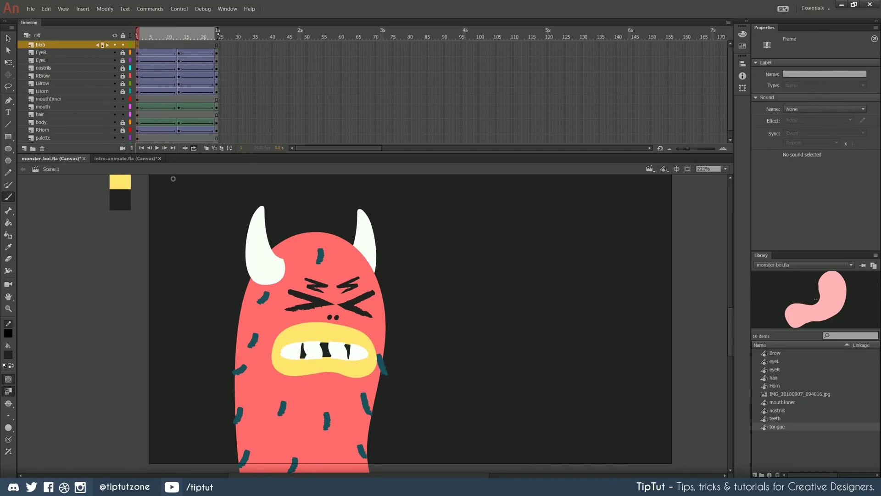
key("b")
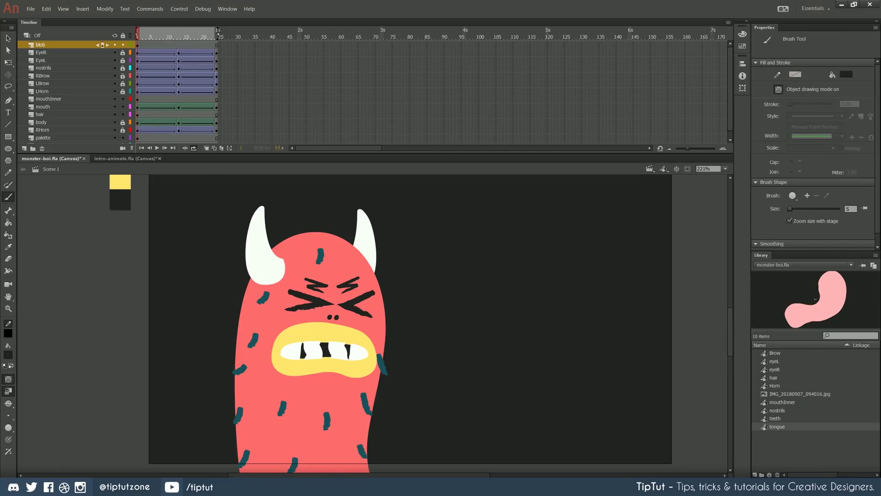
scroll(125, 240, "up", 8)
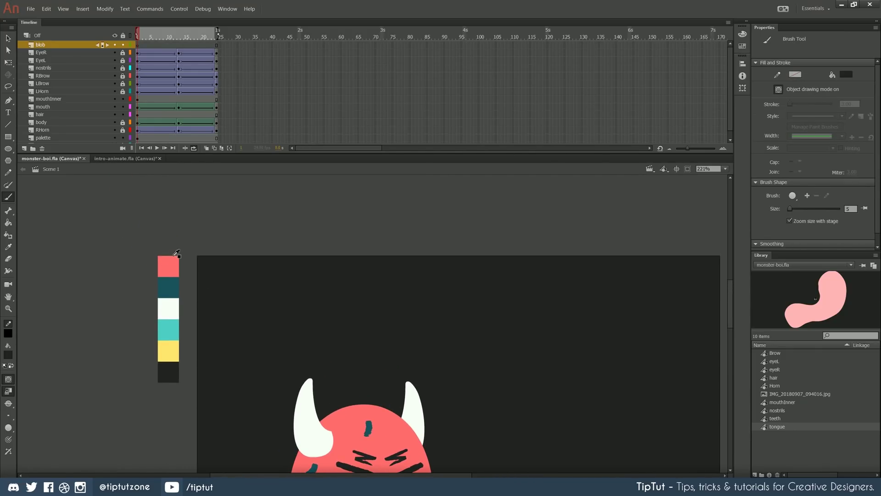
key("i")
left_click(175, 272)
left_click_drag(227, 339, 201, 258)
key("b")
mouse_move(251, 224)
left_mouse_down()
mouse_move(260, 232)
mouse_move(253, 224)
left_mouse_up()
Insert a blank keyframe at frame 13 of the blob layer and brush another coral ring there.
left_click(178, 45)
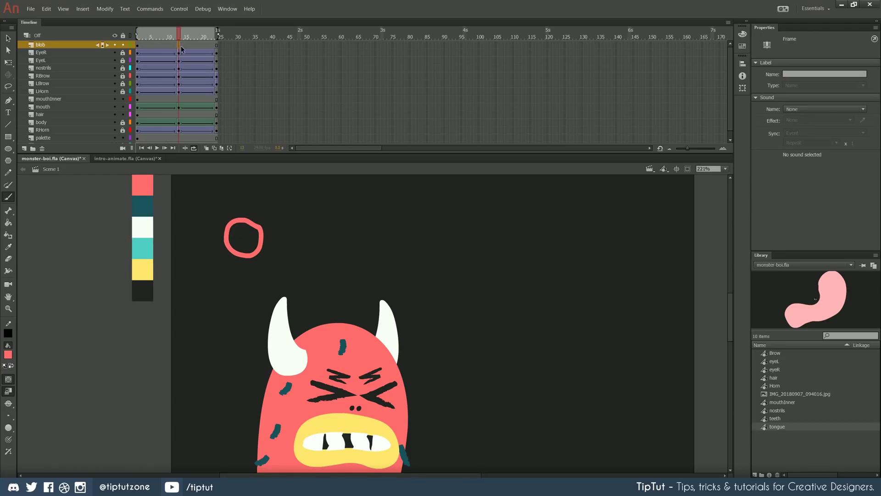
key("Delete")
mouse_move(273, 211)
left_mouse_down()
mouse_move(234, 228)
mouse_move(267, 204)
left_mouse_up()
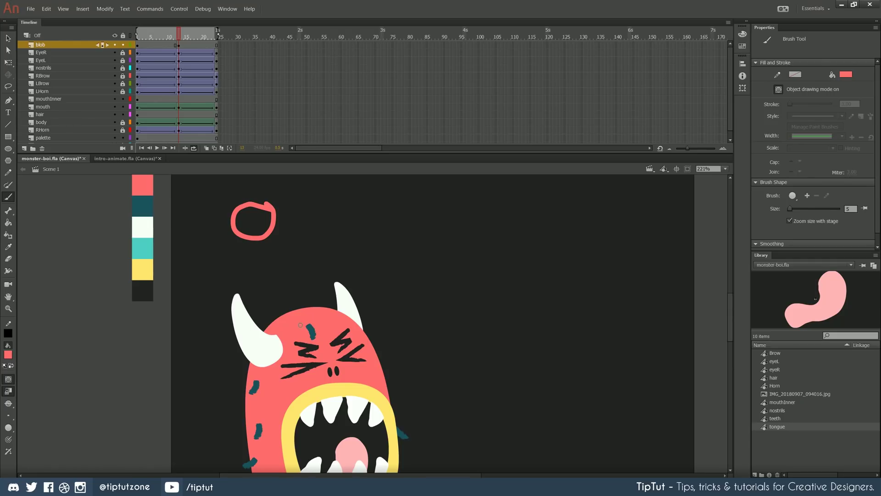
Undo the second ring and its keyframe, and delete the ring on the blob layer's first frame.
key("ctrl+z")
key("ctrl+z")
key("ctrl+z")
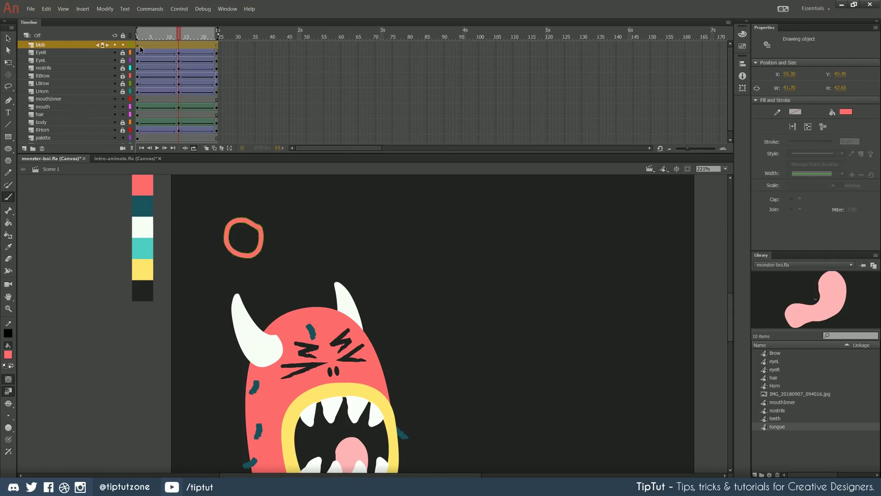
left_click(139, 48)
left_click(139, 49)
key("Delete")
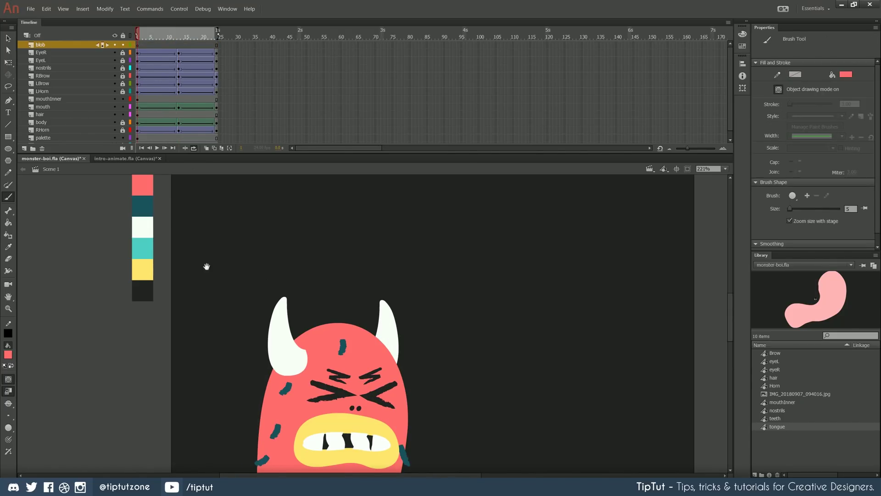
Sample the palette's turquoise as the fill colour and return to the Brush tool with the monster in view.
left_click_drag(224, 324, 235, 300)
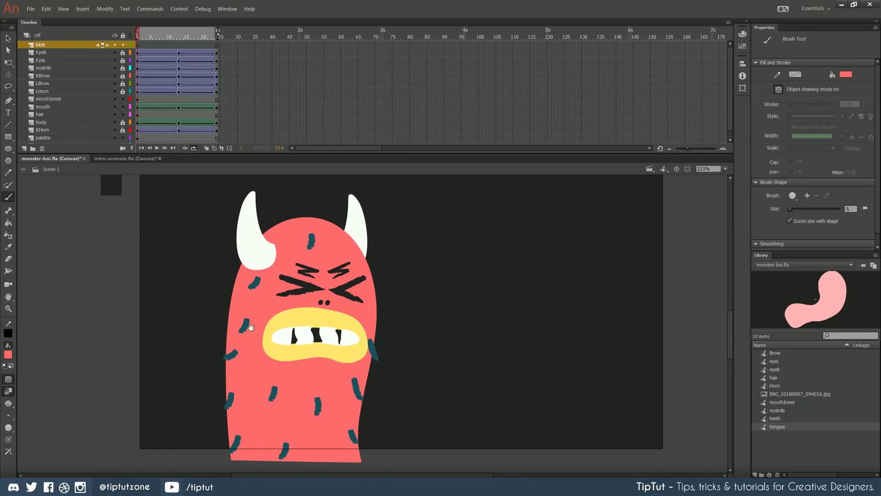
left_click_drag(287, 368, 269, 341)
left_click_drag(143, 261, 222, 372)
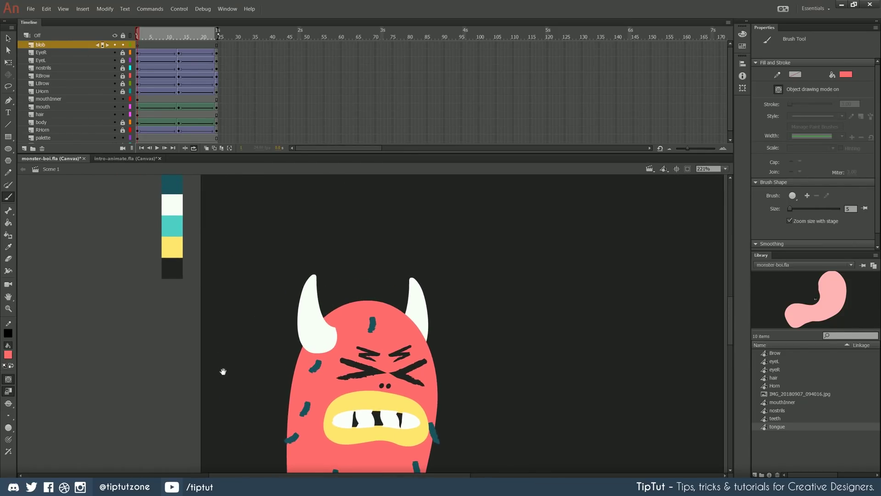
left_click_drag(195, 284, 197, 310)
key("i")
left_click(175, 253)
mouse_move(291, 395)
left_mouse_down()
mouse_move(244, 319)
mouse_move(235, 281)
left_mouse_up()
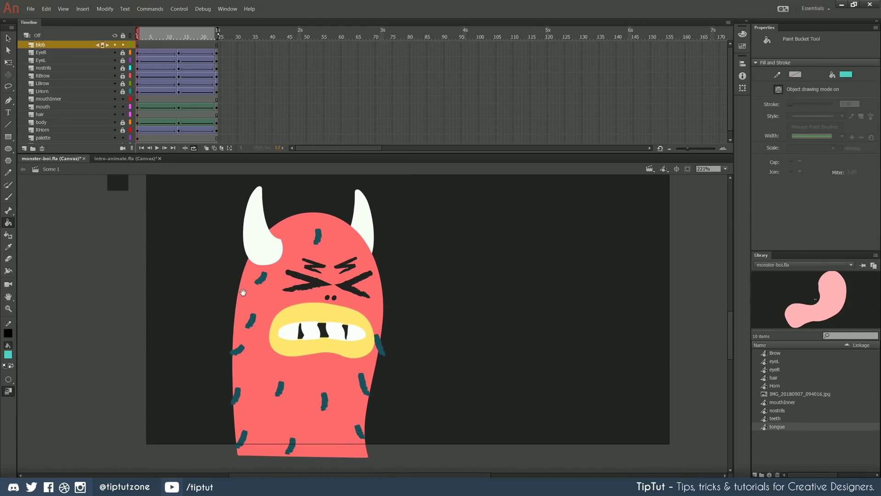
key("b")
left_click_drag(315, 283, 291, 273)
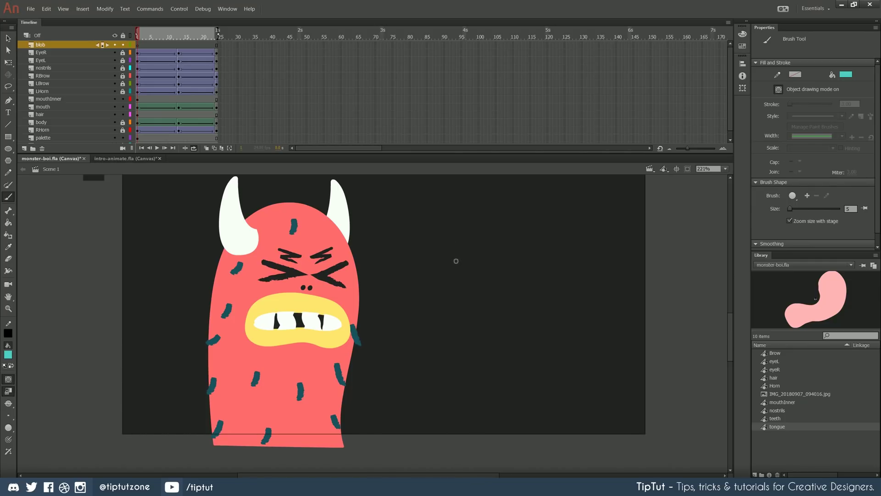
Turn on onion skinning and lock all layers except blob.
left_click(213, 149)
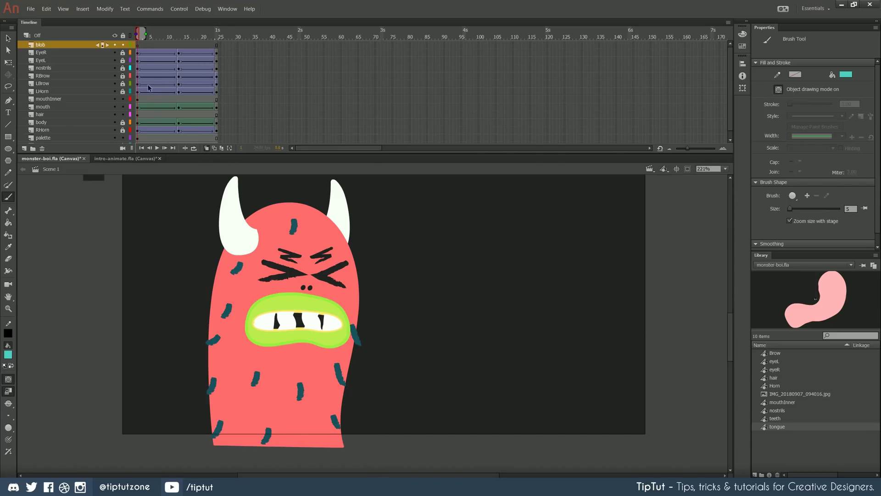
left_click(138, 45)
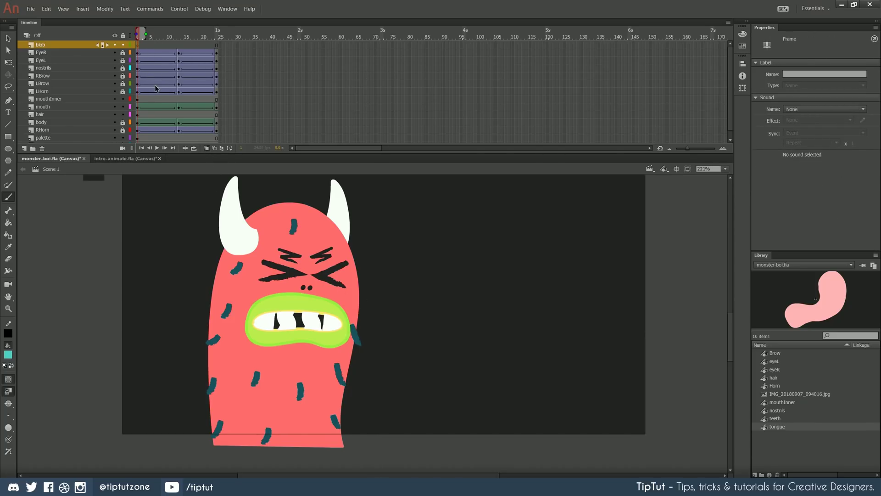
left_click_drag(123, 100, 123, 159)
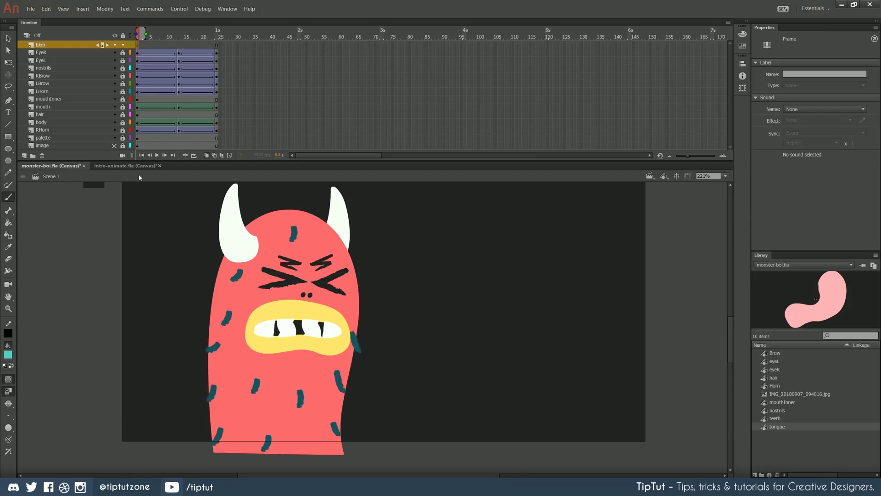
Find the frame with the monster's mouth wide open and insert a blank keyframe at frame 15 of the blob layer.
left_click(178, 47)
left_click(144, 52)
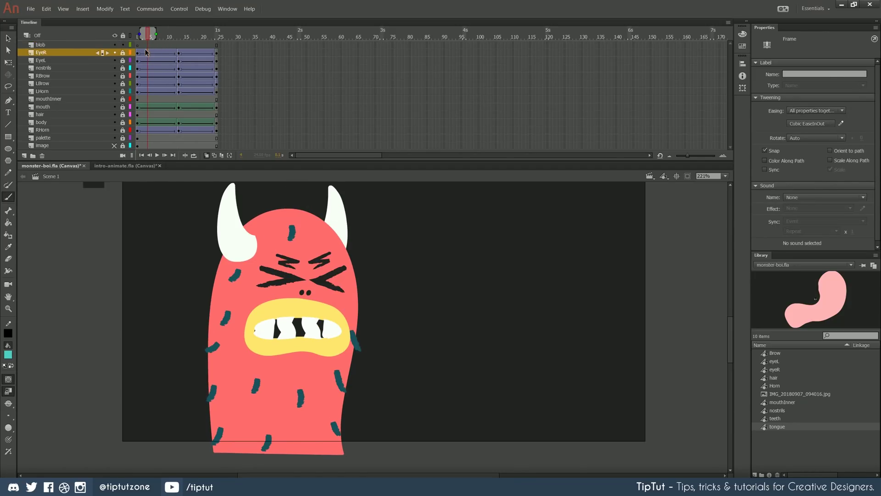
left_click_drag(150, 48, 189, 46)
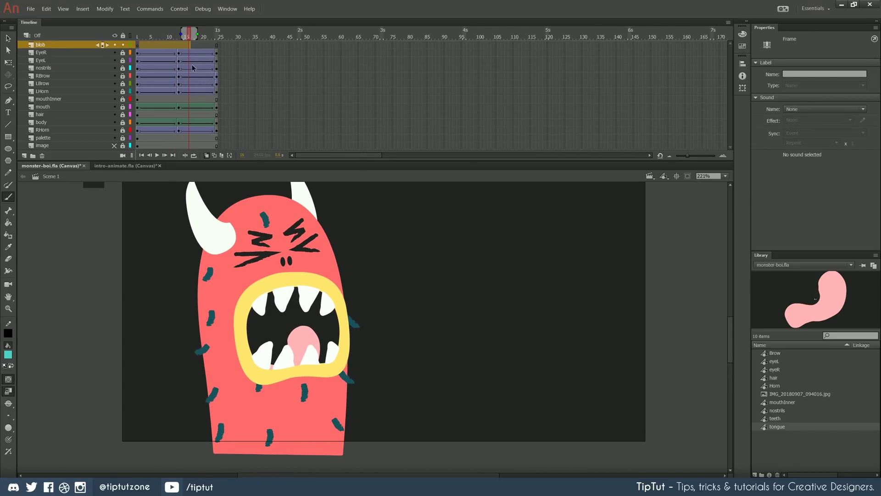
key("comma")
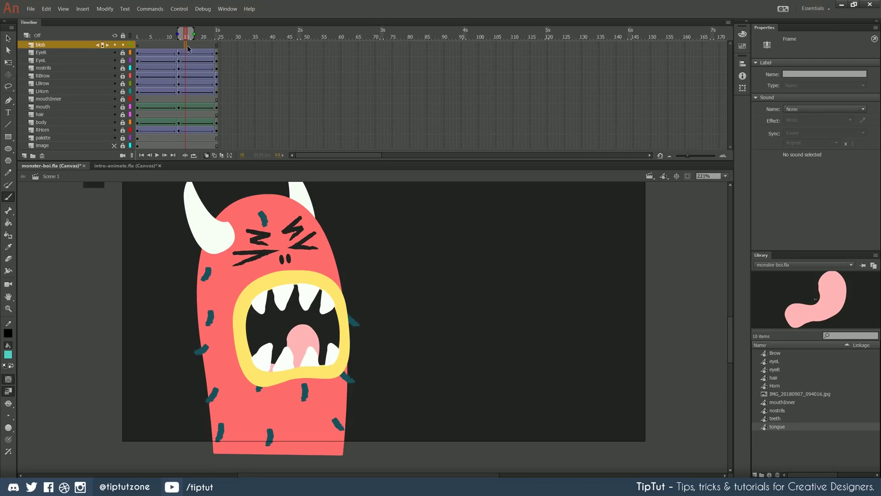
key("period")
key("comma")
key("Return")
left_click(185, 46)
Brush a turquoise rounded blob outline inside the monster's open mouth and fill it with the same turquoise.
mouse_move(250, 319)
left_mouse_down()
mouse_move(303, 311)
mouse_move(308, 326)
mouse_move(265, 340)
mouse_move(251, 319)
left_mouse_up()
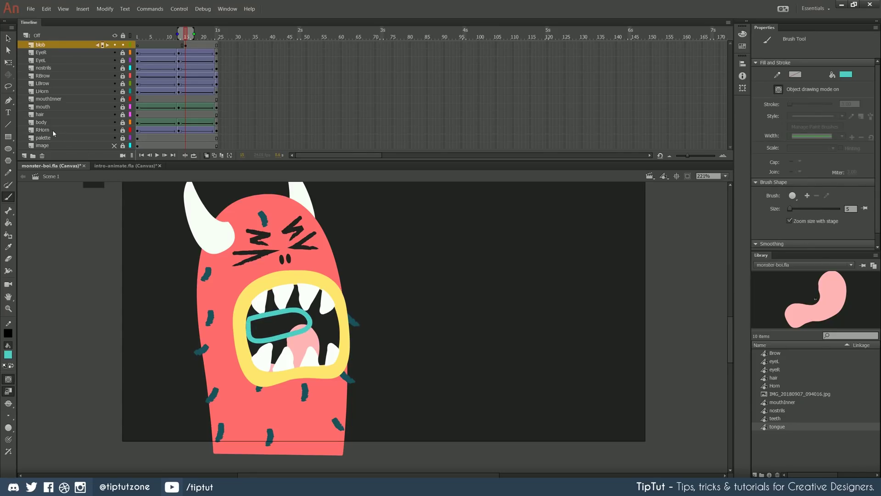
key("k")
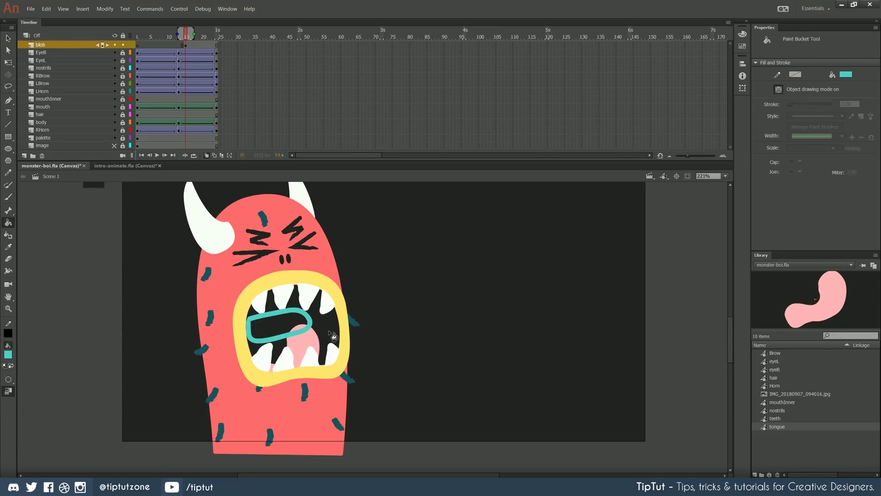
left_click(286, 326)
Try a turquoise M-shaped brush stroke beside the monster and undo it.
key("b")
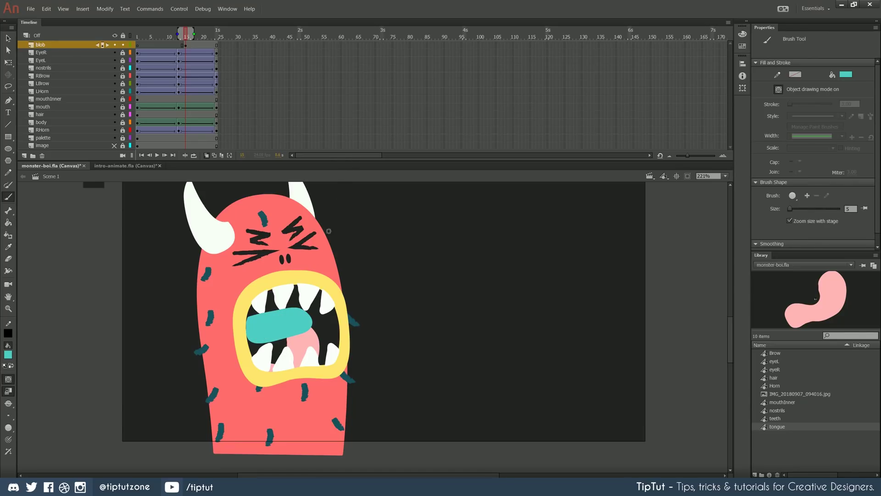
mouse_move(394, 297)
left_mouse_down()
mouse_move(371, 270)
mouse_move(360, 285)
left_mouse_up()
key("k")
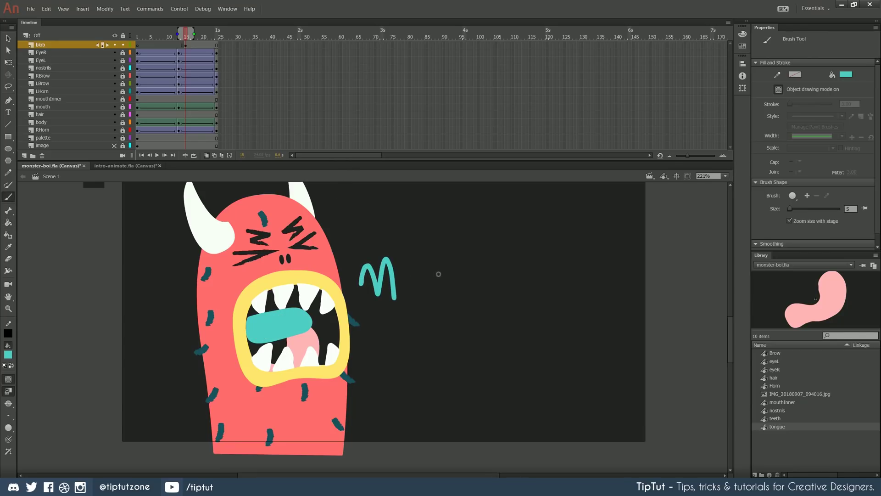
key("b")
key("v")
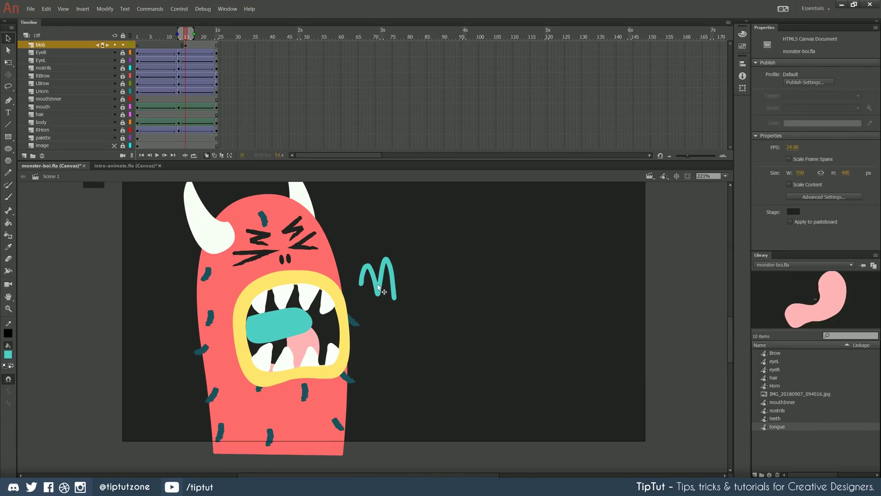
key("ctrl+z")
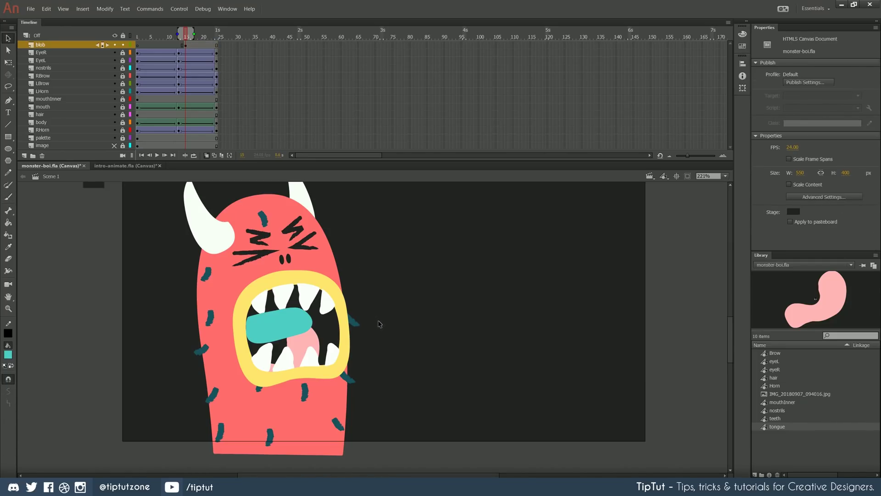
Enable pressure sensitivity for the Brush tool and paint ragged turquoise splashes off the blob's front end.
key("b")
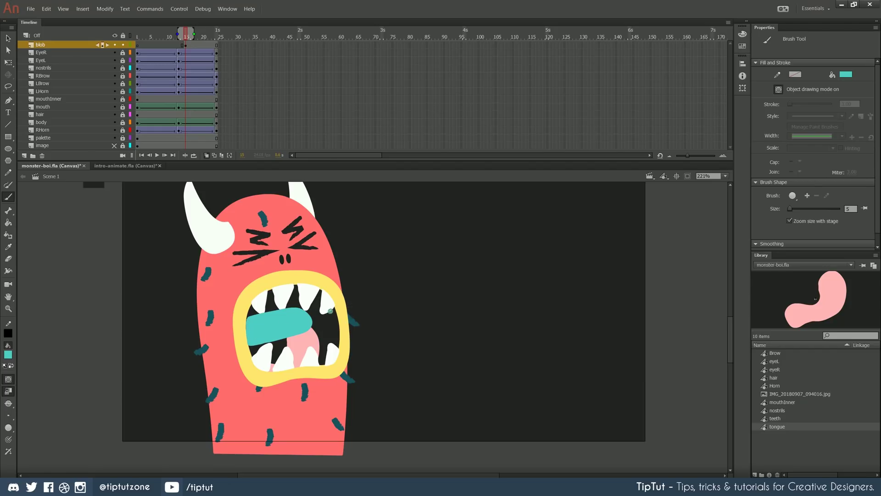
left_click_drag(330, 311, 321, 314)
left_click(8, 439)
mouse_move(344, 310)
left_mouse_down()
mouse_move(371, 308)
mouse_move(345, 307)
mouse_move(339, 323)
mouse_move(303, 335)
left_mouse_up()
key("ctrl+z")
mouse_move(318, 305)
left_mouse_down()
mouse_move(298, 312)
mouse_move(314, 314)
mouse_move(303, 323)
mouse_move(333, 318)
mouse_move(307, 332)
left_mouse_up()
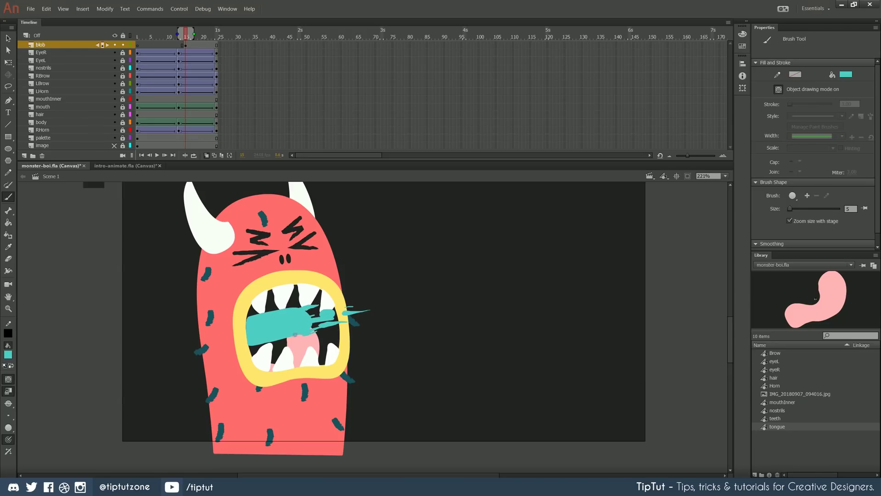
Insert a blank keyframe at frame 24 of the blob layer.
left_click(187, 44)
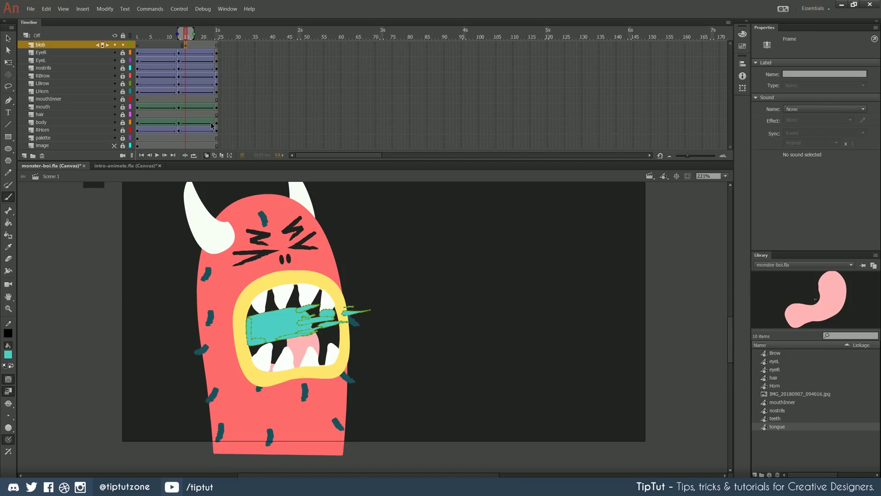
left_click(189, 45)
left_click(197, 44)
left_click(202, 45)
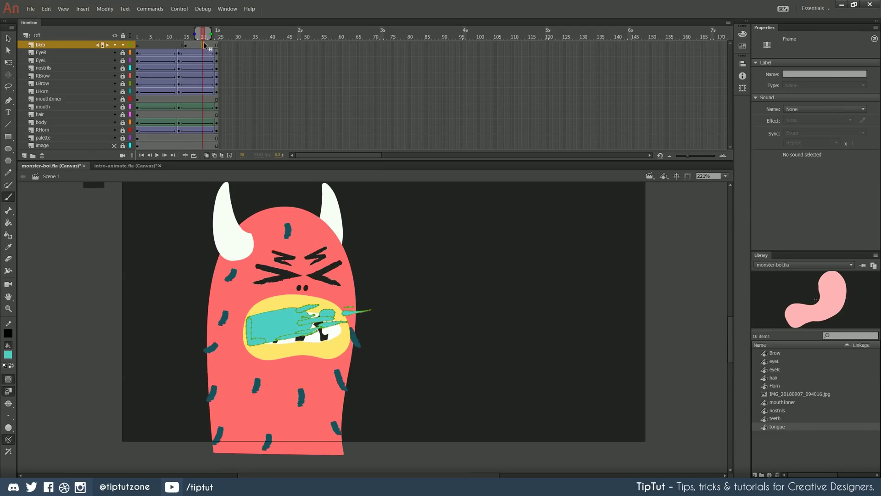
left_click(206, 45)
left_click(210, 45)
left_click(214, 45)
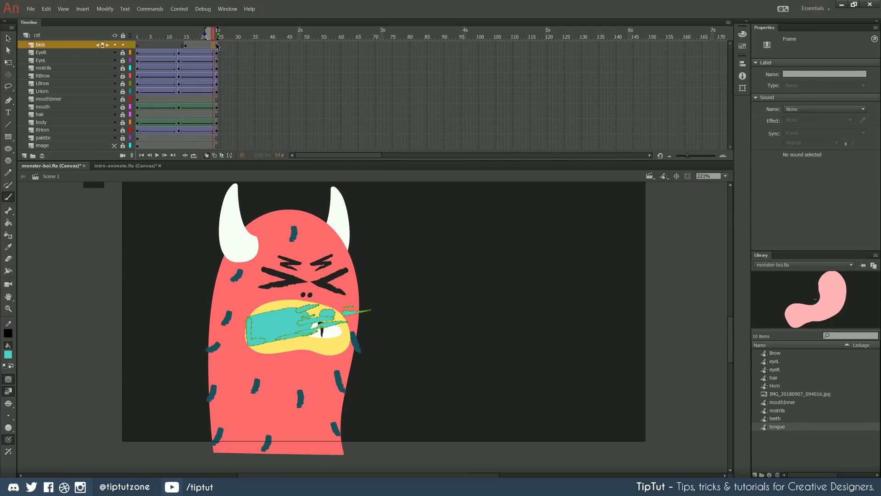
left_click(217, 45)
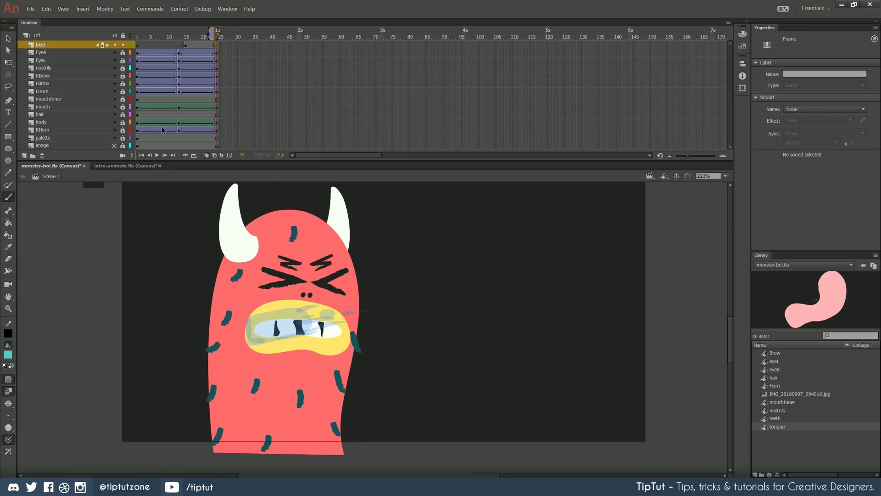
Brush a small turquoise test scribble beside the monster on frame 1, then add a keyframe at frame 3 and scribble there too.
left_click(141, 44)
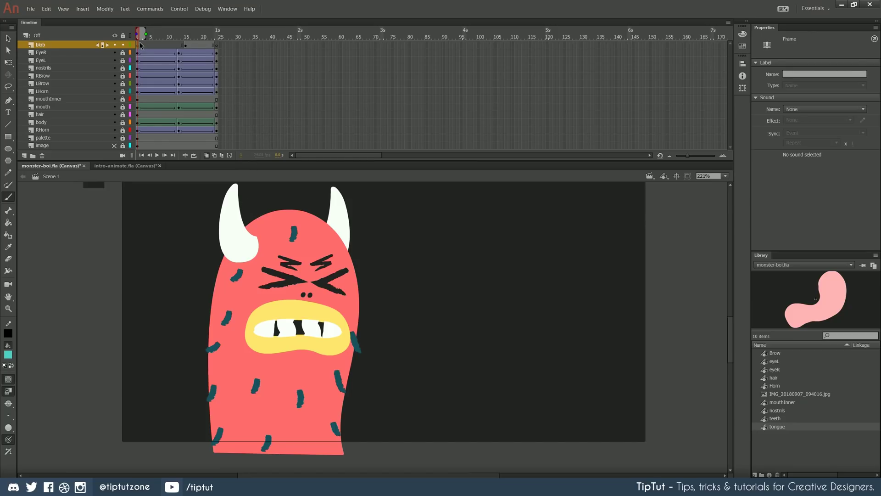
left_click_drag(172, 224, 152, 223)
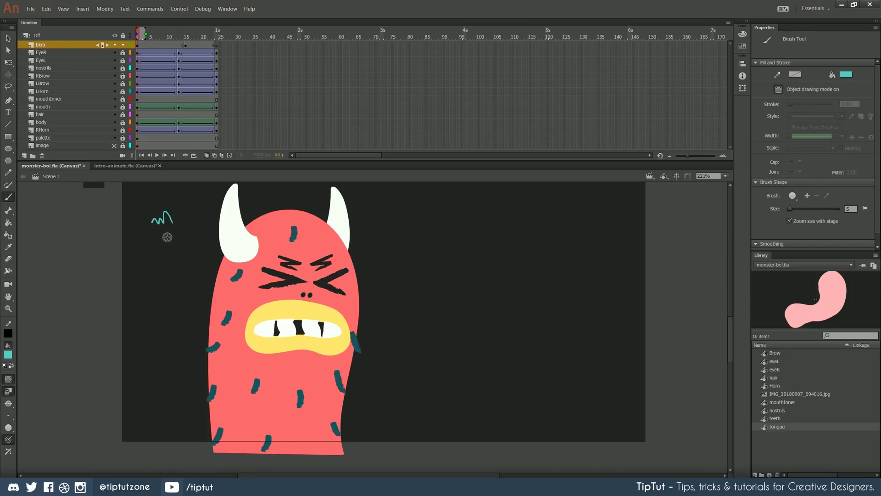
left_click(142, 44)
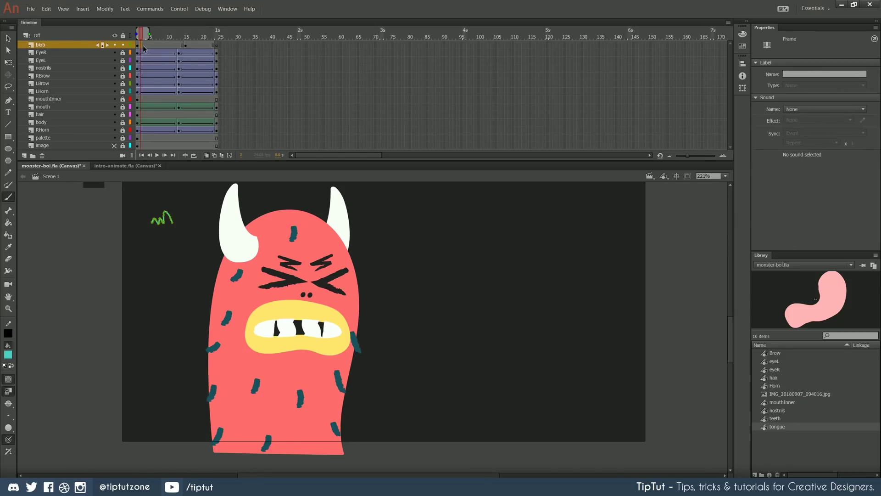
left_click(144, 46)
key("F6")
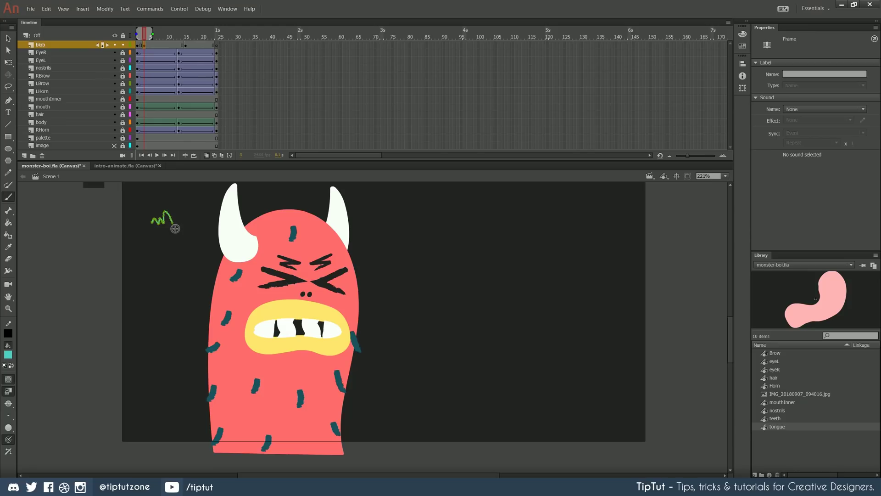
mouse_move(175, 228)
left_mouse_down()
mouse_move(153, 223)
mouse_move(171, 216)
left_mouse_up()
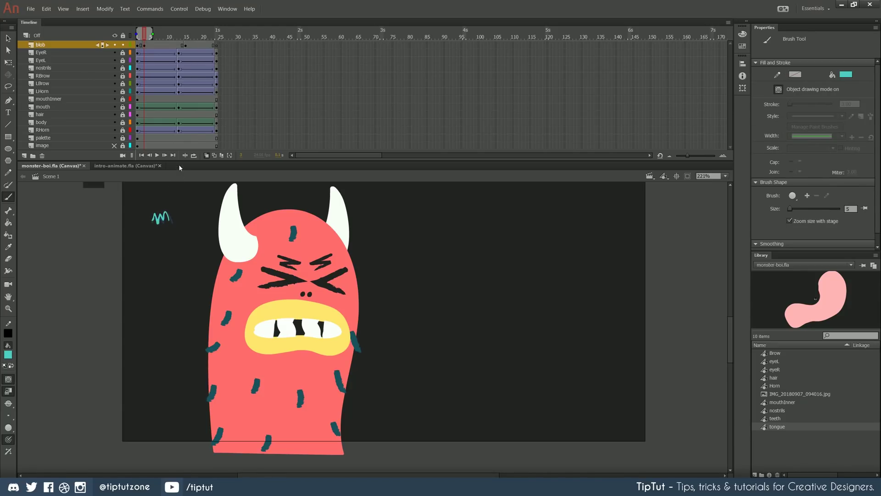
Insert blank keyframes at frames 5, 7 and 9 of the blob layer and brush a small scribble variation on each.
left_click(147, 45)
left_click(151, 45)
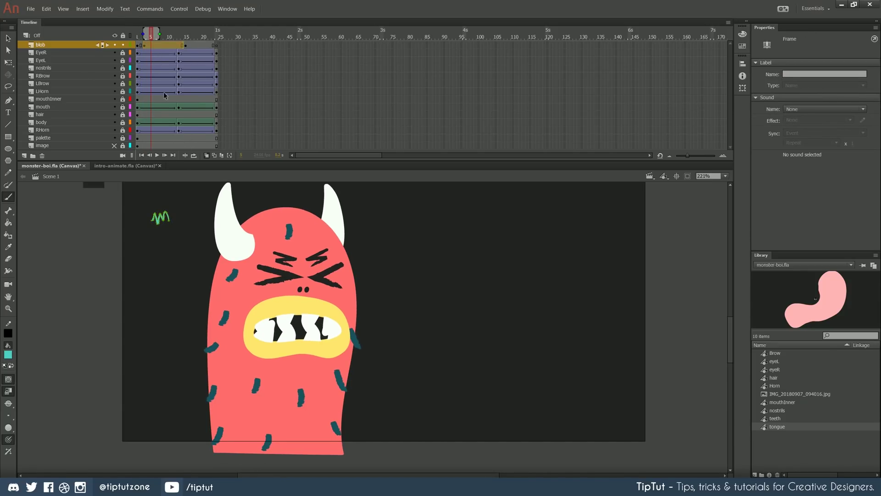
left_click(151, 46)
key("F7")
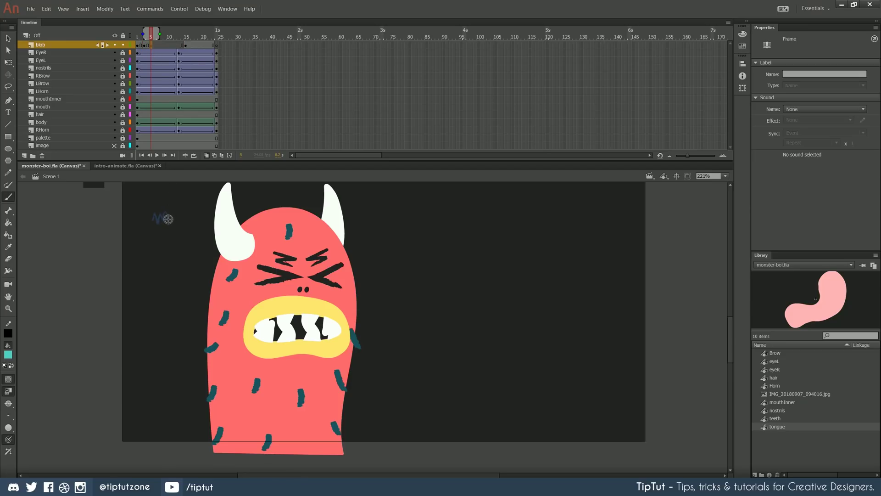
left_click_drag(168, 219, 154, 215)
left_click(158, 46)
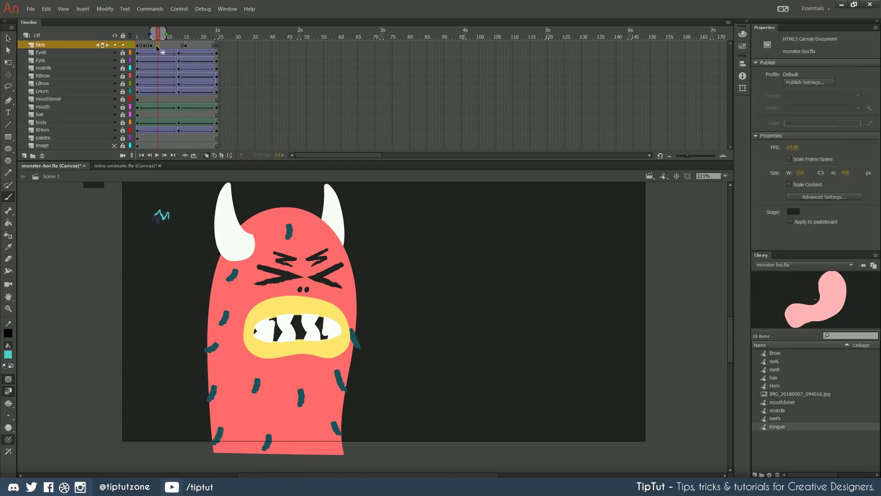
key("F7")
left_click_drag(165, 213, 157, 205)
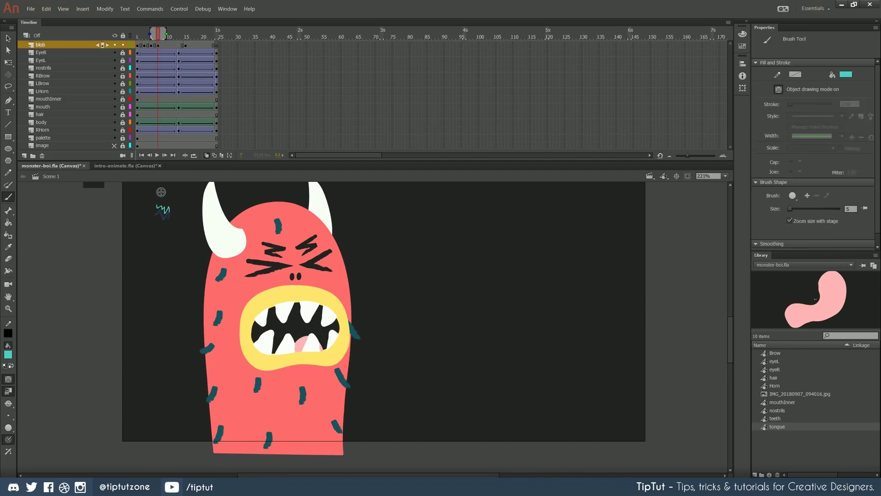
left_click(163, 46)
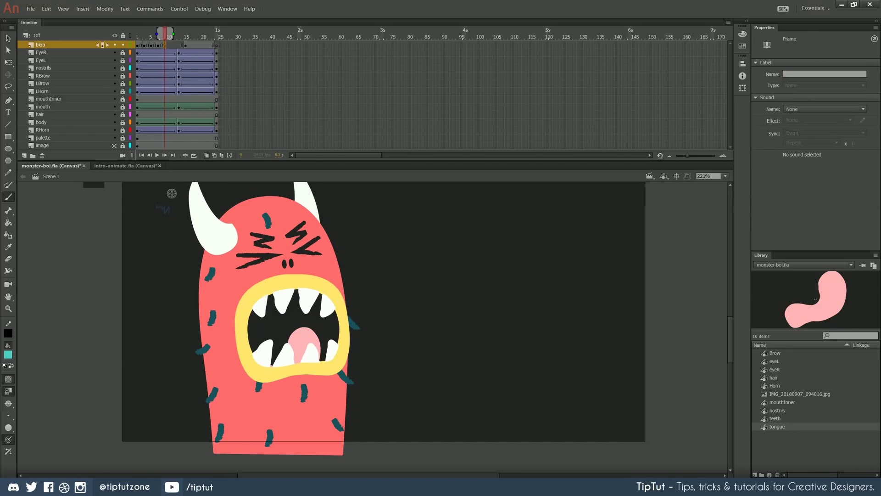
Play back the scribble test from the start of the timeline.
left_click(139, 46)
key("Return")
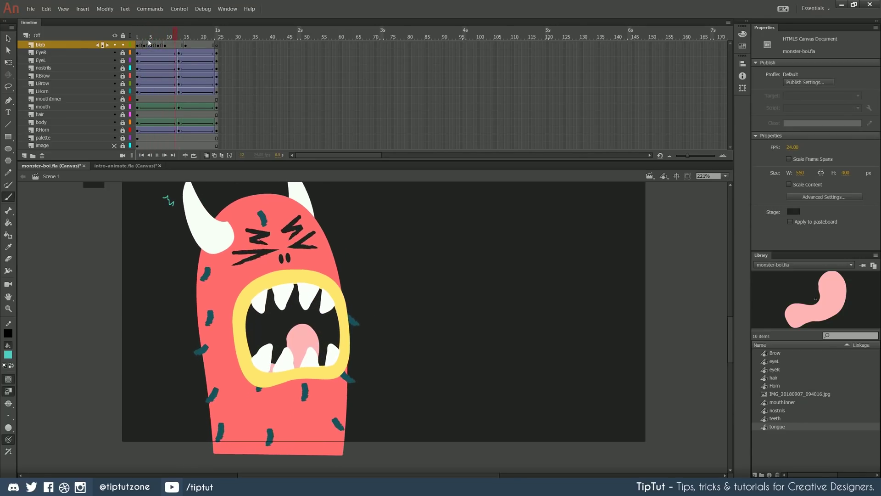
left_click(141, 45)
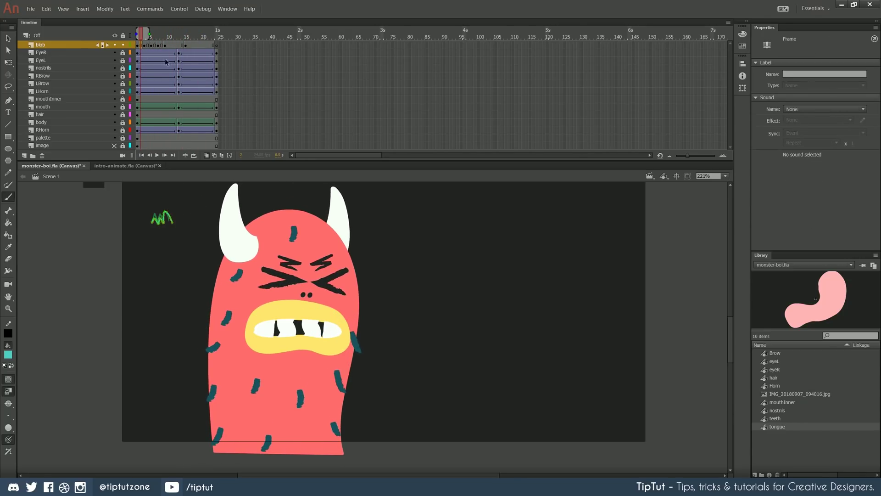
left_click(181, 86)
key("Return")
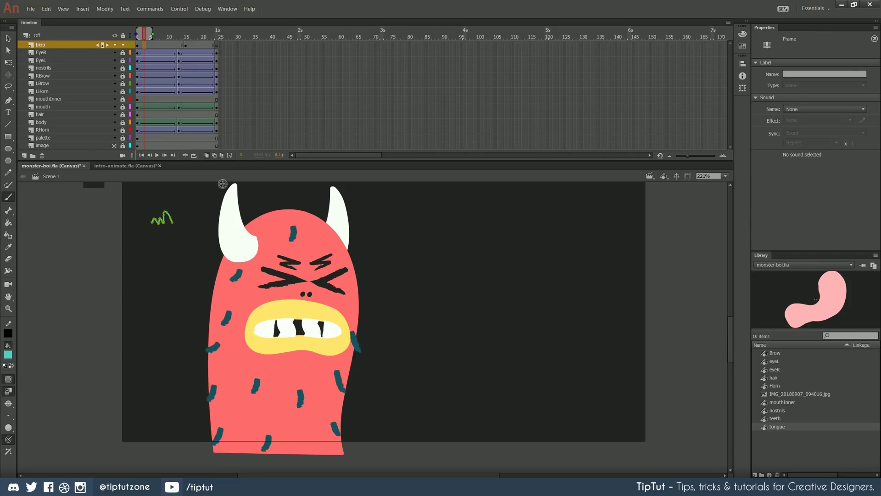
Delete the test scribble from frame 1 of the blob layer.
left_click(136, 44)
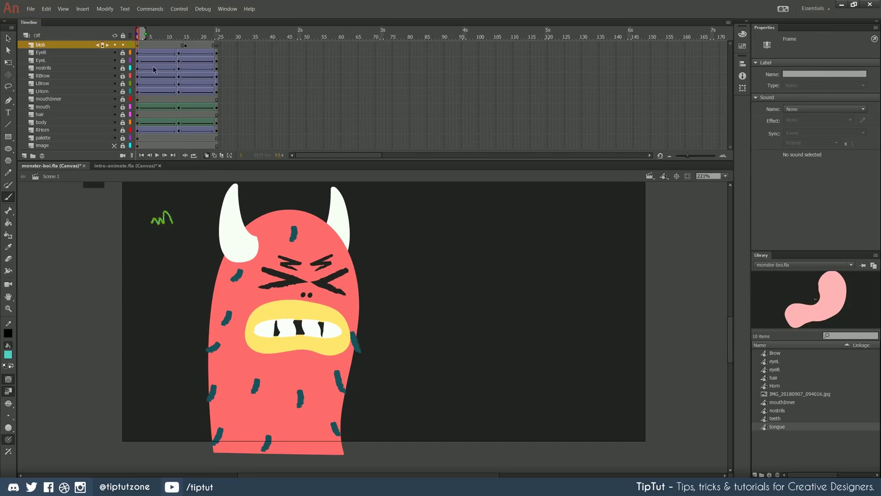
key("Delete")
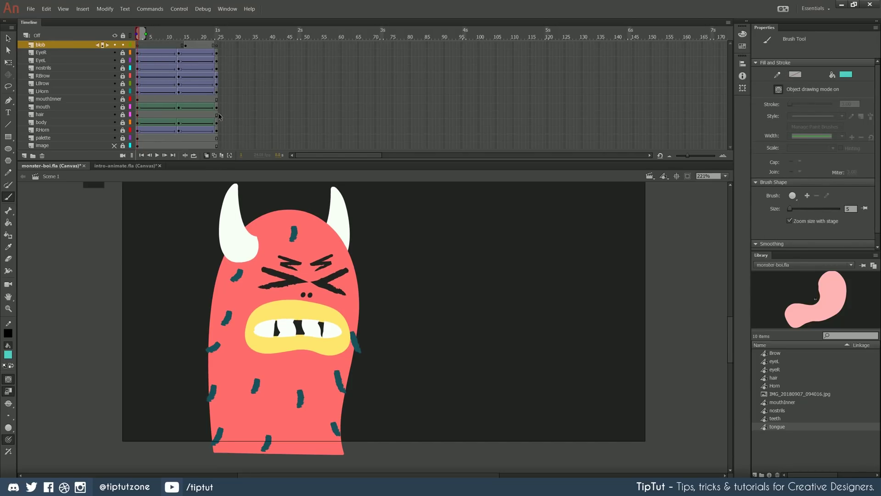
Insert blank keyframes on every second frame of the blob layer from frame 13 back to frame 3.
left_click(186, 44)
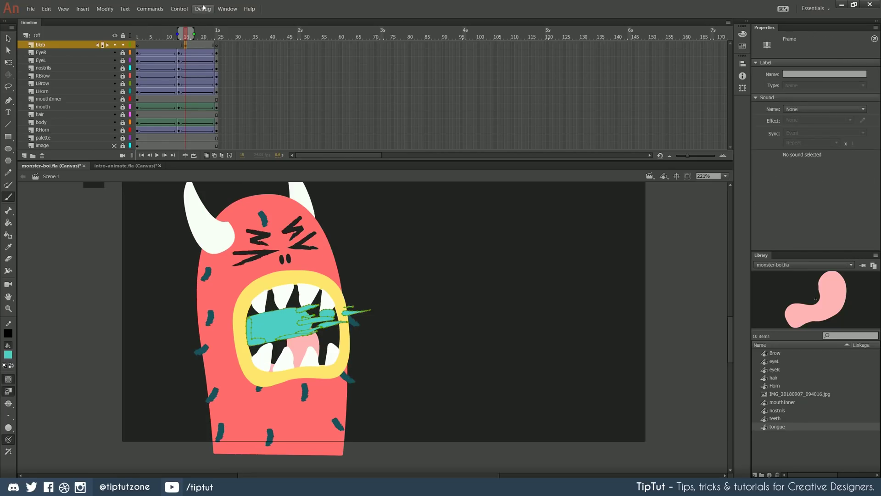
left_click(178, 48)
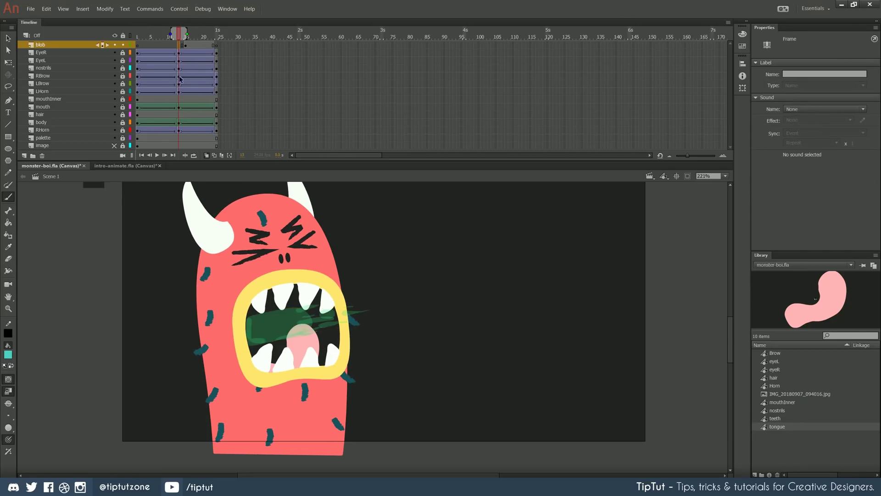
left_click(171, 49)
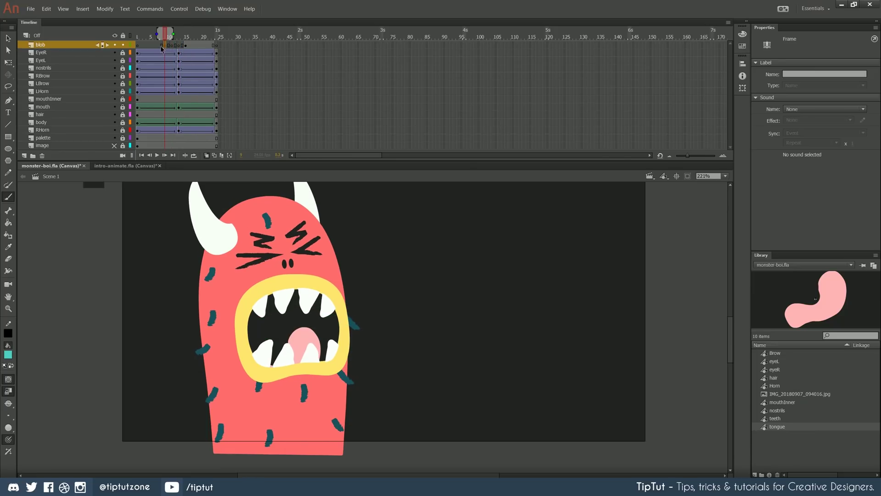
left_click(159, 55)
left_click(151, 45)
key("F7")
left_click(144, 46)
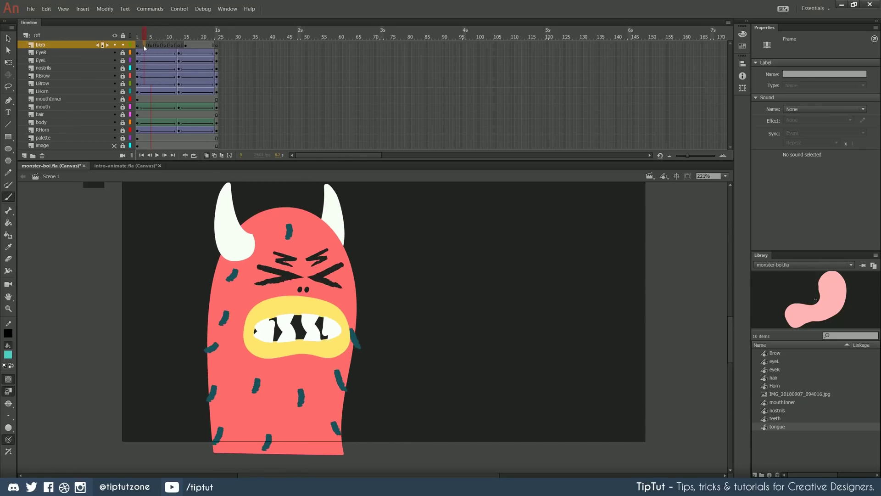
key("F7")
Insert blank keyframes at frames 17, 19, 21 and 23 of the blob layer and clear the keyframe at frame 24.
left_click(193, 48)
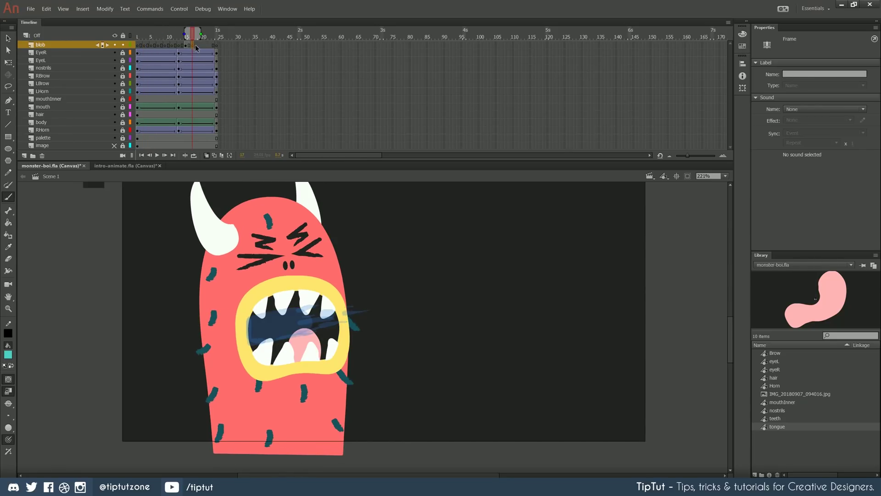
left_click_drag(200, 47, 209, 54)
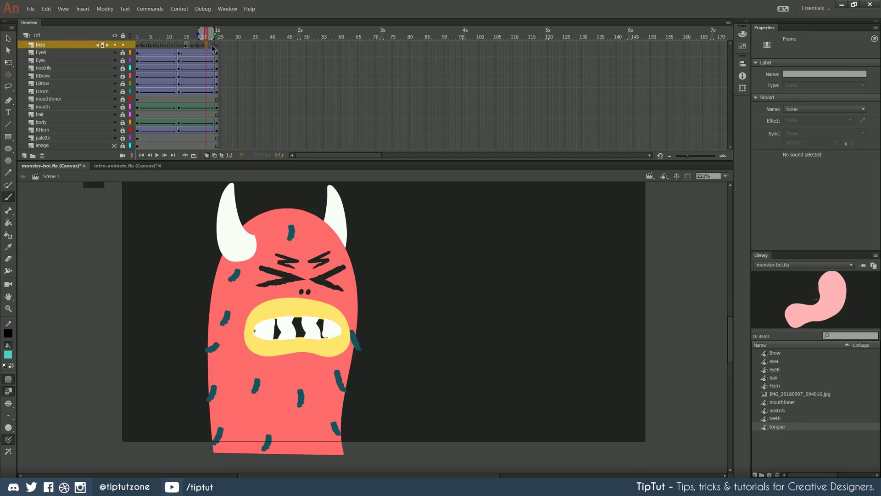
left_click(213, 48)
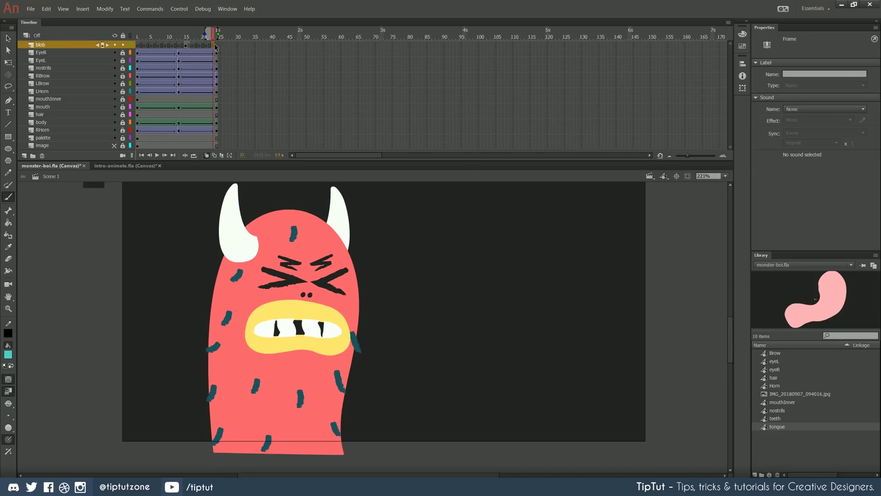
right_click(217, 46)
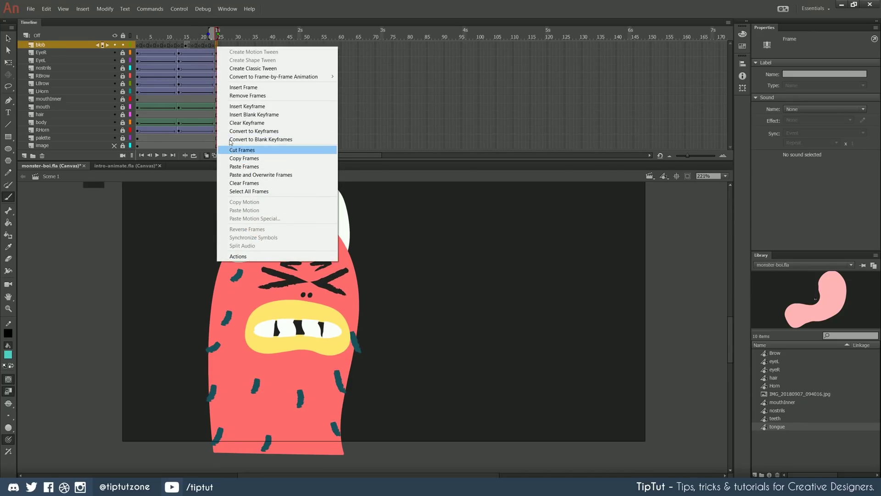
left_click(239, 120)
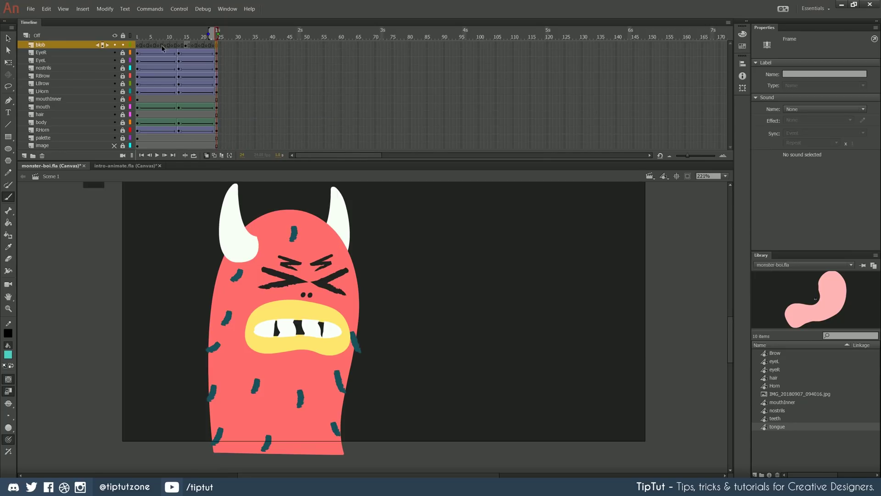
On frame 13 of the blob layer, brush an elongated turquoise outline extending from inside the mouth out past the lips.
left_click(187, 45)
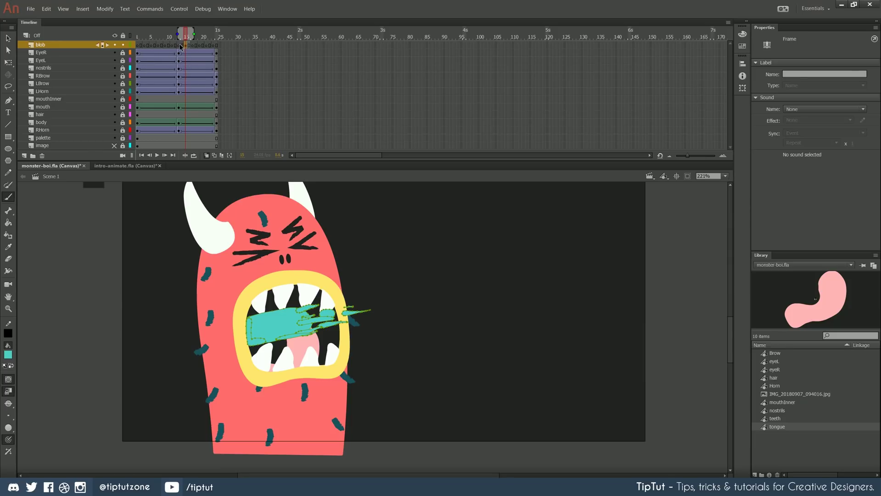
left_click(180, 45)
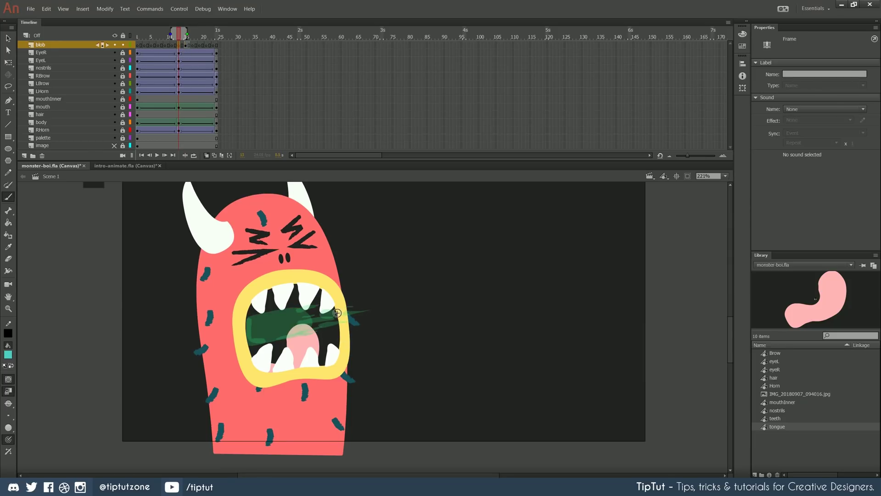
left_click_drag(406, 290, 373, 295)
mouse_move(322, 306)
left_mouse_down()
mouse_move(310, 324)
mouse_move(392, 315)
mouse_move(422, 301)
mouse_move(398, 293)
mouse_move(322, 308)
left_mouse_up()
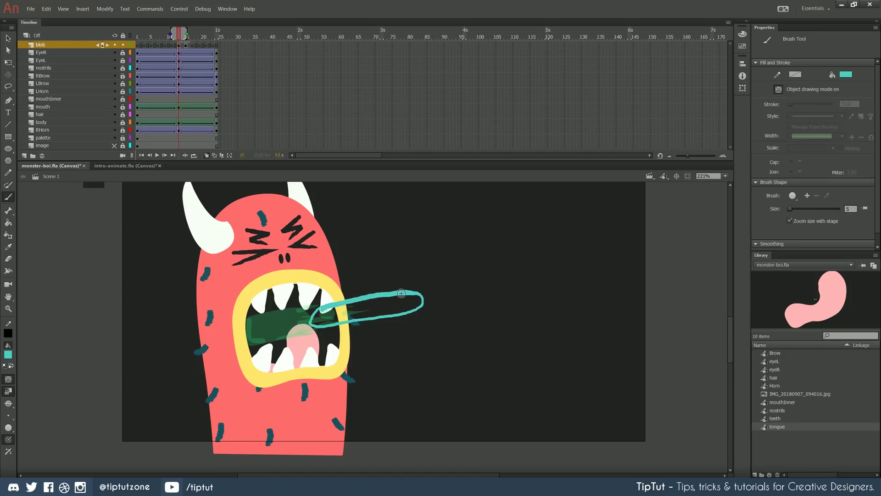
Brush thin turquoise streaks ahead of frame 13's blob outline and thicken its lower edge.
mouse_move(411, 292)
left_mouse_down()
mouse_move(452, 289)
mouse_move(432, 299)
left_mouse_up()
left_click_drag(489, 296, 423, 305)
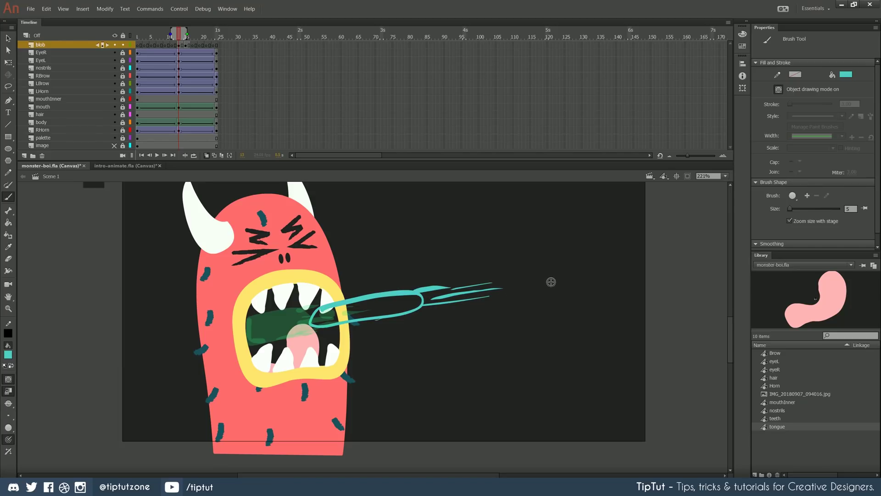
left_click_drag(550, 281, 514, 293)
mouse_move(376, 316)
left_mouse_down()
mouse_move(396, 317)
mouse_move(359, 321)
left_mouse_up()
On frame 11 of the blob layer, brush an elongated turquoise outline well clear of the mouth, with thin streaks ahead, beneath and inside it.
left_click(175, 47)
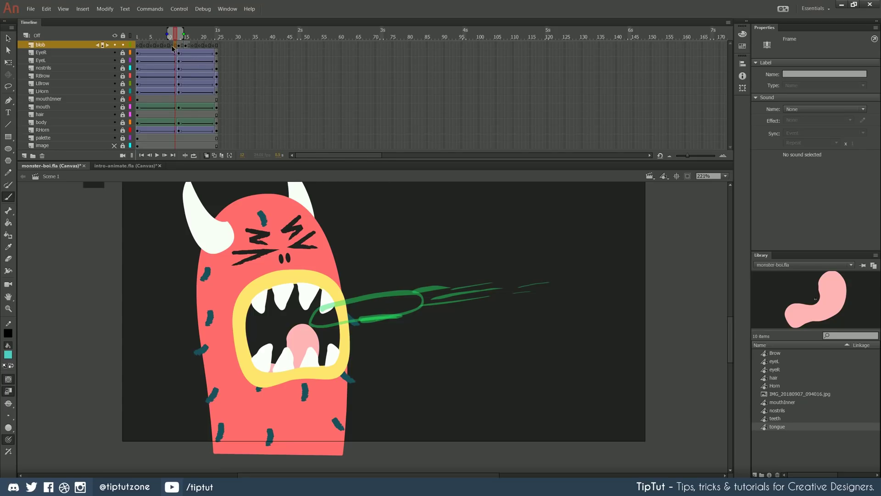
left_click(172, 46)
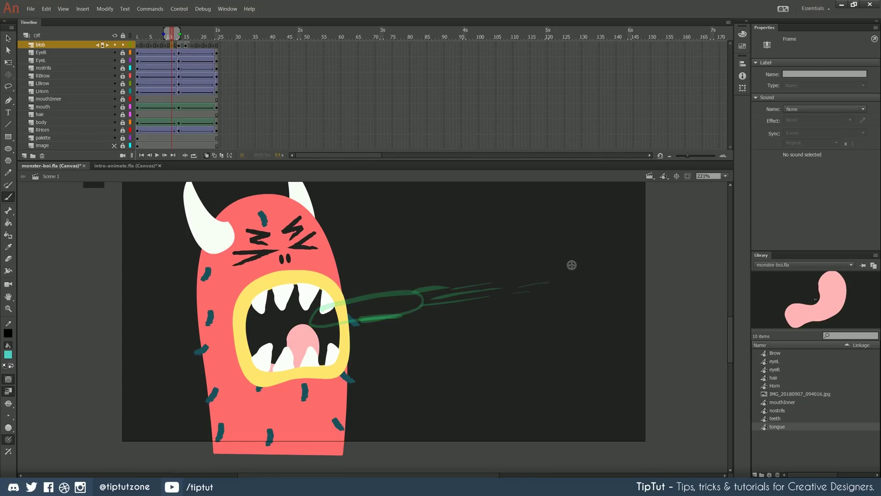
mouse_move(579, 263)
left_mouse_down()
mouse_move(452, 297)
mouse_move(563, 283)
mouse_move(588, 269)
mouse_move(565, 266)
mouse_move(594, 259)
mouse_move(558, 269)
left_mouse_up()
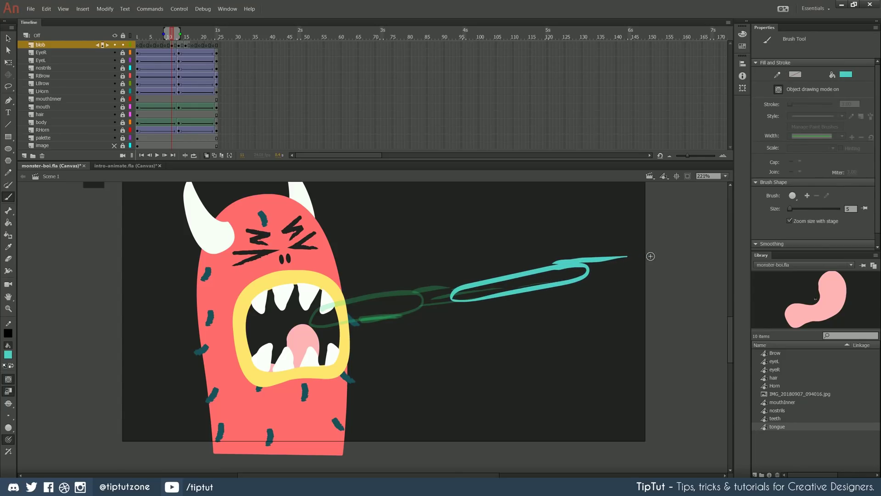
left_click_drag(650, 256, 596, 264)
left_click_drag(657, 262, 592, 271)
mouse_move(516, 275)
left_mouse_down()
mouse_move(473, 280)
mouse_move(480, 290)
mouse_move(437, 305)
left_mouse_up()
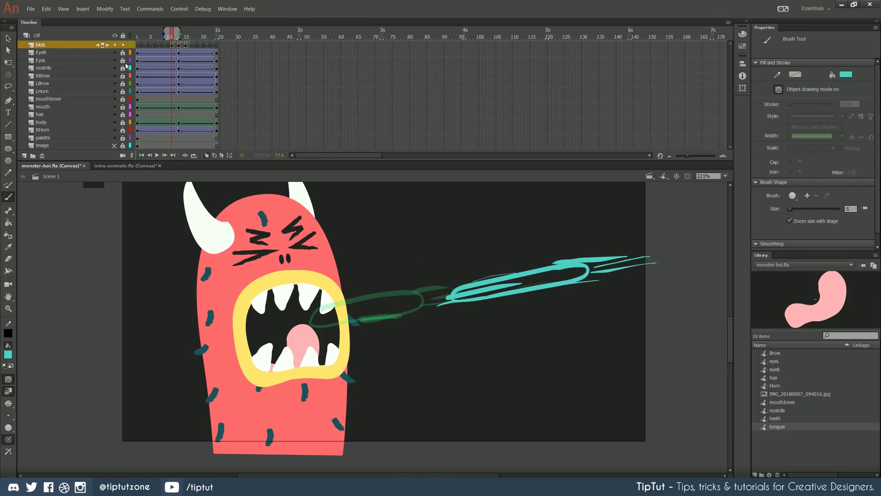
On frame 9 of the blob layer, brush a small turquoise outline with a short streak crossing the stage's right edge.
left_click(167, 45)
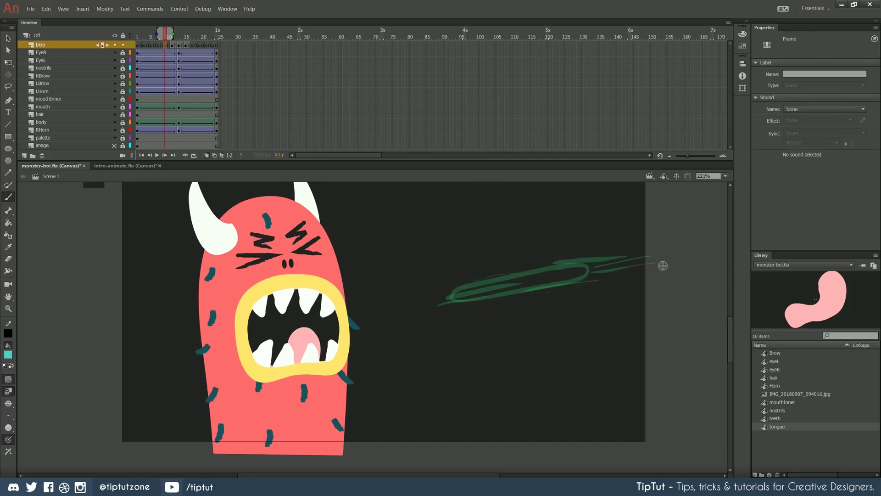
mouse_move(667, 240)
left_mouse_down()
mouse_move(638, 245)
mouse_move(626, 268)
mouse_move(654, 264)
mouse_move(650, 248)
left_mouse_up()
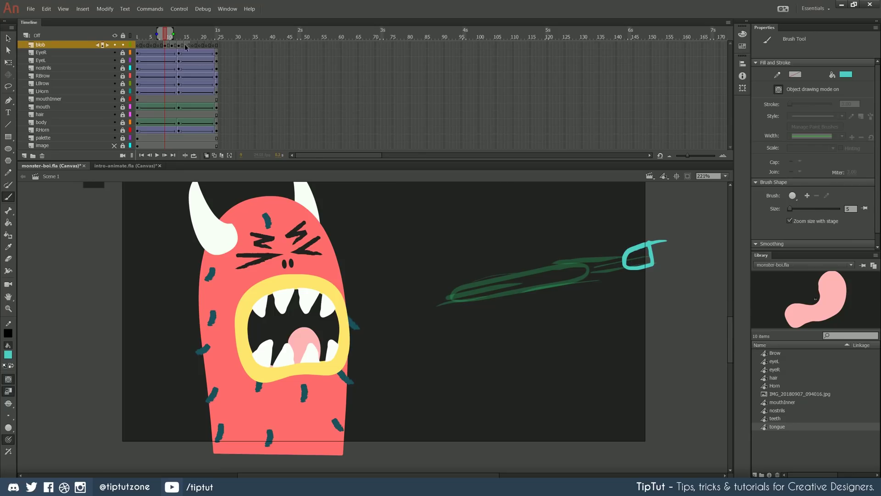
left_click(158, 45)
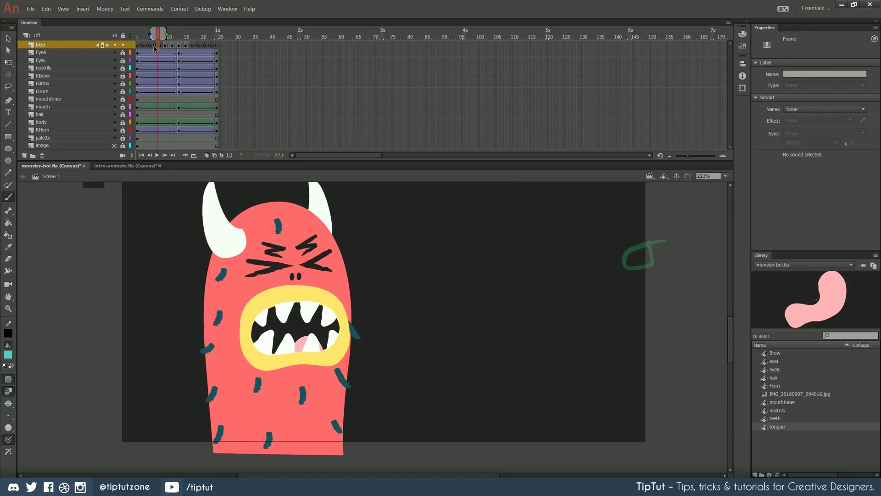
left_click(145, 46)
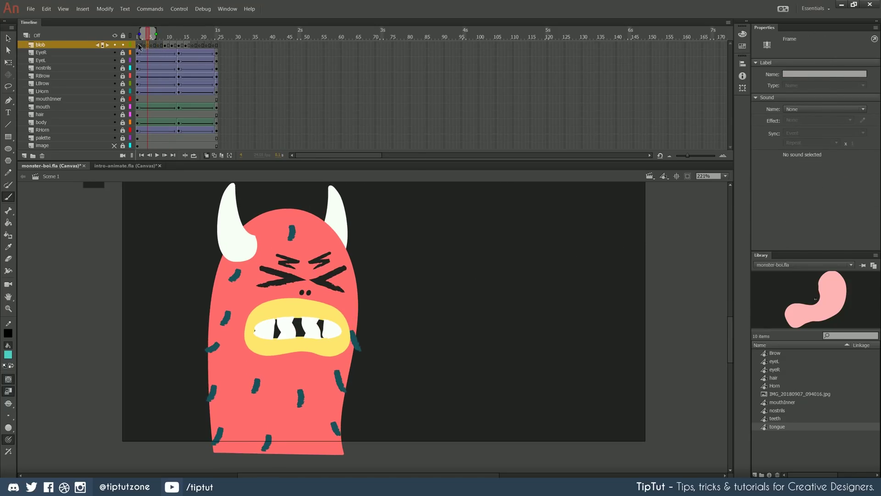
left_click(139, 46)
On frame 17 of the blob layer, brush a small jagged turquoise outline at the back of the mouth, with a droplet and thin streak ahead.
mouse_move(150, 48)
left_mouse_down()
mouse_move(237, 52)
mouse_move(179, 46)
left_mouse_up()
left_click(194, 46)
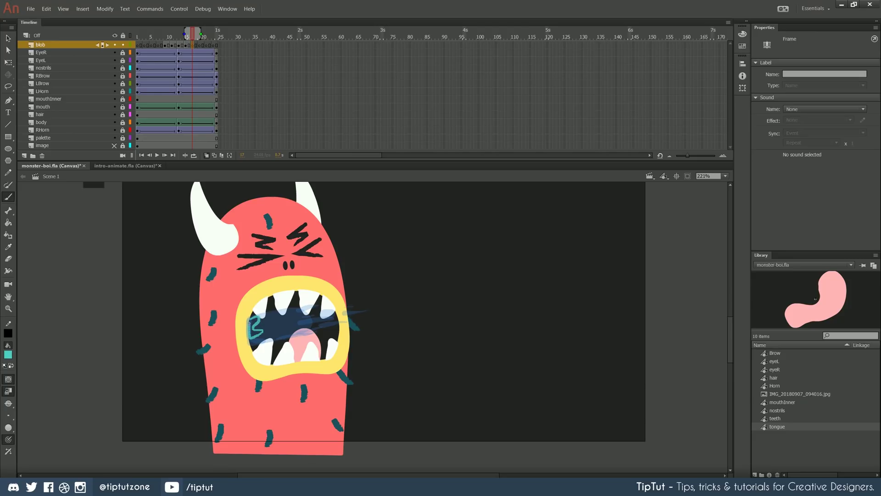
left_click_drag(249, 323, 257, 318)
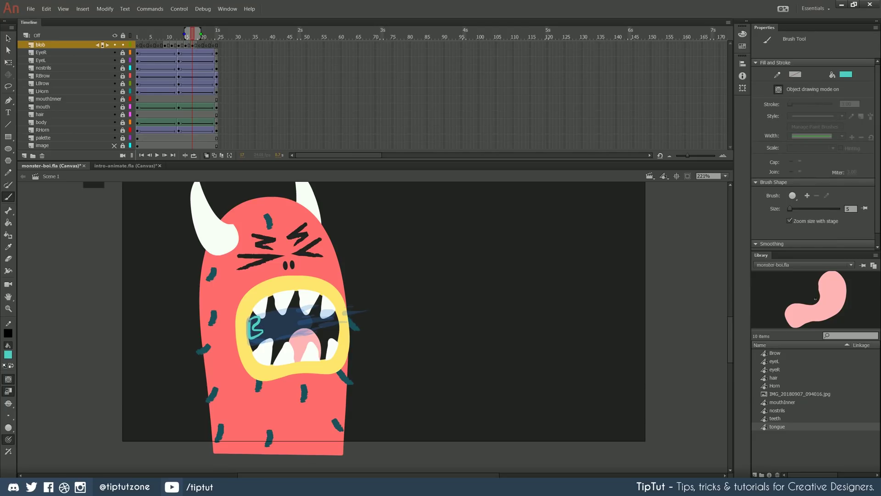
mouse_move(270, 321)
left_mouse_down()
mouse_move(293, 324)
mouse_move(269, 328)
left_mouse_up()
Brush a droplet on the upper lip at frame 19 of the blob layer, and progressively smaller ones drifting above it at frames 21 and 23.
left_click(200, 46)
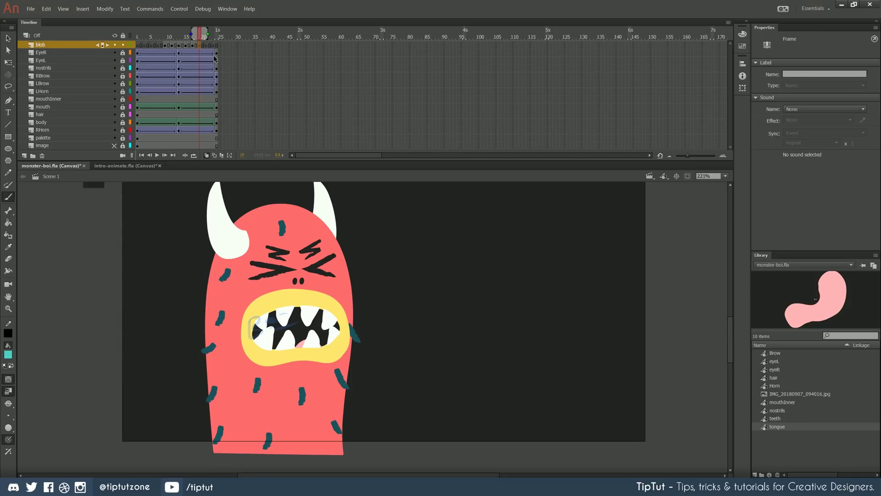
left_click_drag(265, 306, 264, 304)
key("period")
key("period")
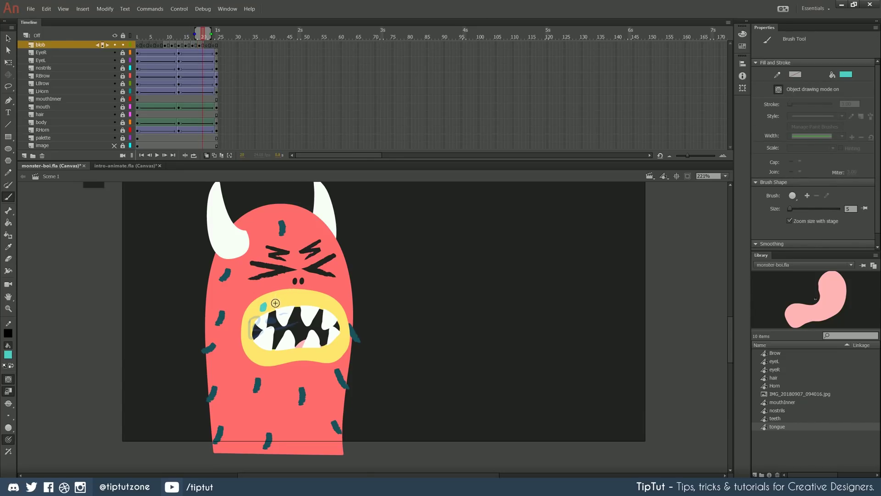
key("period")
key("period")
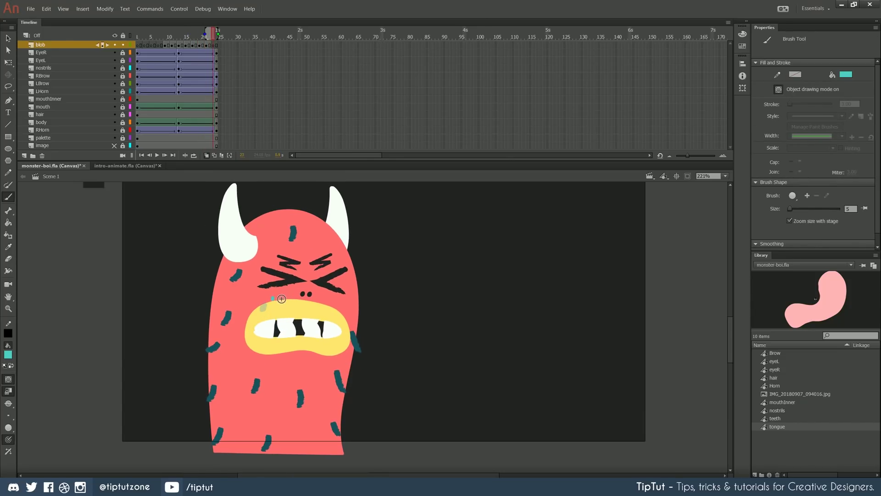
key("period")
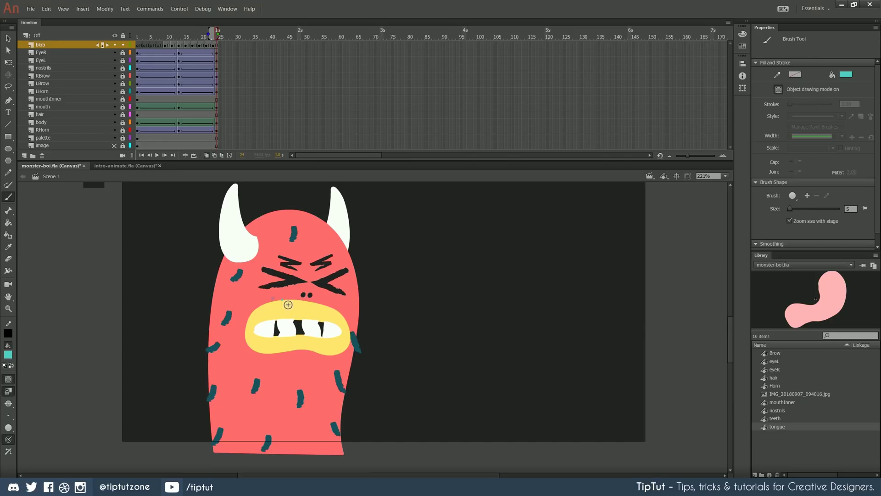
Play back the animation to check the motion of the blob and its droplets.
left_click(216, 44)
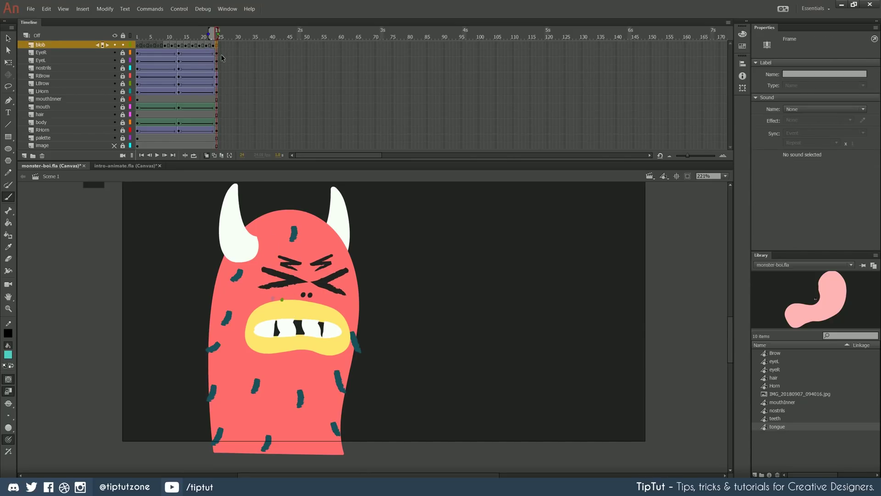
key("Return")
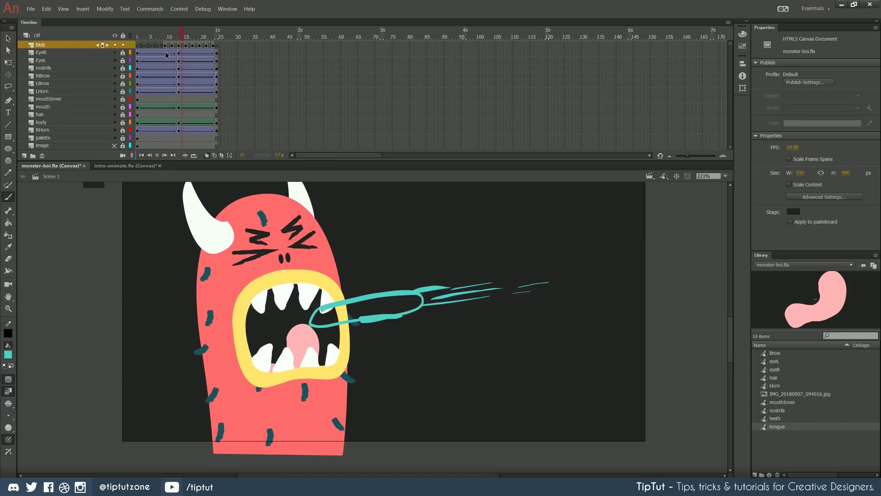
left_click(167, 53)
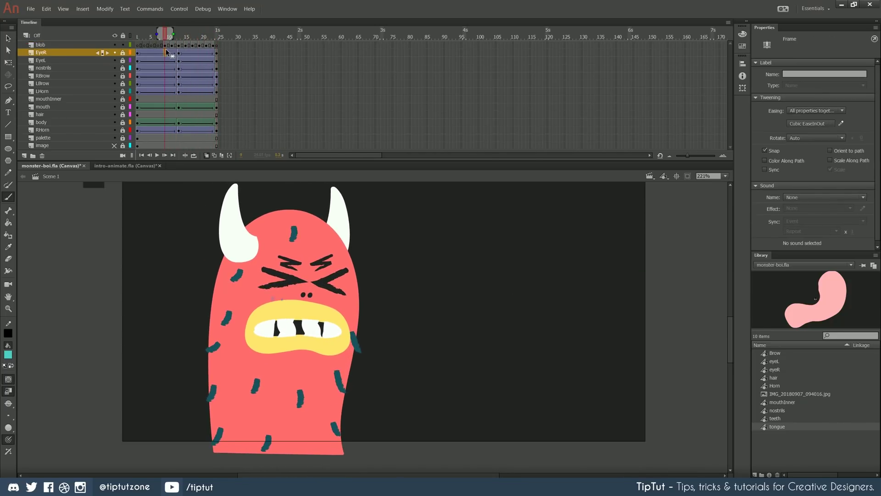
On frame 19 of the blob layer, add turquoise droplets inside the mouth, on the middle of the upper lip and on the lower lip's right end.
left_click(192, 45)
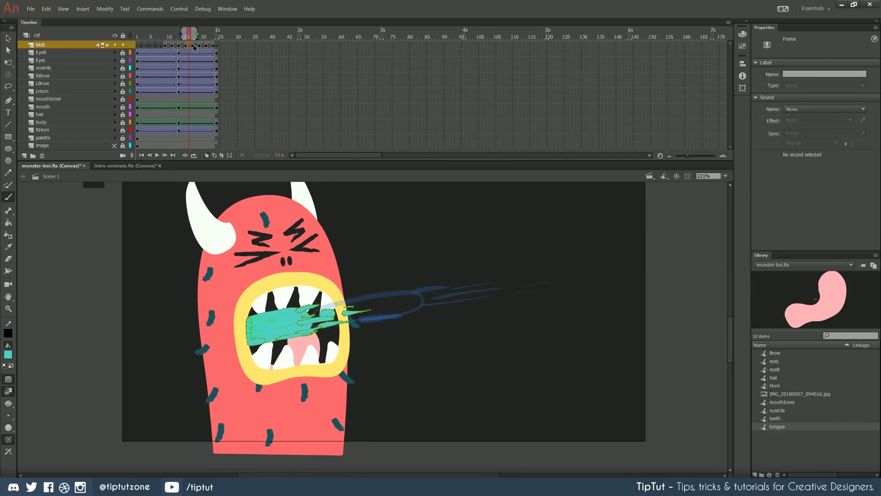
key("period")
key("period")
key("comma")
key("comma")
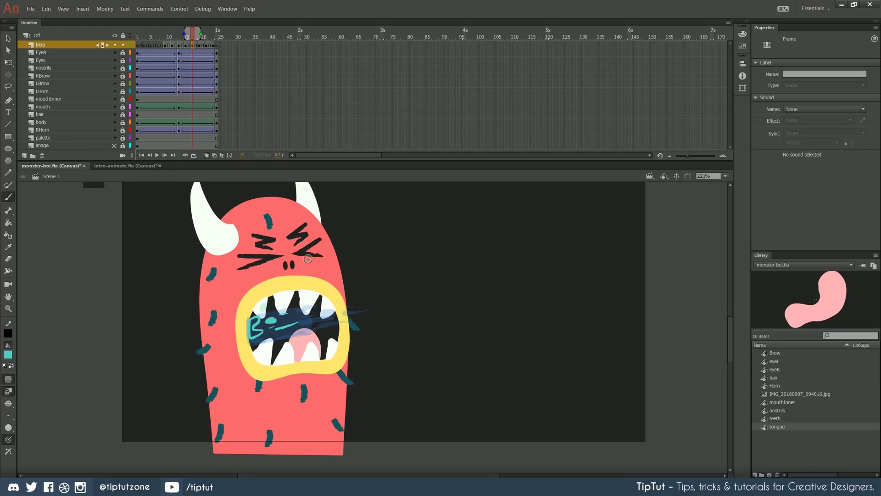
key("period")
key("period")
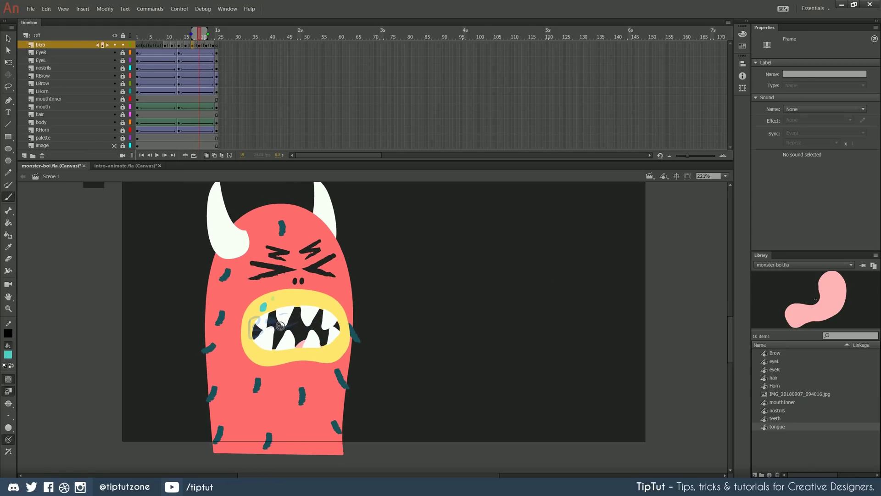
left_click(284, 324)
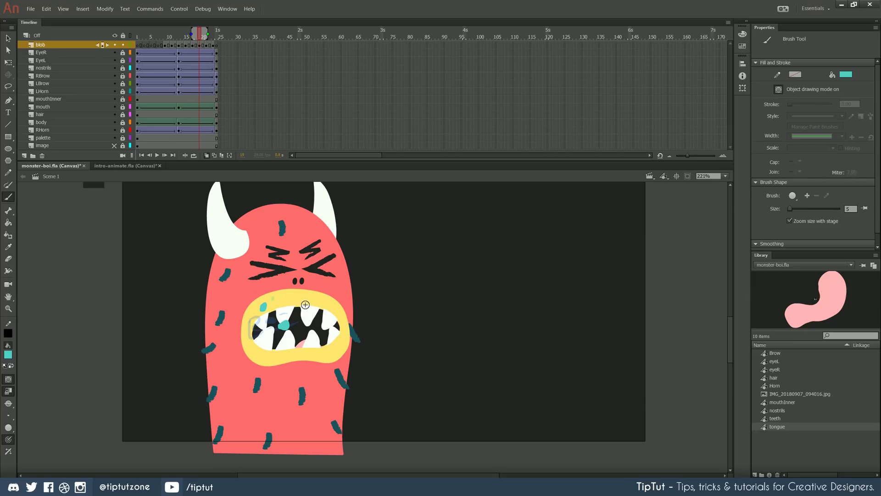
left_click(304, 305)
left_click(338, 341)
Continue the falling droplets on frames 21 and 23 of the blob layer with smaller dabs below the mouth and beside the lip's right corner.
key("period")
key("period")
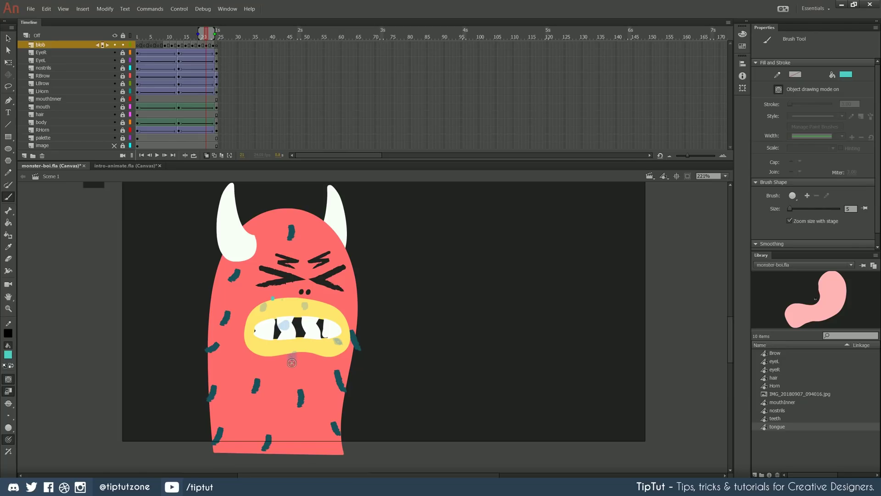
left_click(290, 360)
key("period")
key("period")
left_click(283, 366)
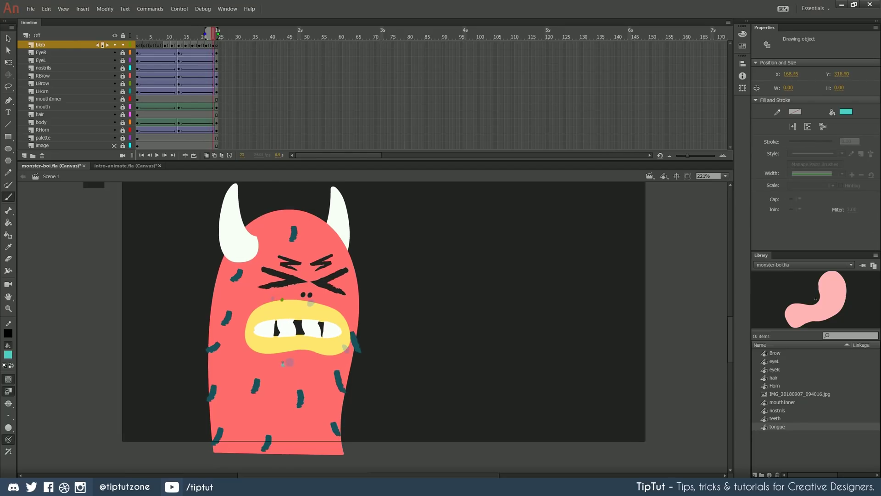
left_click(352, 357)
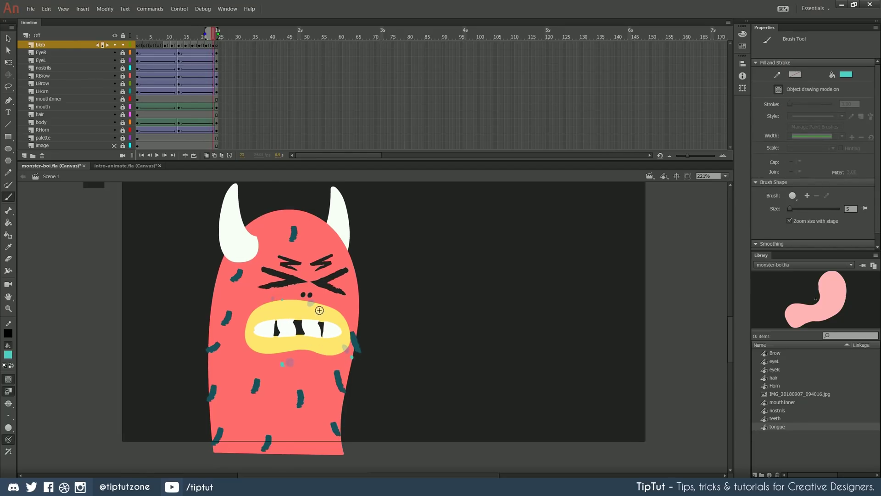
key("period")
Replay the animation from frame 1 to review the complete blob sequence.
left_click(138, 44)
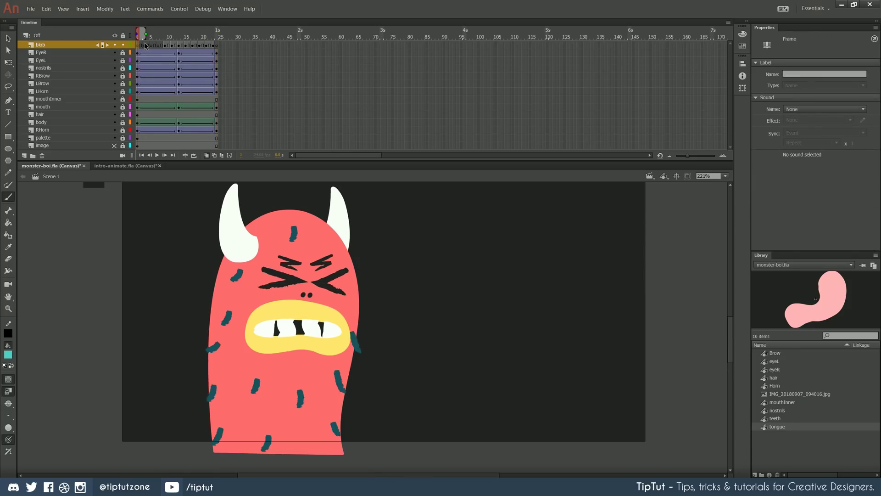
key("Return")
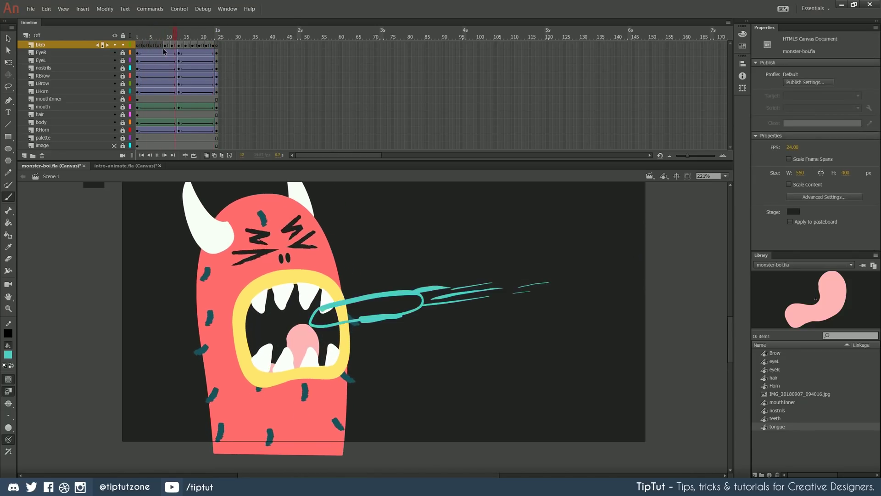
left_click(161, 52)
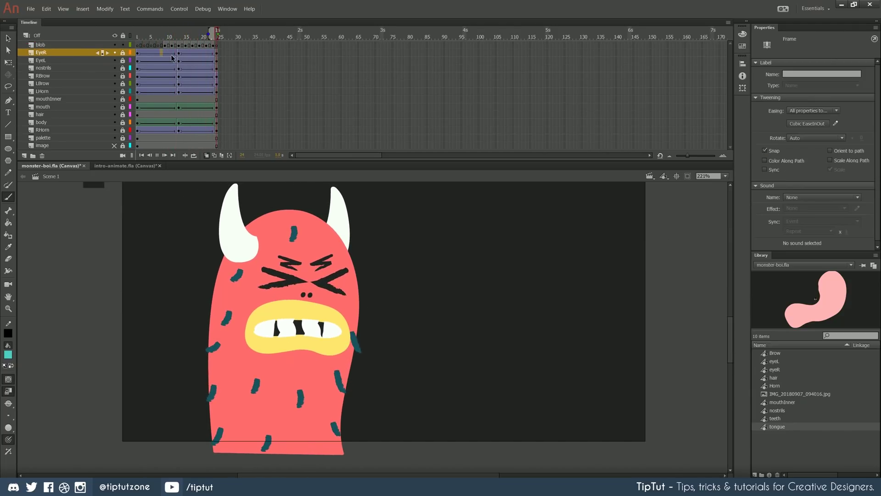
left_click(160, 46)
left_click(138, 45)
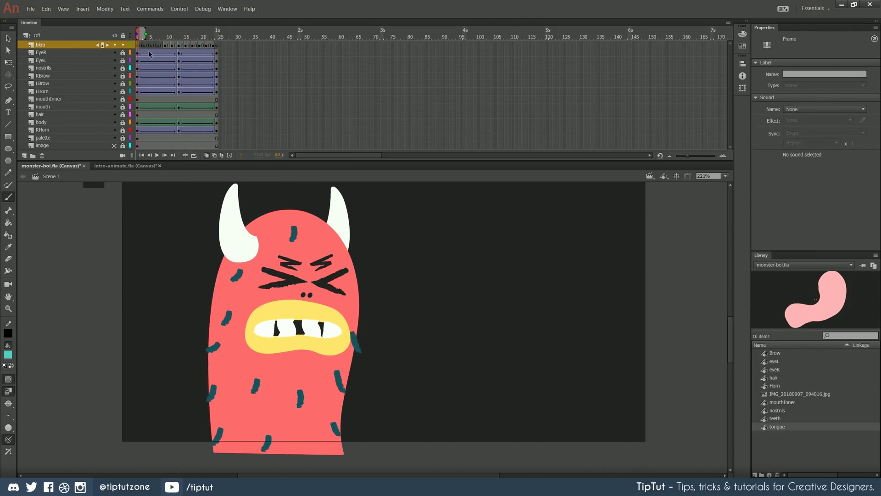
key("Return")
key("Return")
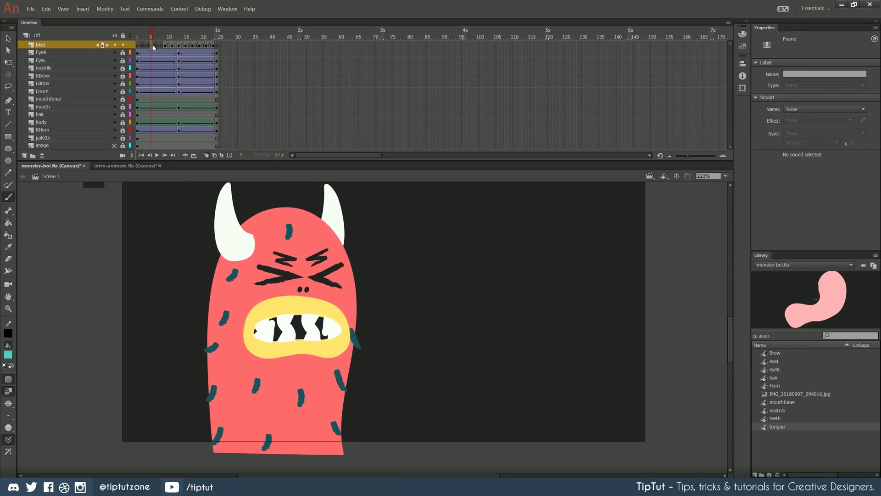
key("Return")
Add a new layer named neck and place it directly beneath the body layer.
left_click(25, 156)
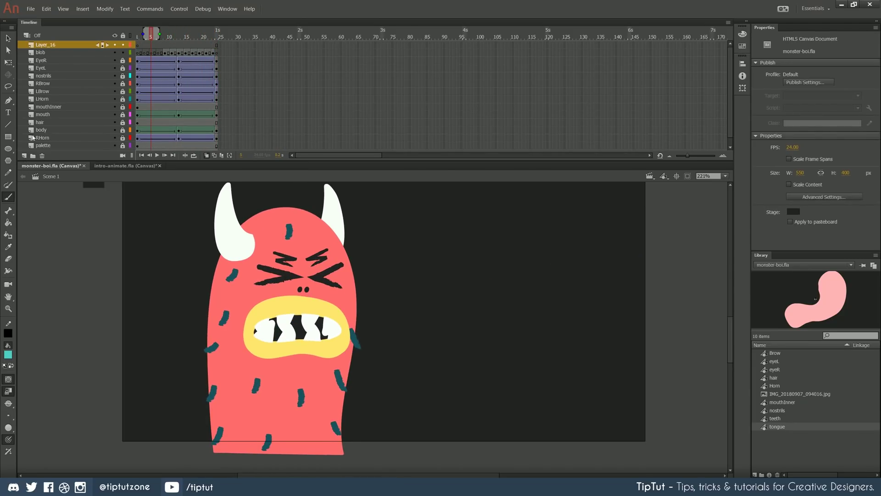
double_click(47, 44)
type("neck")
key("Return")
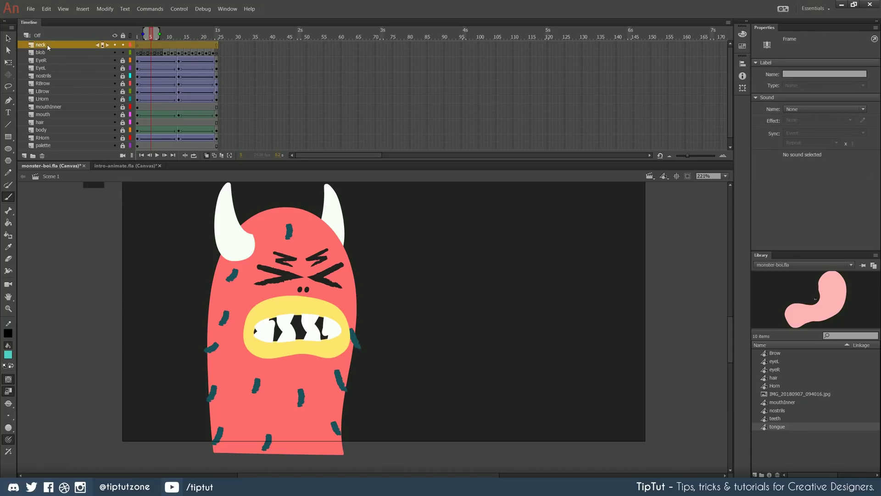
left_click_drag(54, 45, 65, 136)
Insert a blank keyframe at frame 15 of the neck layer and sample the body's coral colour for the brush.
left_click(166, 132)
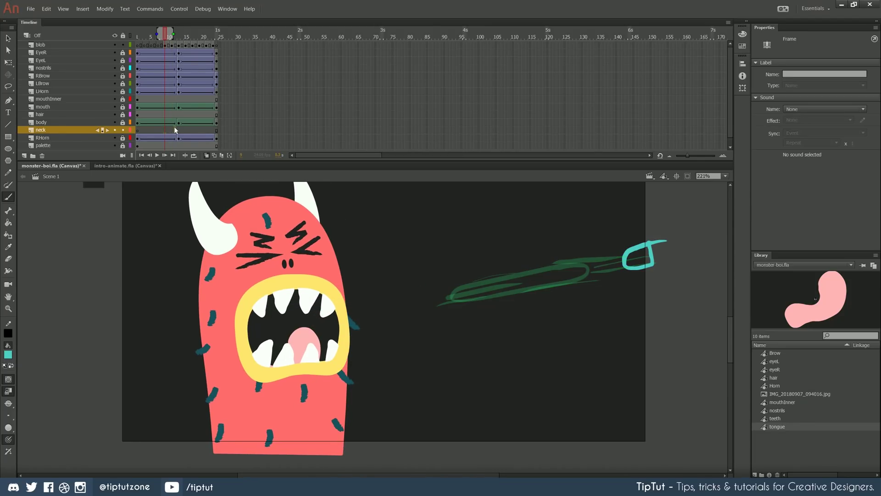
left_click(174, 130)
left_click(179, 132)
left_click_drag(182, 133, 187, 133)
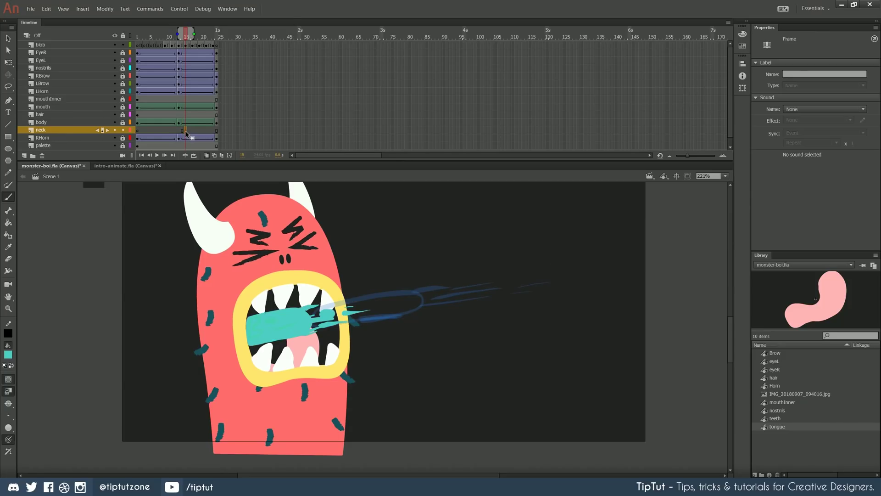
key("k")
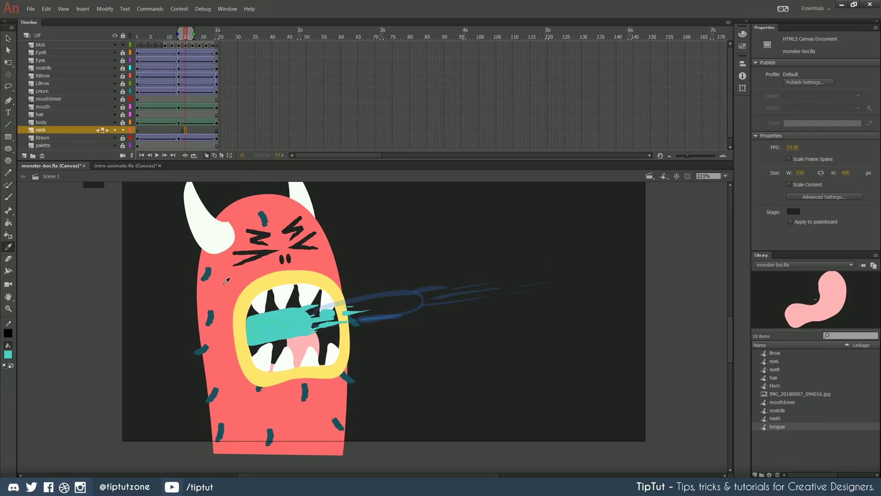
key("b")
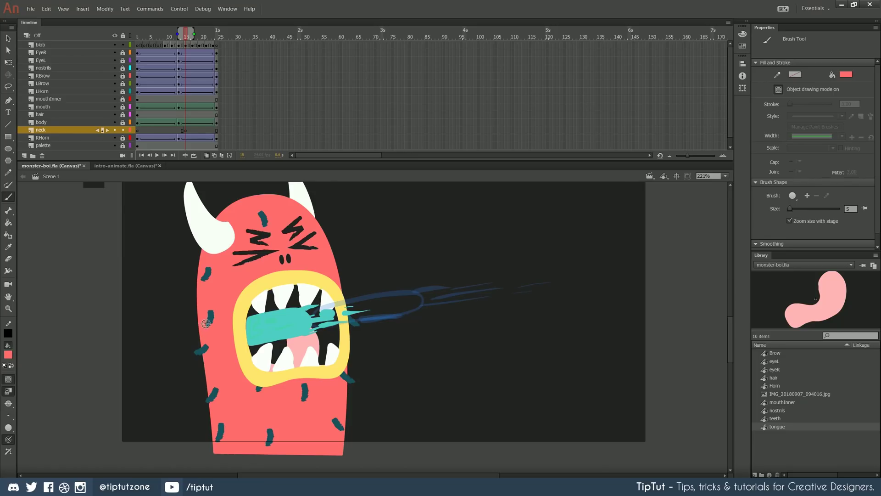
Enlarge the brush to size 15 and paint a rounded coral bulge on the neck's left side at frame 15.
mouse_move(199, 328)
left_mouse_down()
mouse_move(190, 343)
mouse_move(208, 358)
mouse_move(202, 352)
left_mouse_up()
key("]")
key("]")
key("bracketright")
key("bracketright")
key("bracketright")
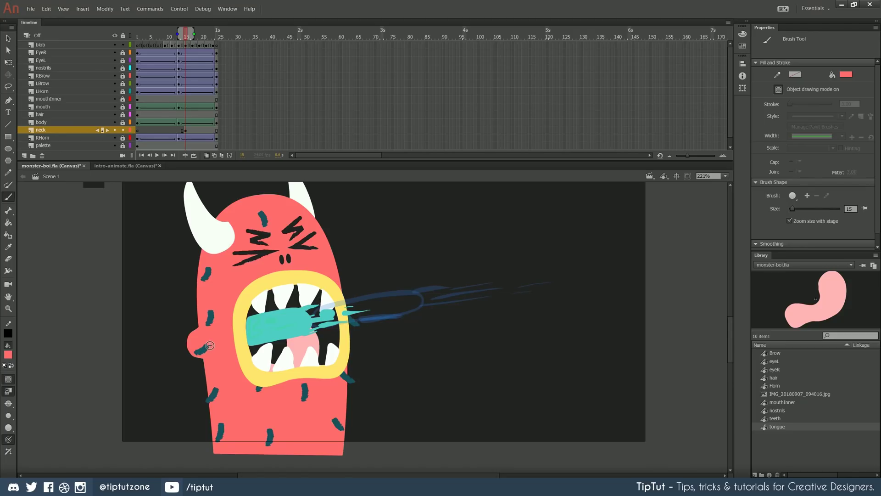
Insert a blank keyframe at frame 17 of the neck layer and paint a larger coral bulge behind the body's left edge.
key("period")
key("period")
key("F7")
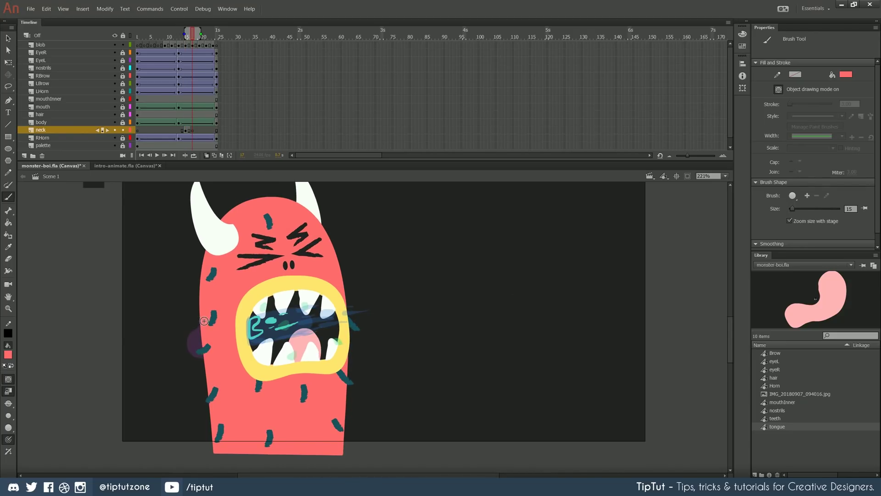
mouse_move(204, 321)
left_mouse_down()
mouse_move(184, 334)
mouse_move(205, 360)
mouse_move(195, 339)
mouse_move(202, 319)
left_mouse_up()
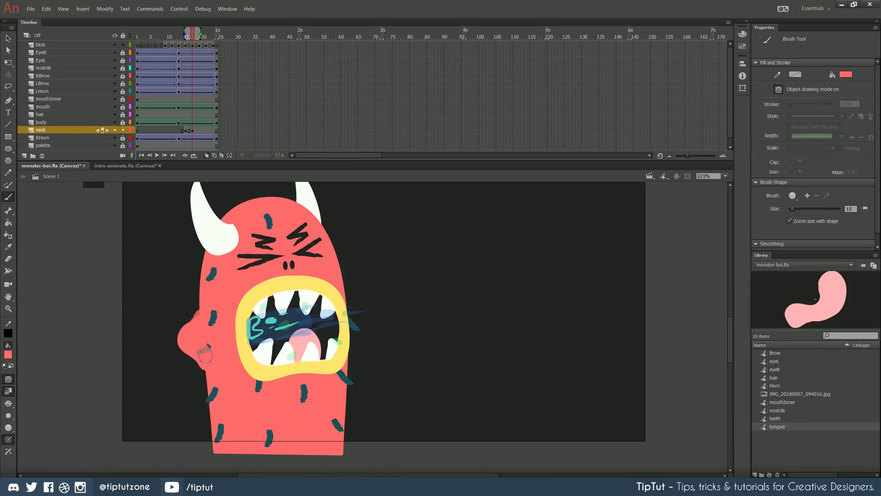
Paint progressively smaller neck bulges on new keyframes at frames 19, 21 and 23 of the neck layer.
left_click(198, 131)
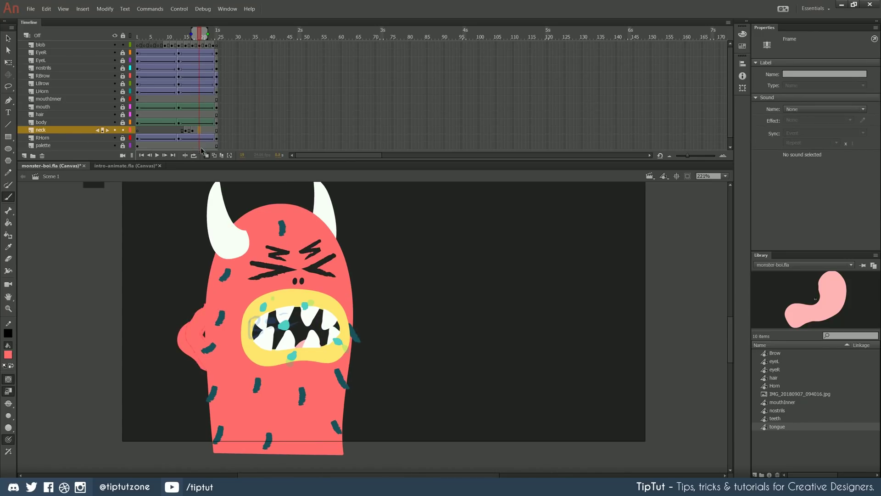
mouse_move(206, 322)
left_mouse_down()
mouse_move(200, 345)
mouse_move(208, 365)
left_mouse_up()
left_click(205, 132)
left_click(206, 133)
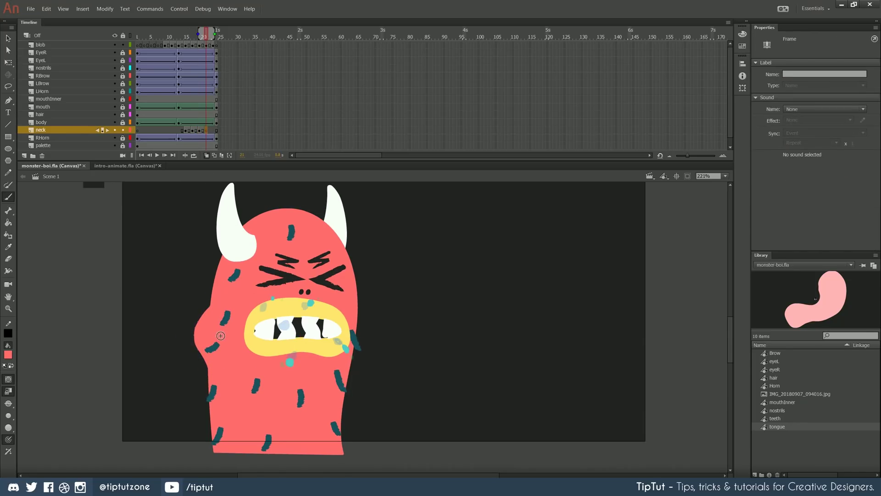
left_click_drag(212, 332, 213, 347)
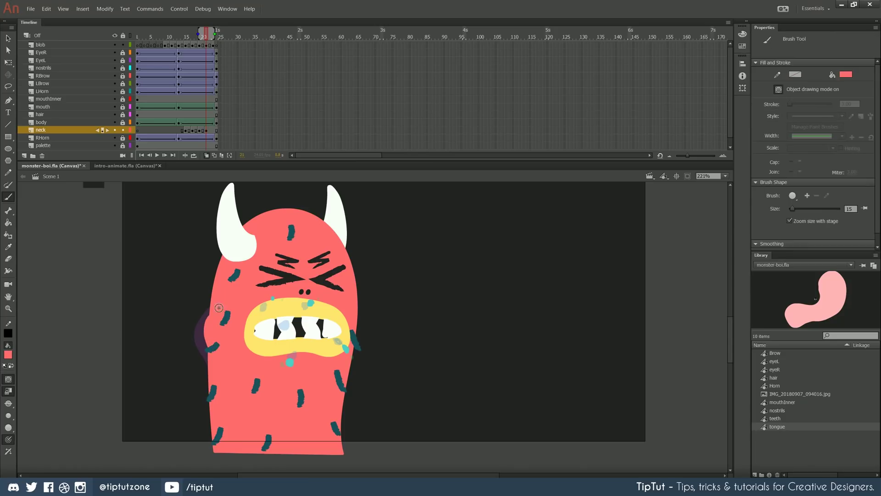
left_click(214, 131)
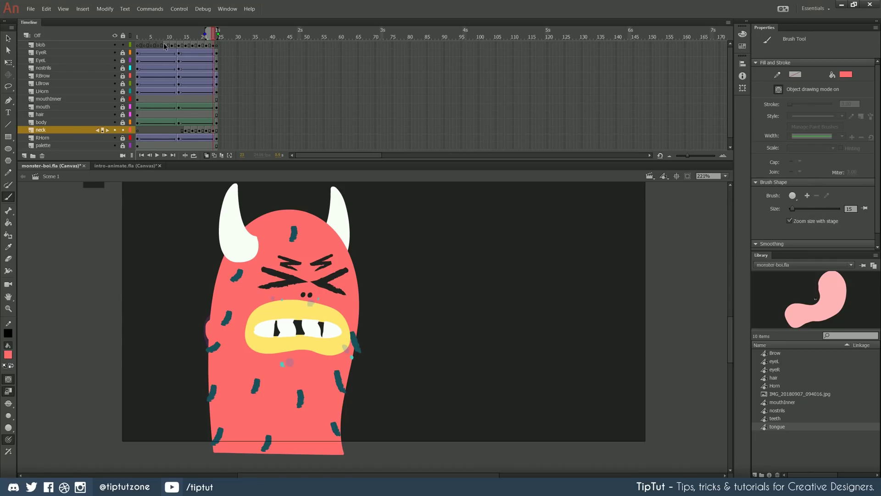
Try a shape tween across frames 9 to 23 of the blob layer and play it back.
left_click_drag(164, 46, 213, 49)
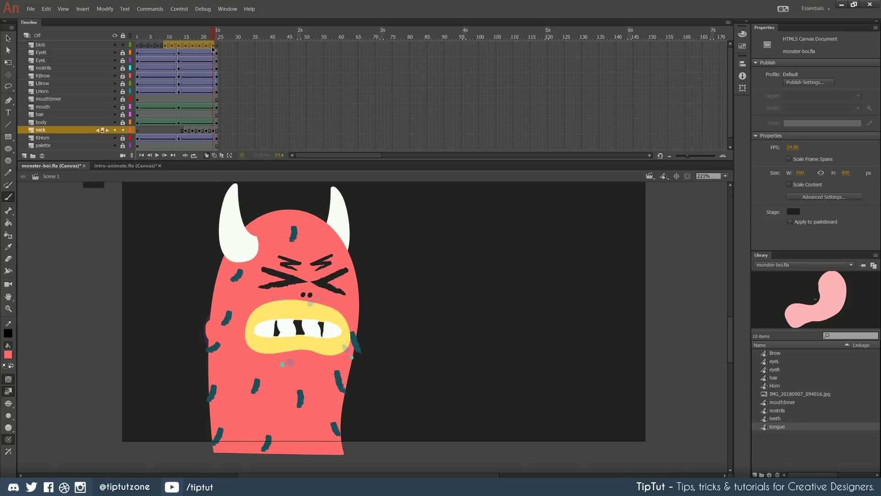
right_click(204, 46)
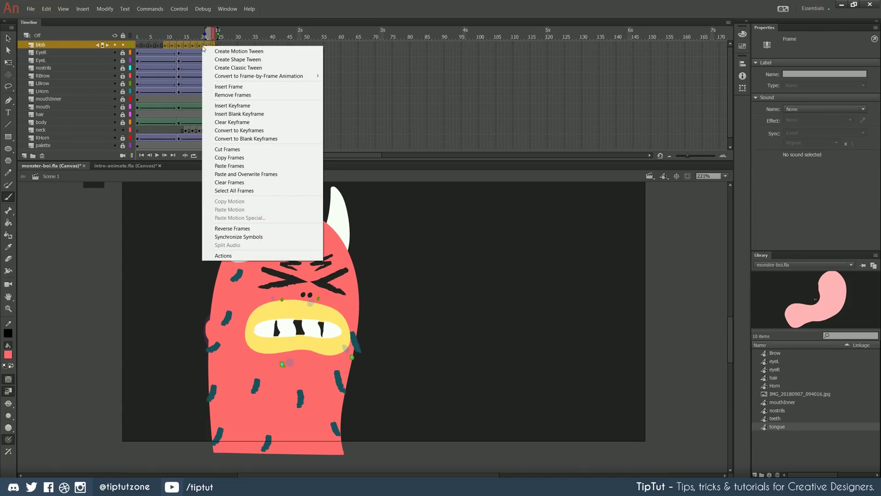
left_click(219, 63)
key("Return")
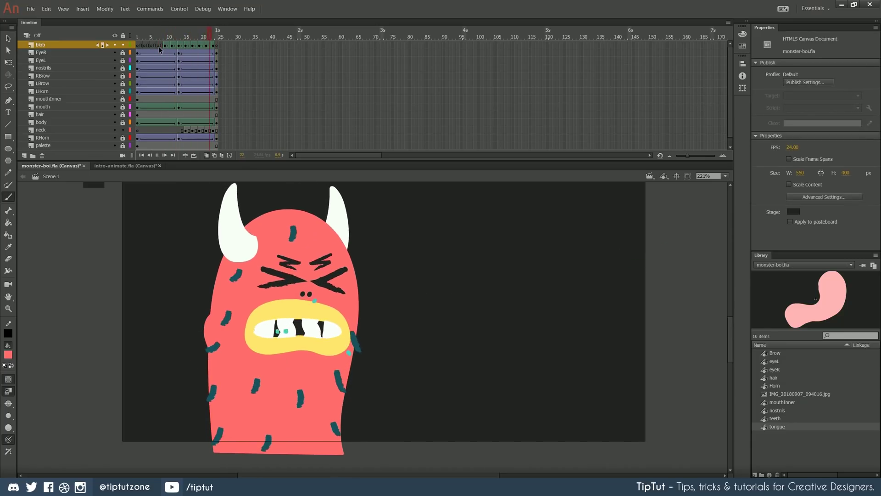
Undo the shape tween on the blob layer.
left_click(158, 46)
key("ctrl+z")
key("ctrl+z")
key("ctrl+z")
key("ctrl+z")
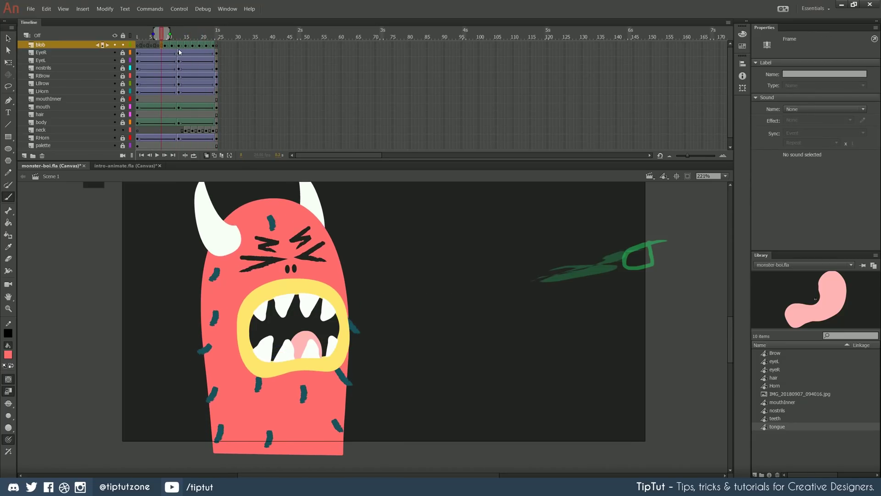
Sample the blob's turquoise and fill its hollow outline near the stage's right edge at frame 10 with the Paint Bucket.
left_click(168, 45)
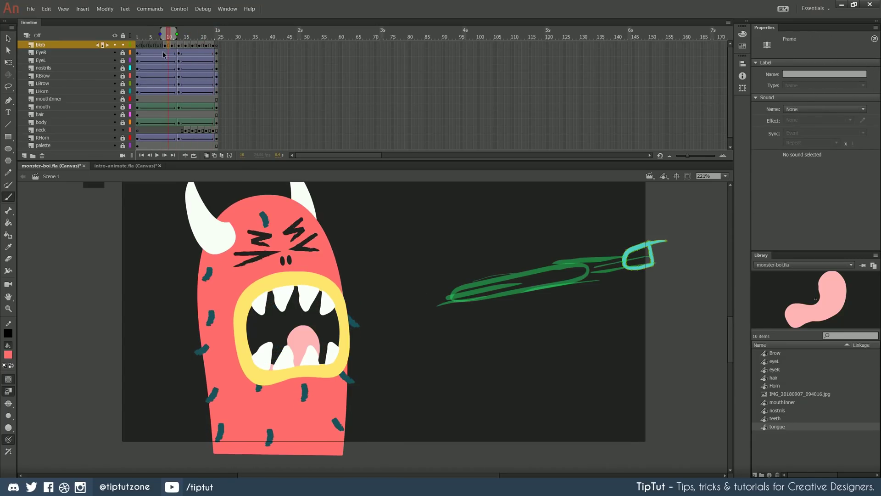
key("k")
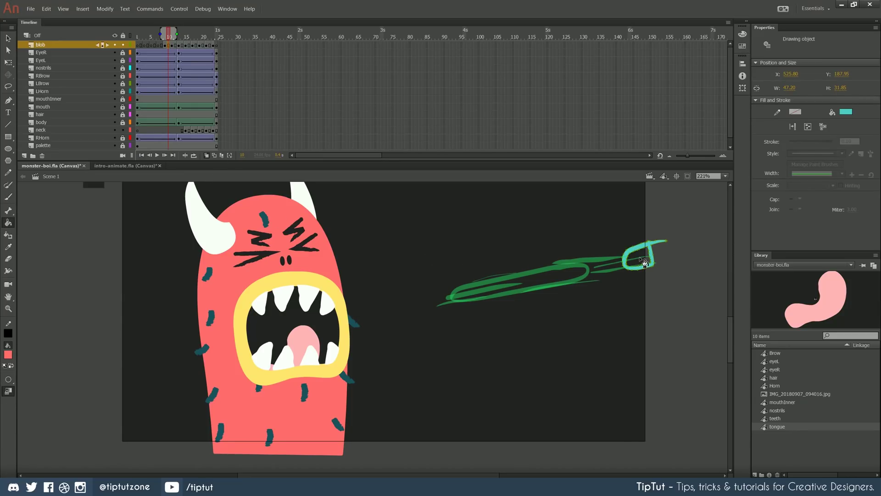
left_click(636, 266)
key("ctrl+z")
key("i")
left_click(634, 247)
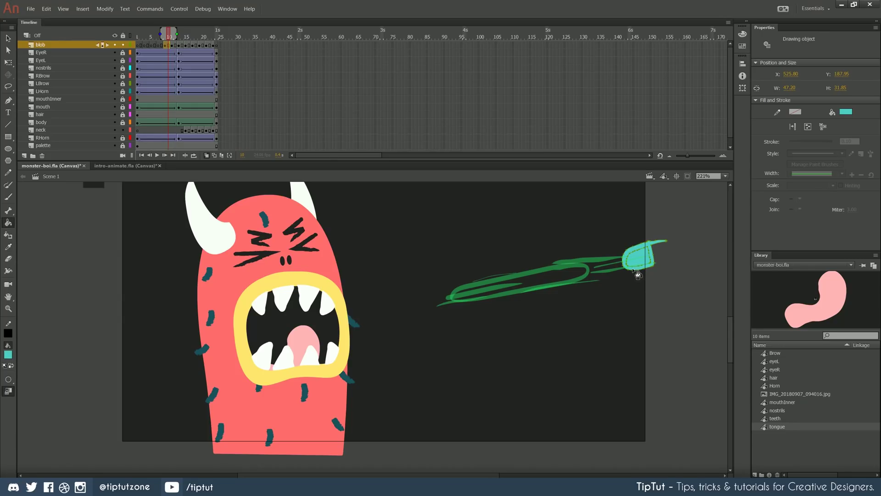
Fill the blob shapes with turquoise at frames 12, 14 and 16 of the blob layer.
key("period")
key("period")
left_click(557, 284)
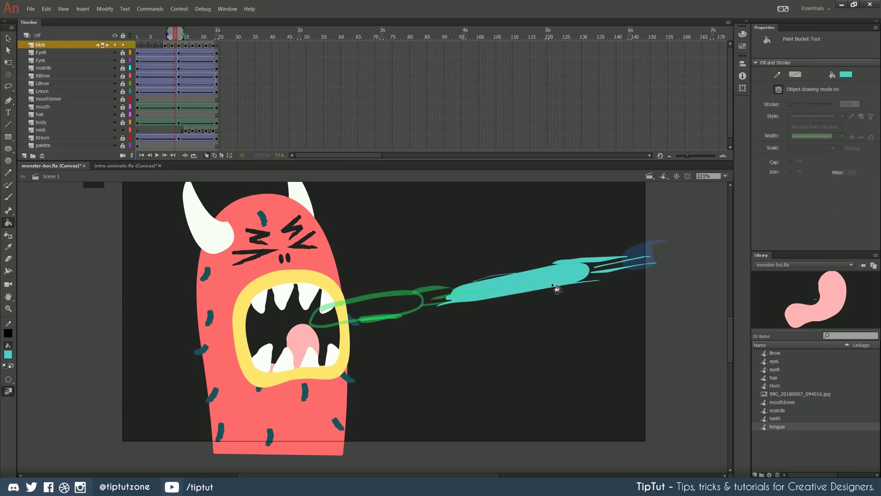
key("period")
key("period")
left_click(394, 301)
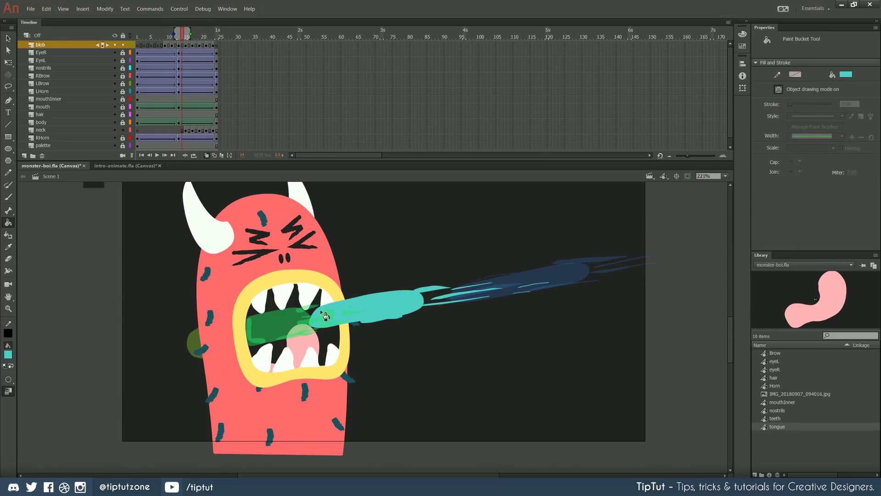
key("period")
key("period")
left_click(302, 334)
Try filling the remaining hollow of the blob in the mouth at frame 18, then undo the paint made on the neck layer.
key("period")
key("period")
left_click(256, 337)
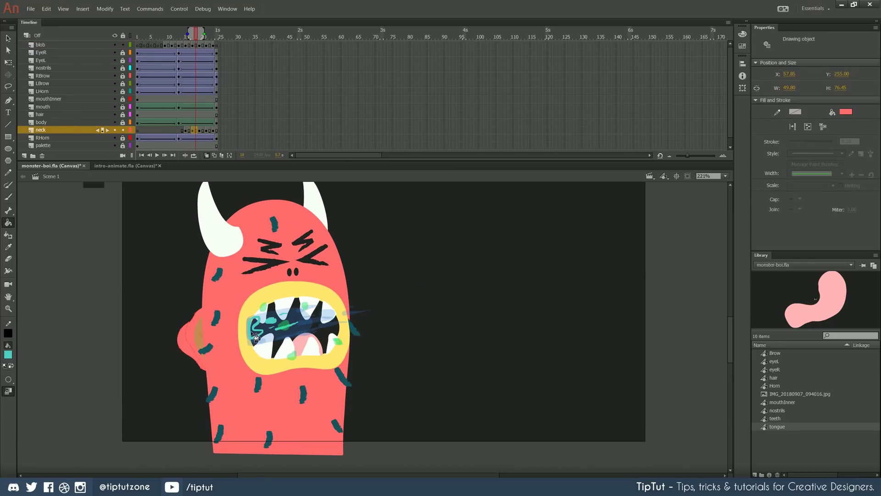
key("b")
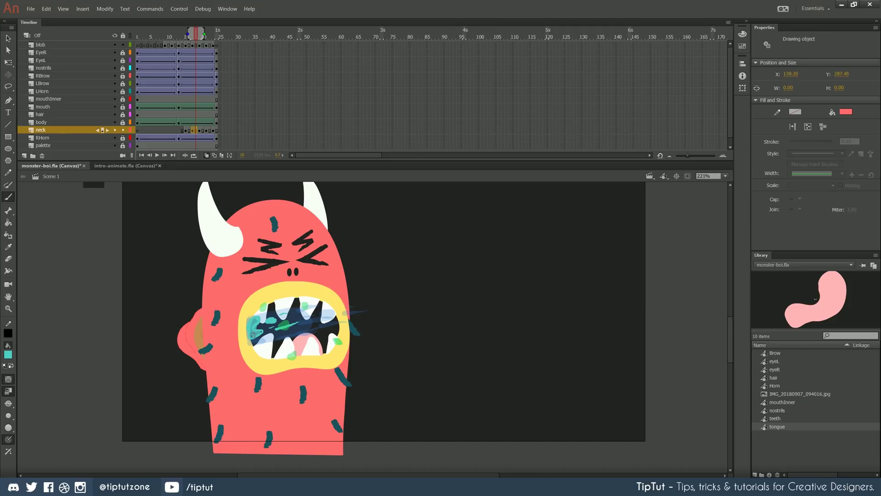
key("ctrl+z")
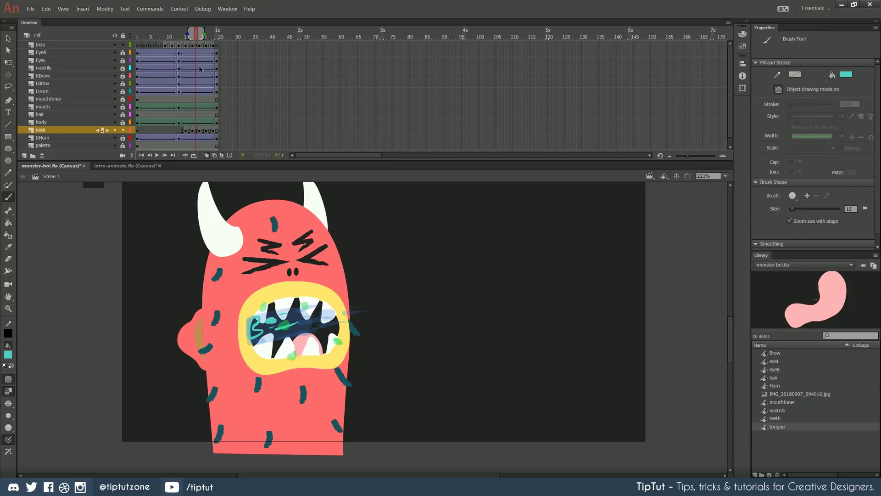
Fill the hollow blob shape inside the mouth at frame 17 of the blob layer and step through the remaining frames.
left_click(198, 45)
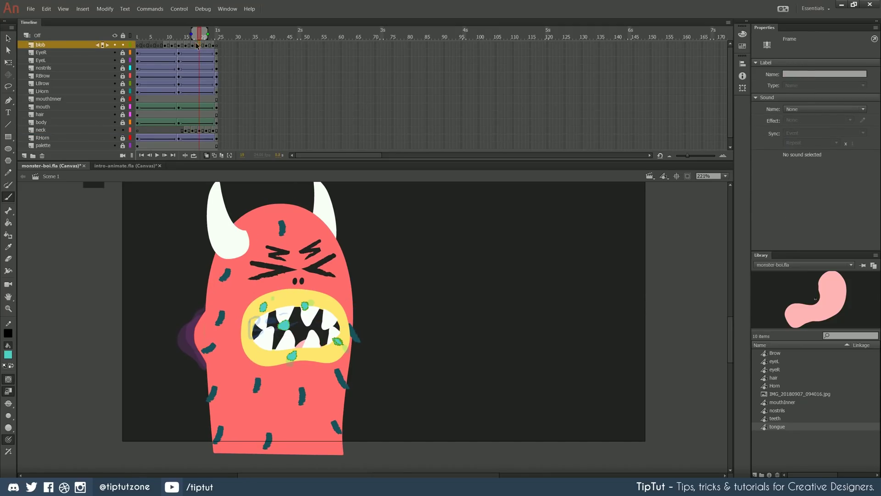
left_click(192, 45)
key("k")
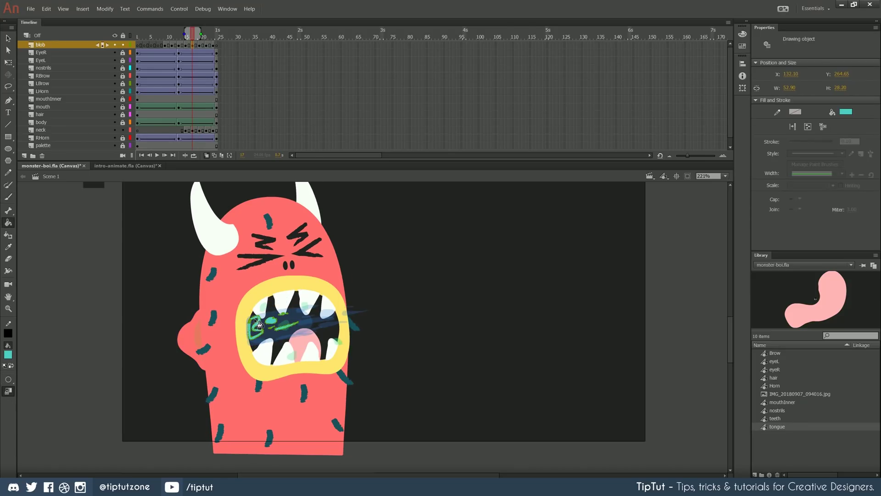
key("period")
key("period")
key("period")
key("period")
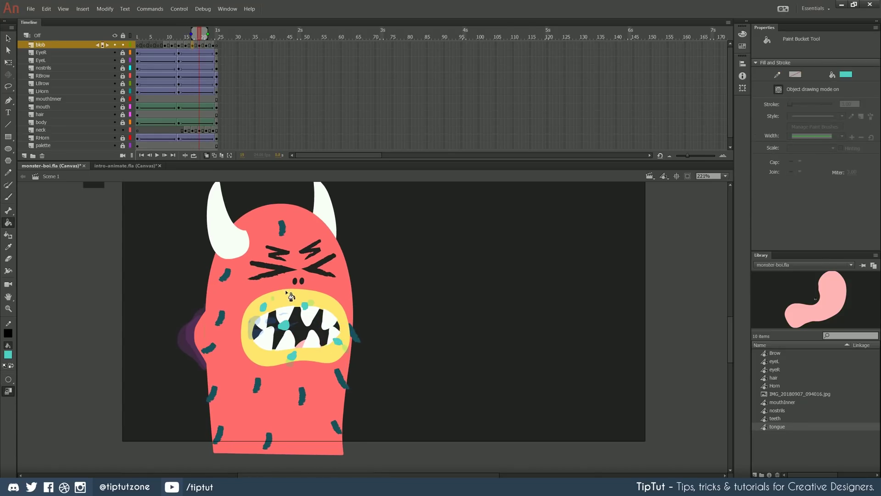
key("comma")
key("comma")
key("comma")
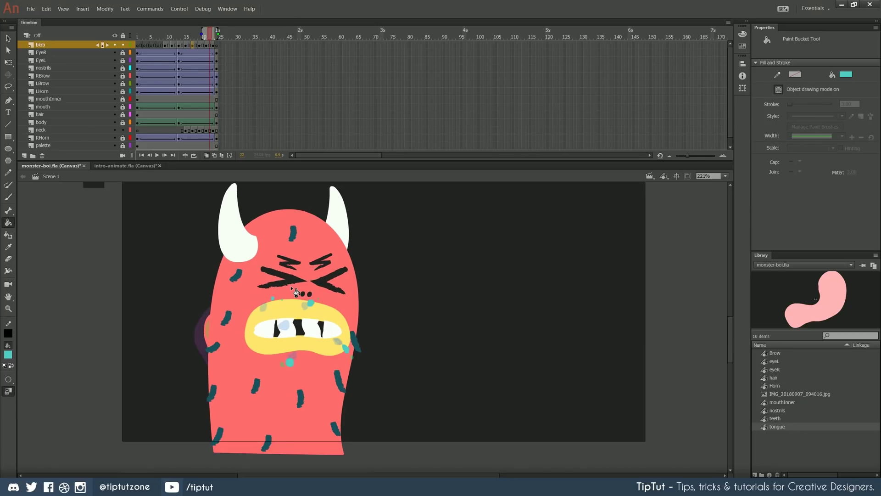
key("shift+comma")
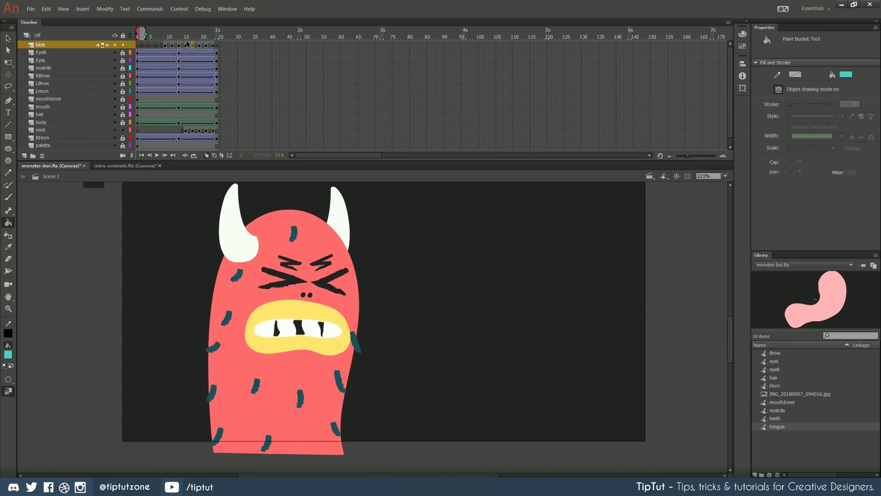
Create a shape tween across frames 9 to 23 of the blob layer and play the animation.
left_click(163, 46)
left_click_drag(165, 47, 211, 51)
right_click(203, 46)
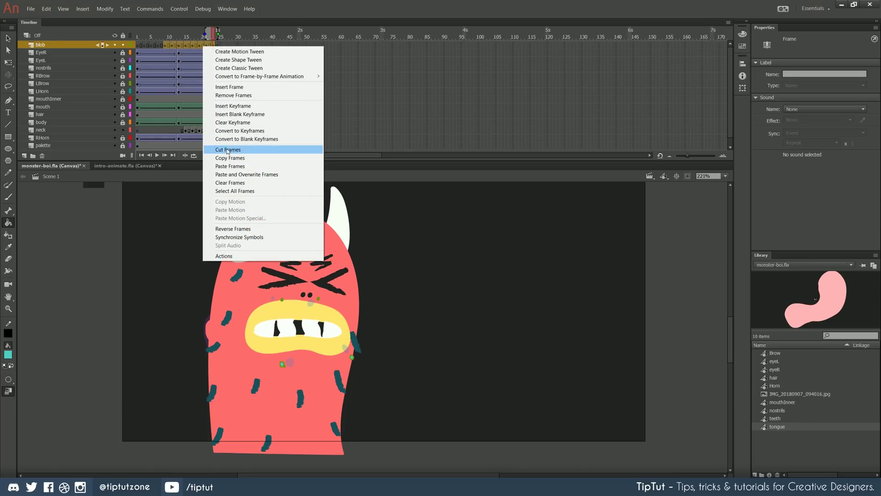
left_click(238, 68)
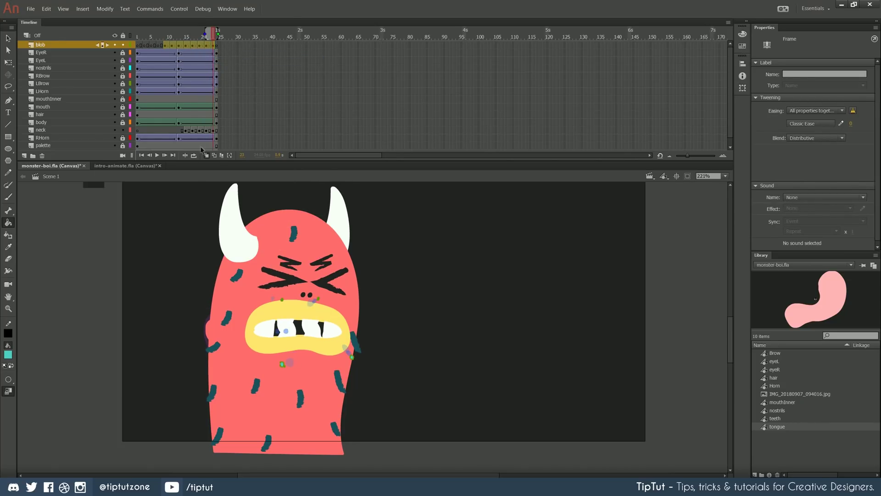
key("Return")
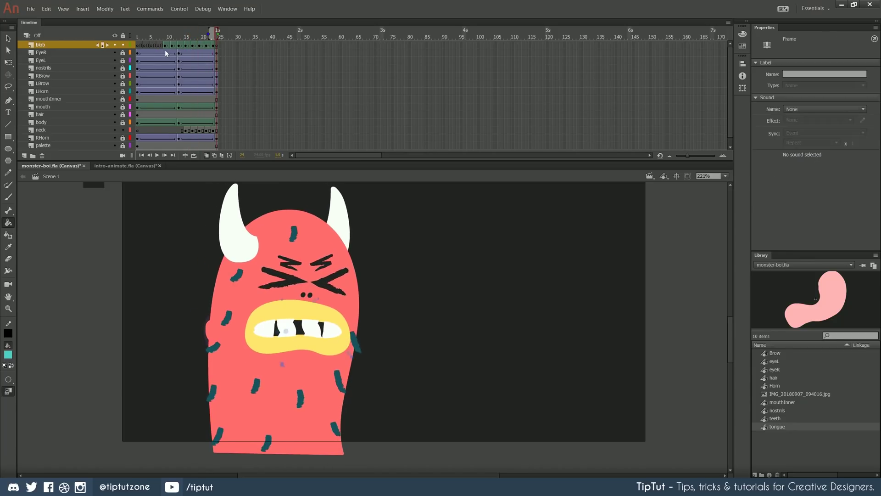
left_click(165, 52)
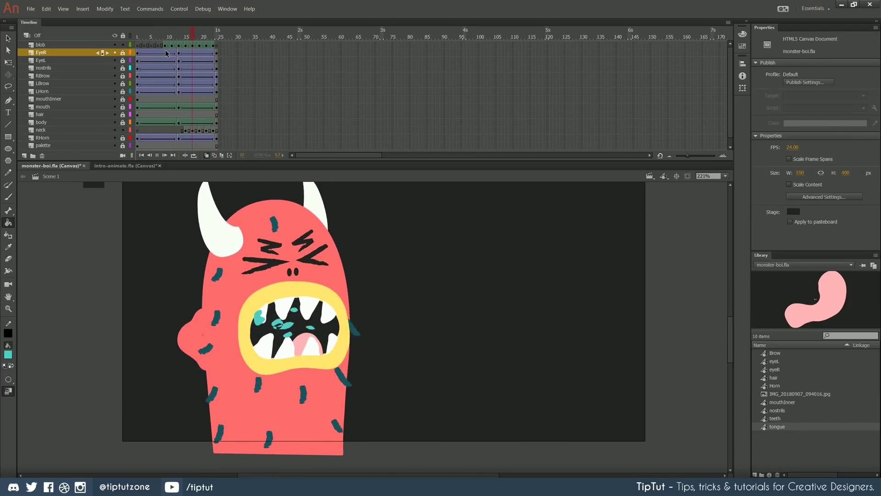
Create a shape tween across frames 15 to 23 of the neck layer and replay the animation.
left_click_drag(183, 131, 215, 133)
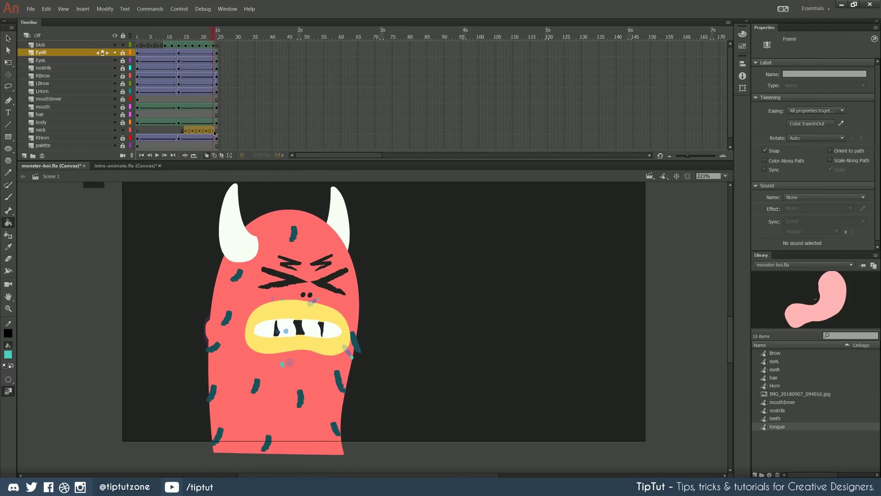
right_click(214, 133)
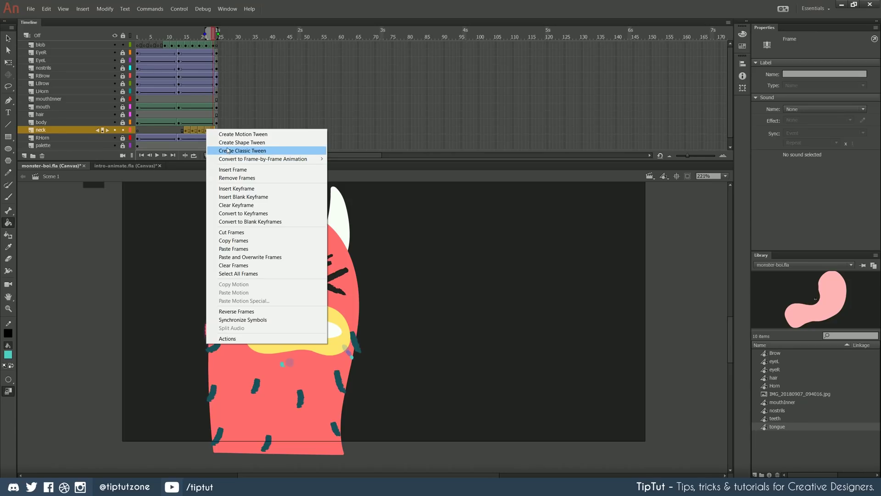
left_click(225, 142)
left_click(174, 102)
key("Return")
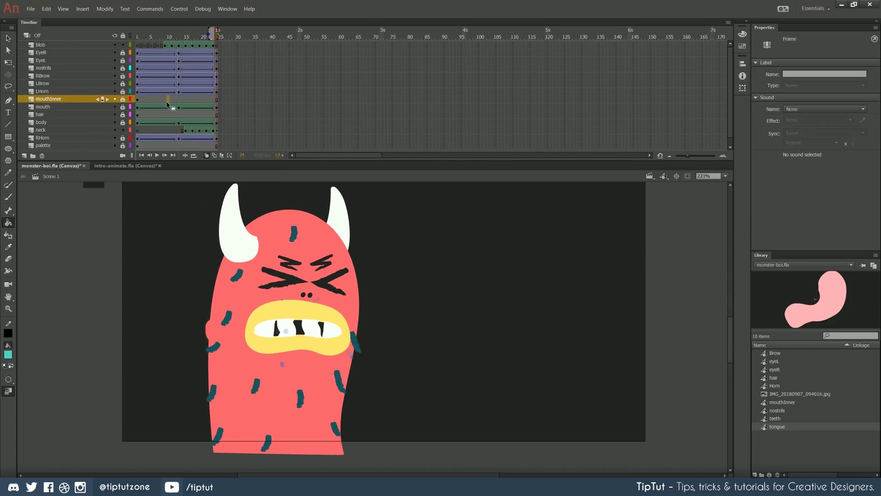
left_click(216, 131)
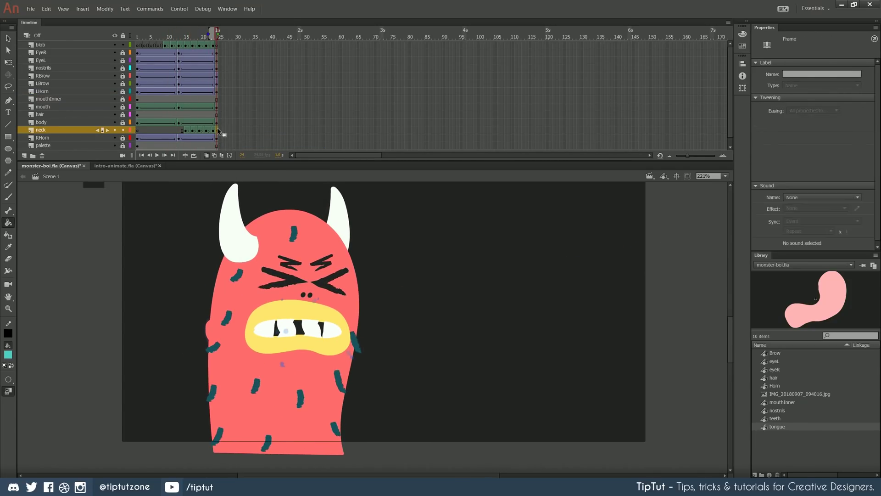
left_click(168, 46)
key("Return")
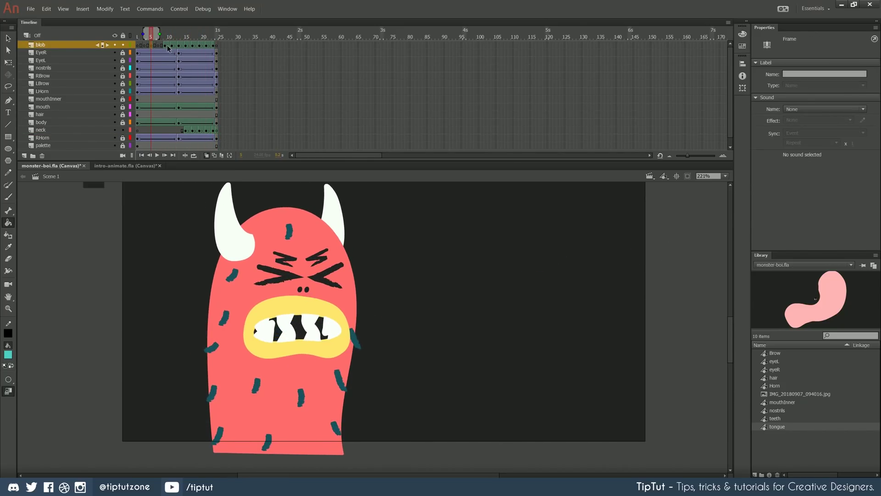
Convert frames 9 to 23 of the blob layer to keyframes, remove their shape tween and play the animation.
left_click(186, 46)
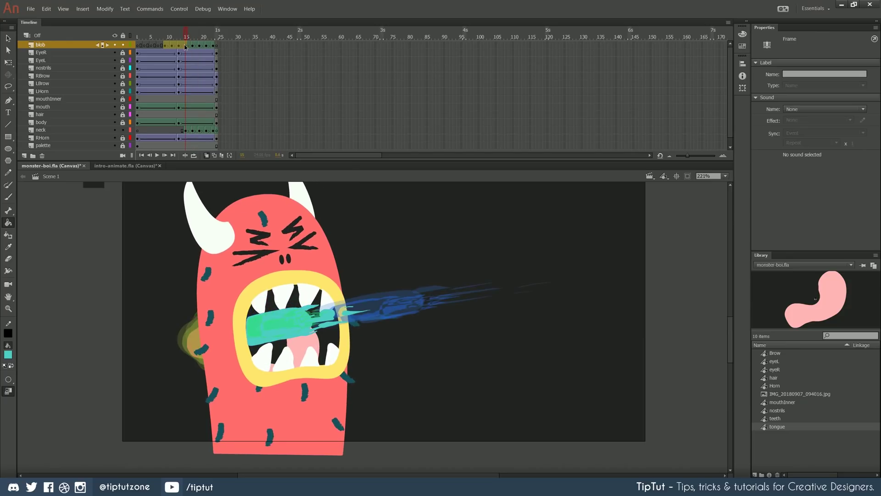
left_click_drag(186, 46, 166, 46)
left_click(212, 49)
right_click(176, 44)
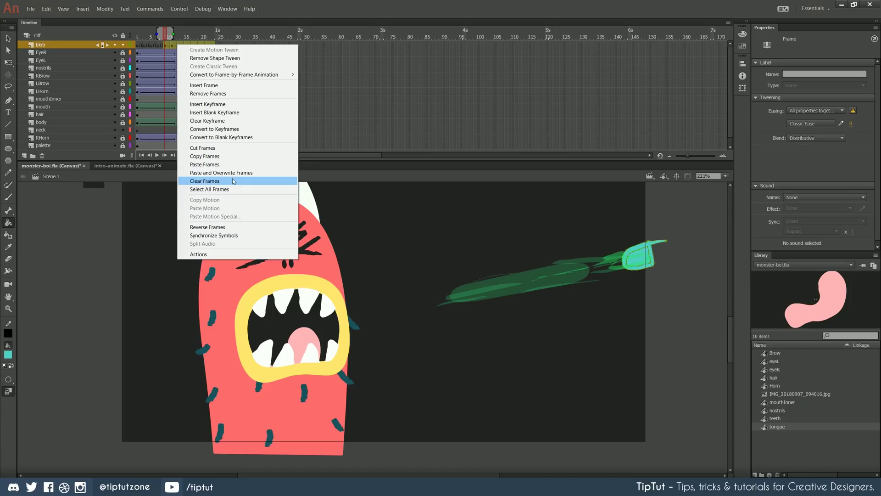
left_click(229, 130)
right_click(183, 45)
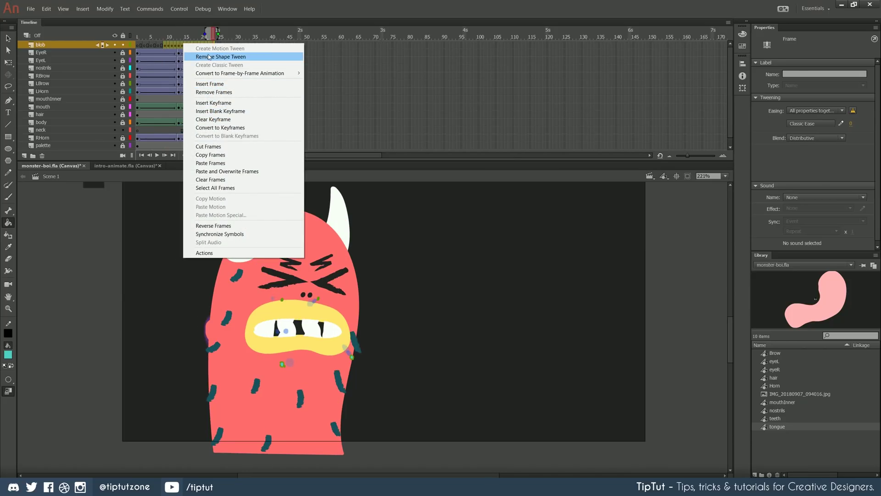
left_click(210, 56)
left_click(156, 45)
key("Return")
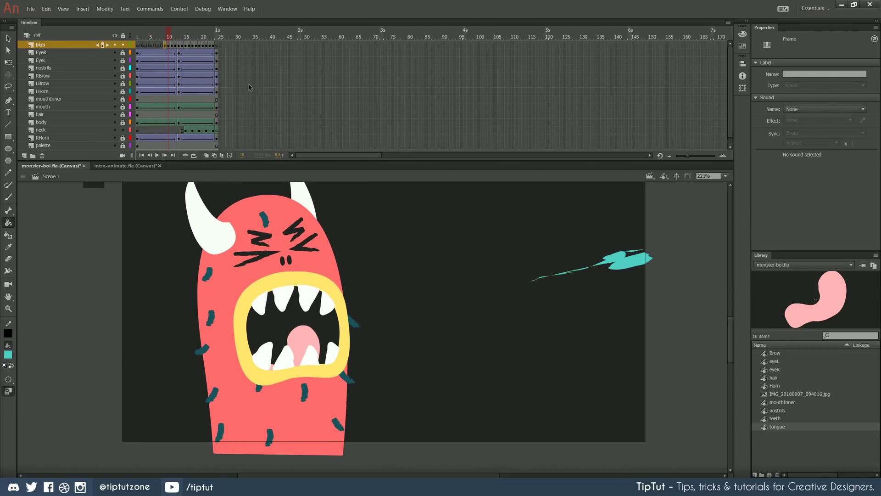
Sample the blob's turquoise and brush over its rough edges and gaps on frames 10 to 12.
key("i")
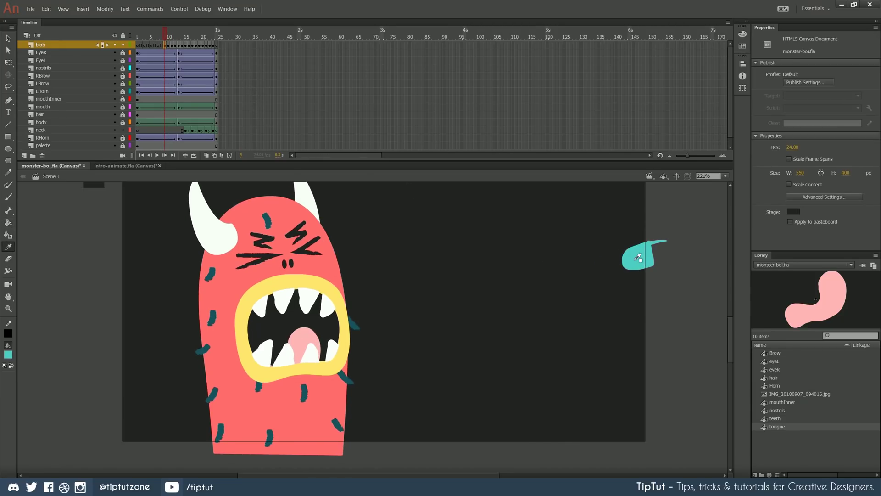
key("b")
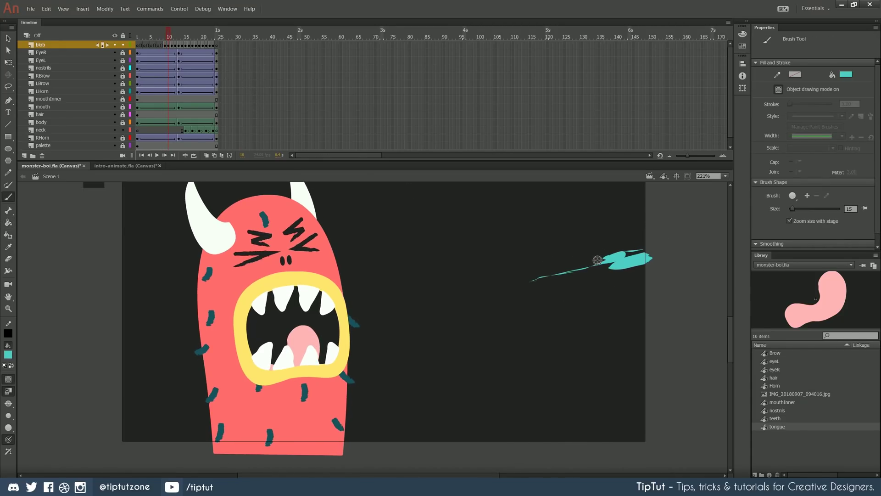
mouse_move(615, 257)
left_mouse_down()
mouse_move(548, 275)
mouse_move(582, 266)
left_mouse_up()
key("period")
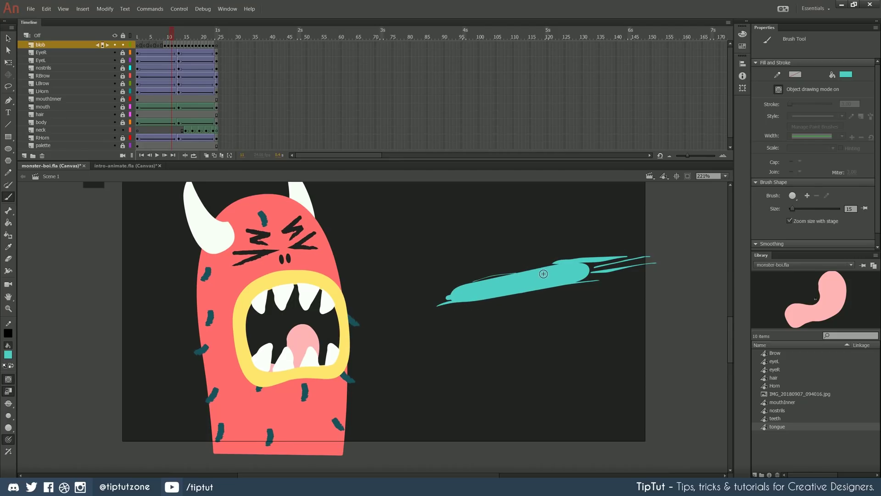
key("period")
left_click_drag(533, 279, 395, 308)
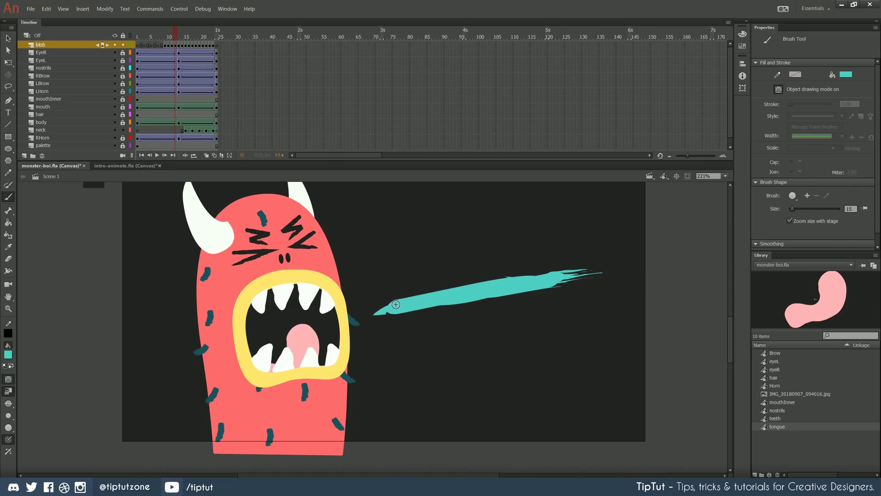
left_click_drag(479, 280, 416, 292)
Brush over the turquoise blob leaving the mouth on frames 13 and 14 to smooth its shape.
key("period")
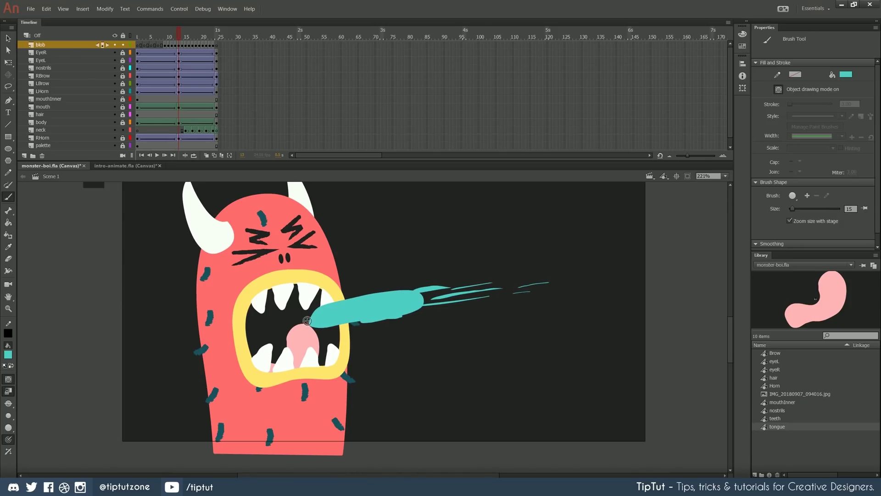
key("period")
mouse_move(419, 301)
left_mouse_down()
mouse_move(352, 321)
mouse_move(392, 313)
mouse_move(294, 326)
mouse_move(318, 327)
left_mouse_up()
key("comma")
key("period")
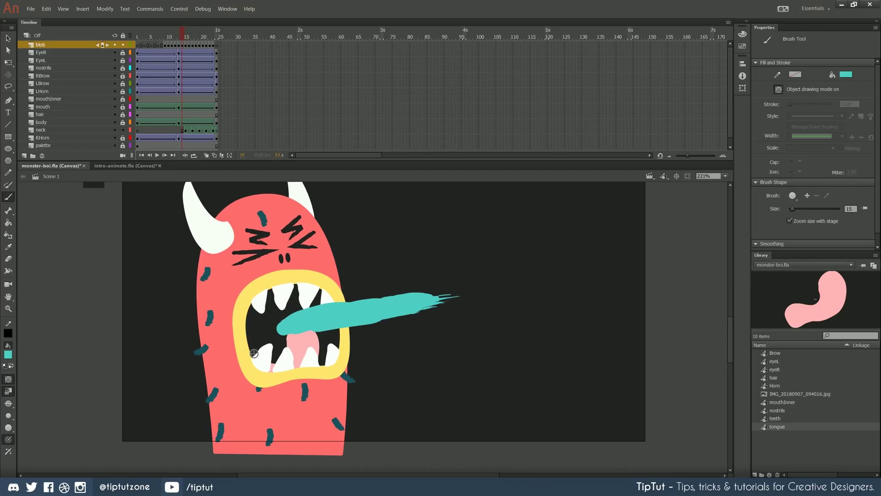
Step through the remaining frames of the blob layer to check the shapes, then play the animation.
key("period")
key("period")
key("period")
key("period")
key("period")
key("period")
key("period")
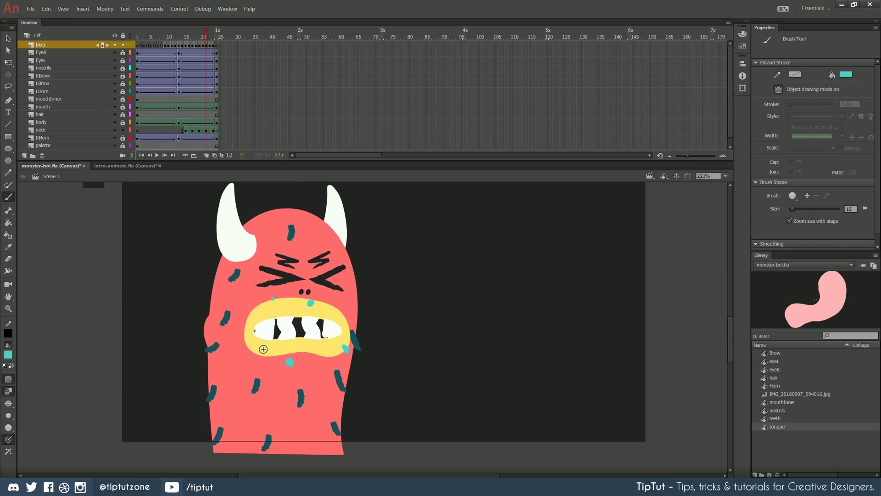
key("period")
key("period")
key("period")
key("Return")
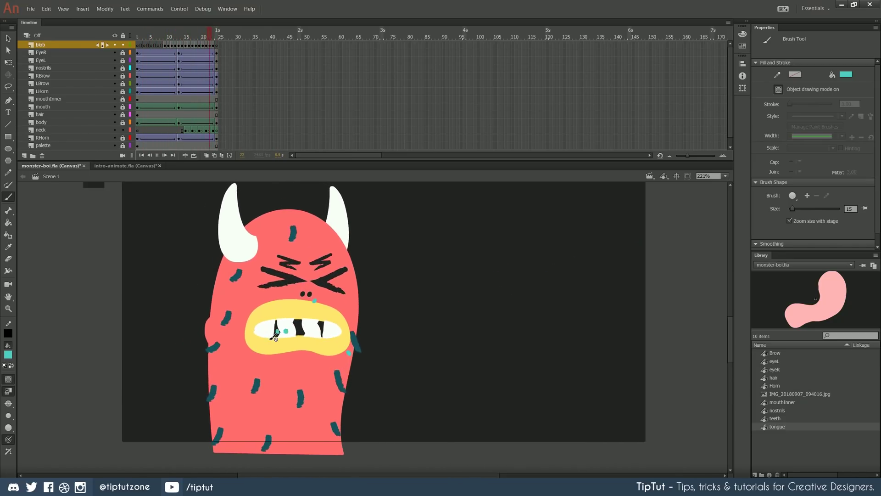
Turn on looped playback over frames 1 to 24 and play the animation.
left_click(194, 156)
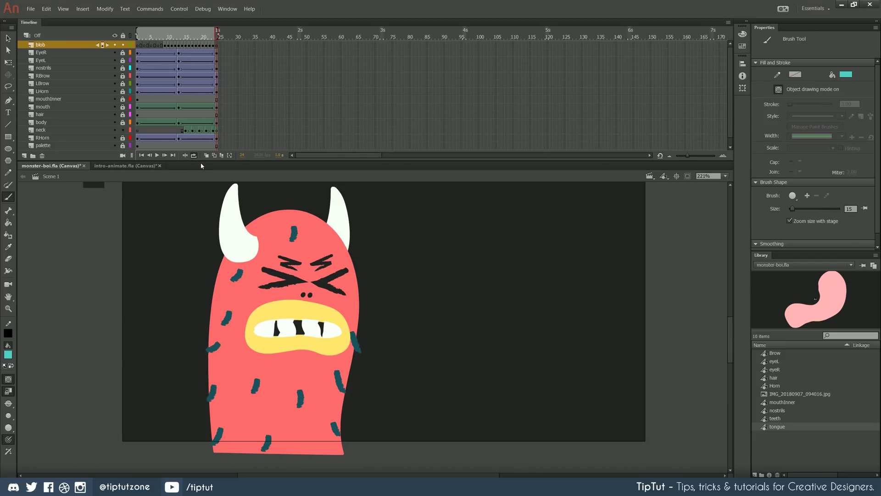
key("Return")
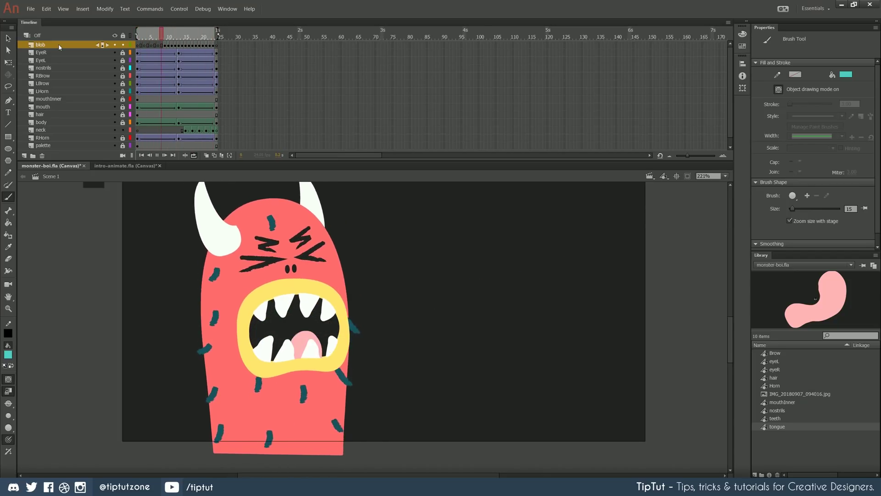
key("Return")
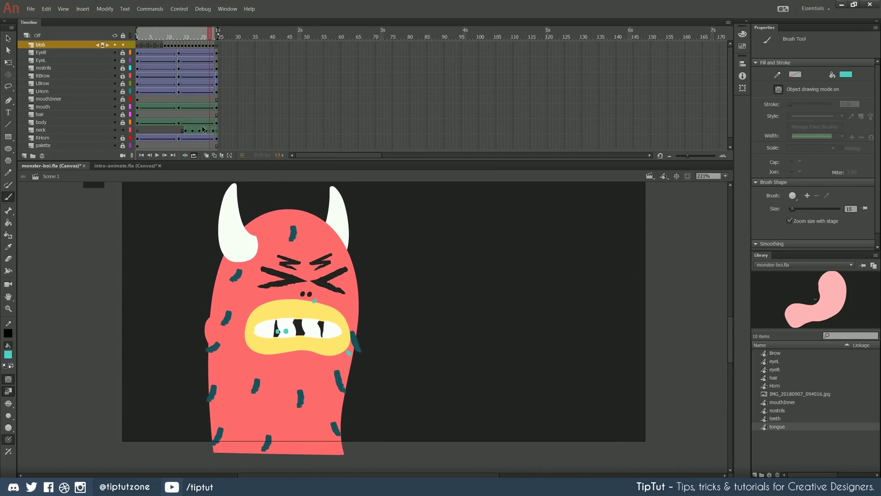
Convert frames 15 to 23 of the neck layer to keyframes, remove their shape tween and replay the animation.
right_click(214, 125)
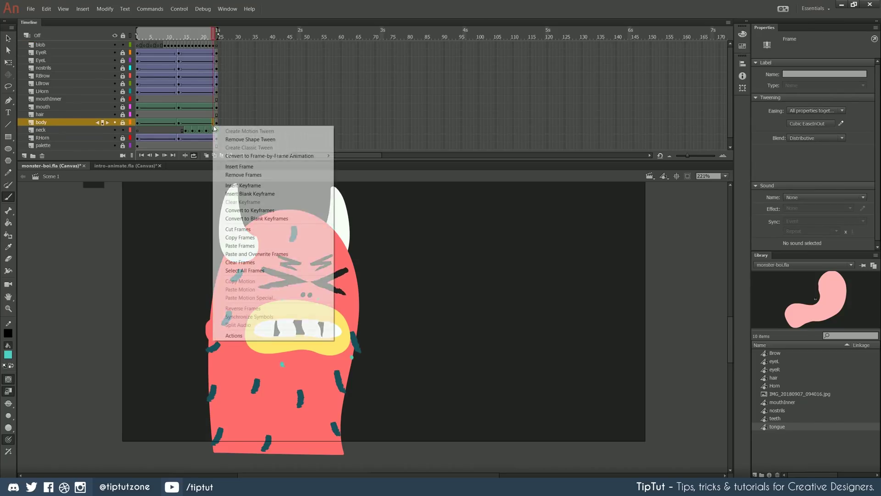
key("Escape")
right_click(207, 130)
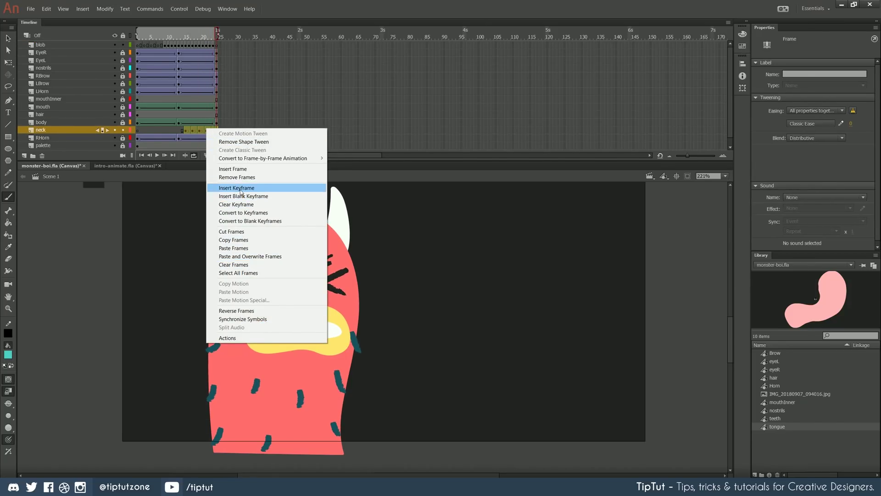
left_click(244, 213)
right_click(202, 130)
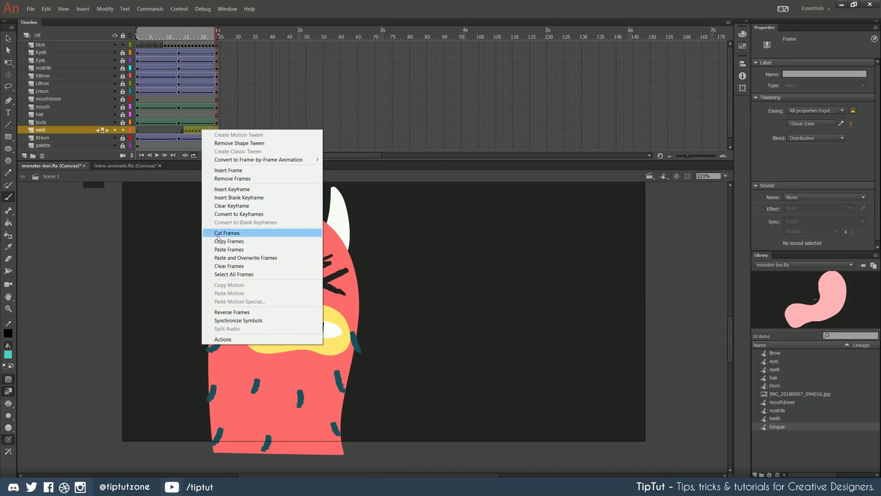
left_click(239, 142)
key("Return")
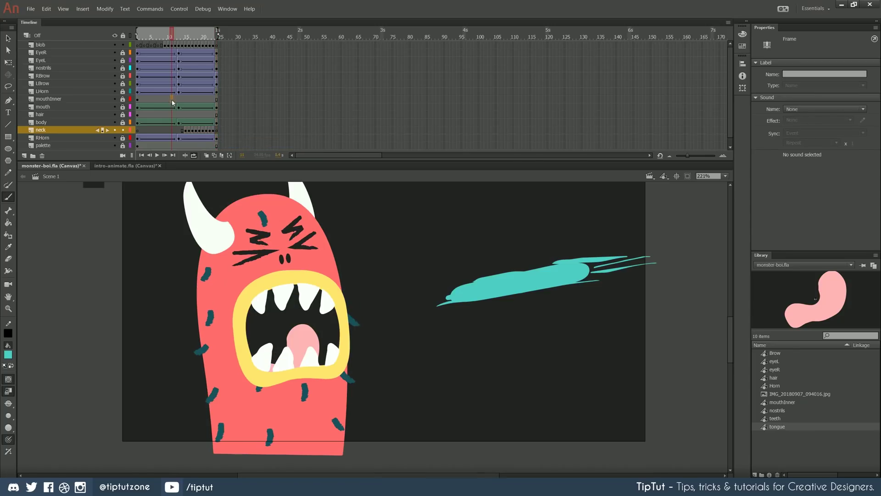
left_click(171, 99)
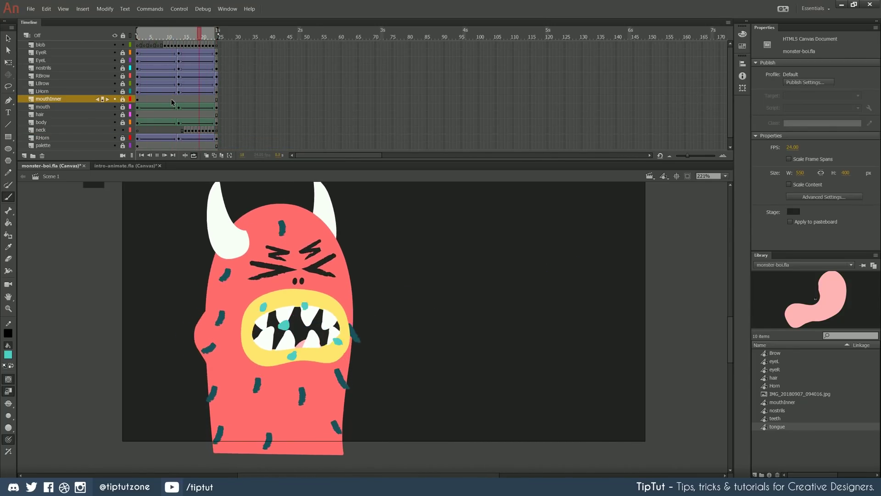
Set the brush fill to the body's coral, turn on onion skinning and go to frame 15 of the neck layer.
left_click(212, 130)
left_click(217, 131)
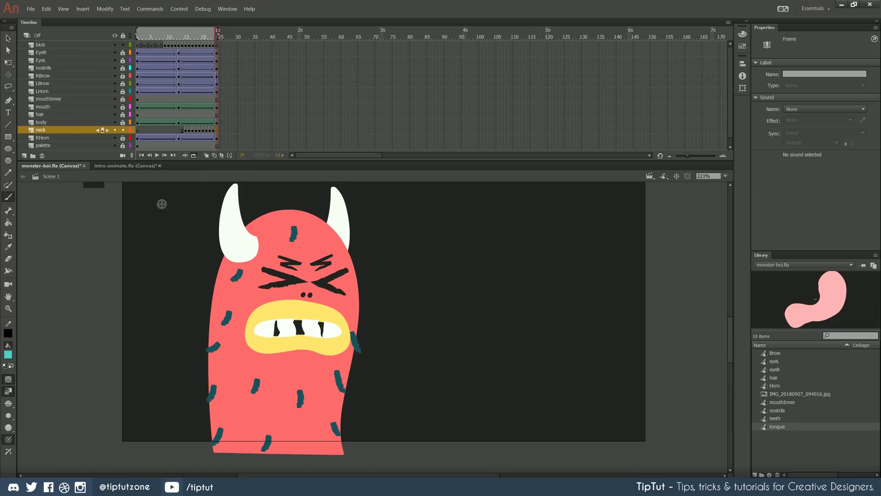
key("k")
key("b")
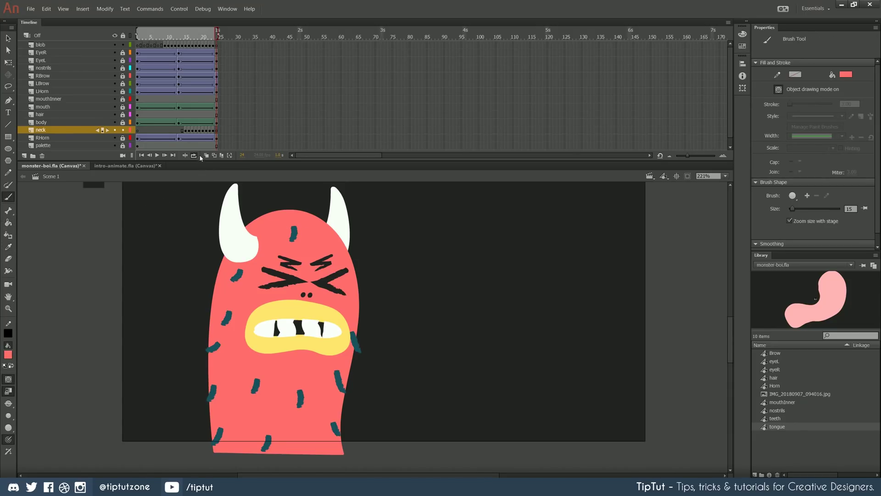
left_click(206, 156)
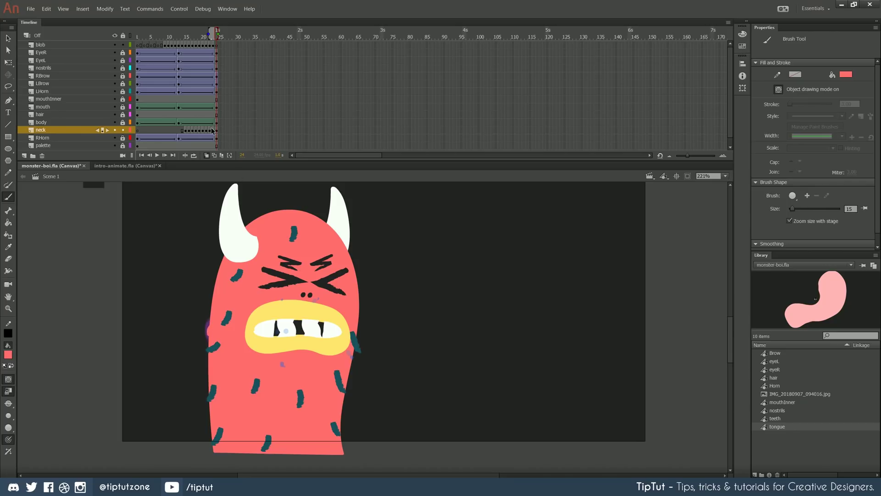
left_click(187, 131)
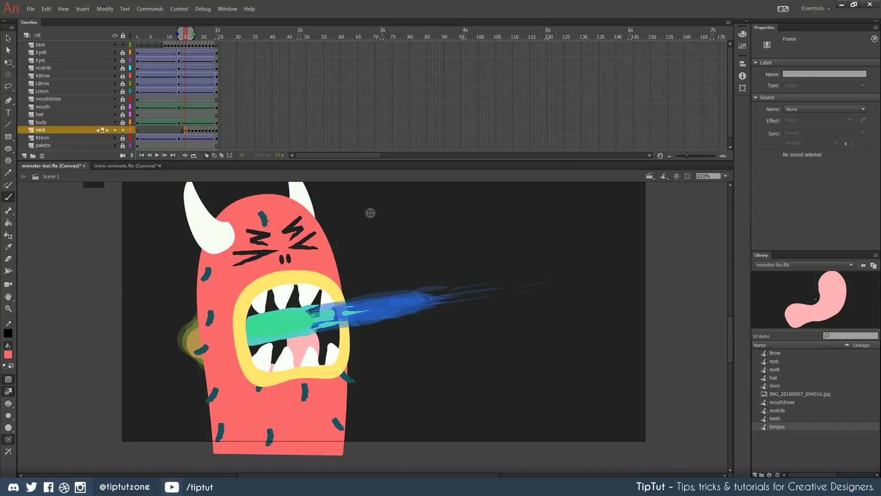
Loop the animation with the whole stage in view and save the file.
left_click(8, 38)
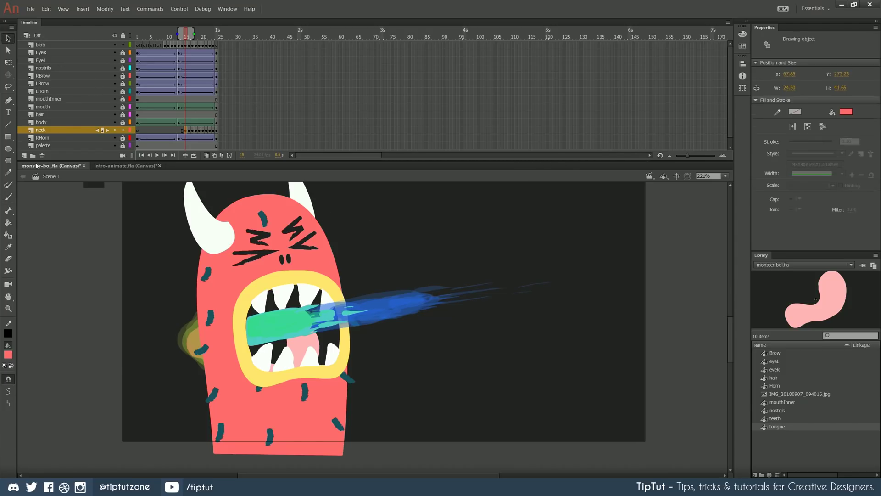
left_click(81, 277)
left_click_drag(138, 266, 159, 279)
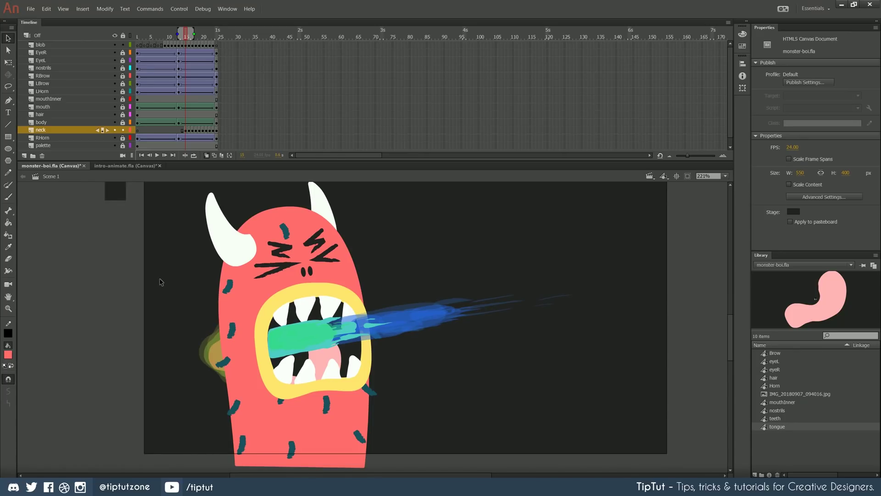
key("ctrl+minus")
key("Return")
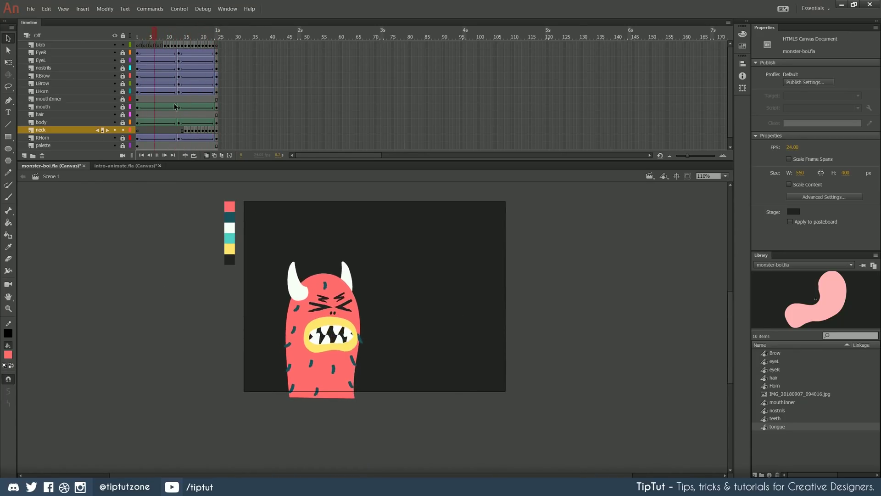
left_click(194, 156)
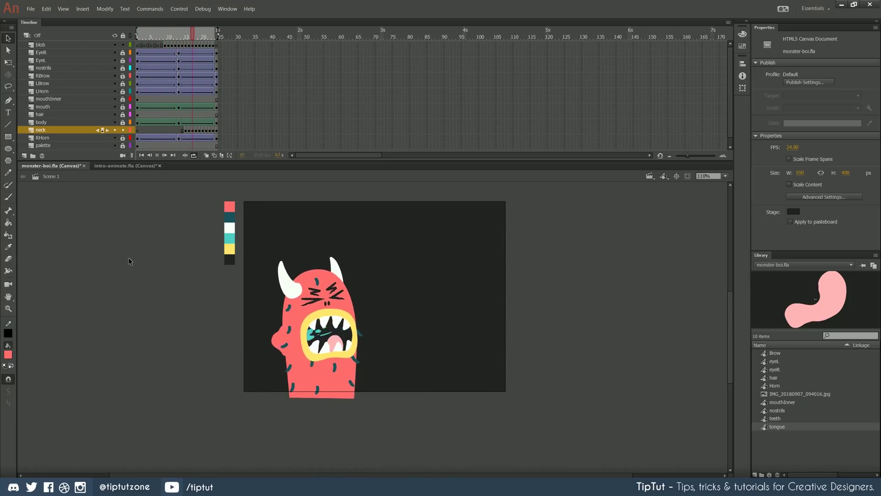
key("ctrl+s")
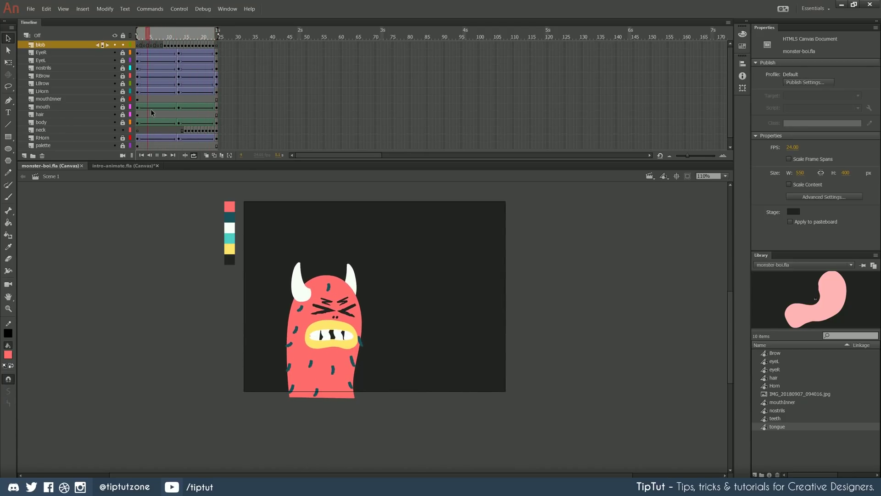
Stop playback, test the movie in the browser, then return to Animate and close the Output window.
left_click(154, 91)
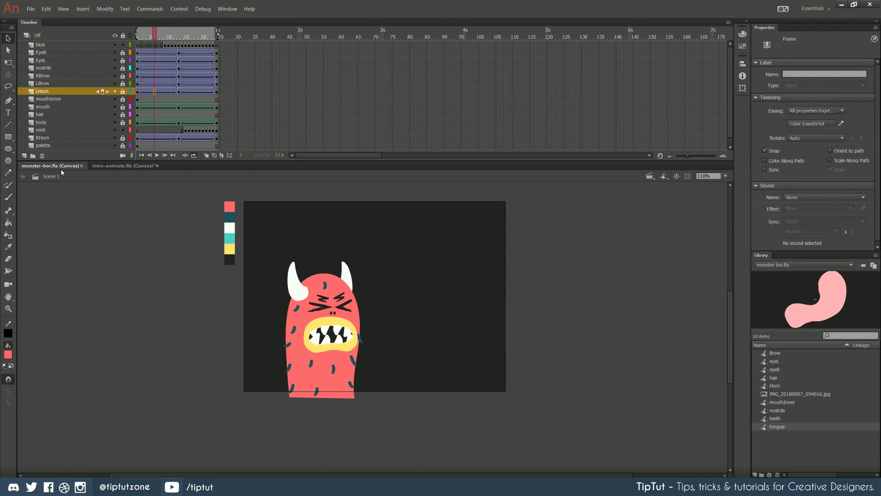
left_click(32, 9)
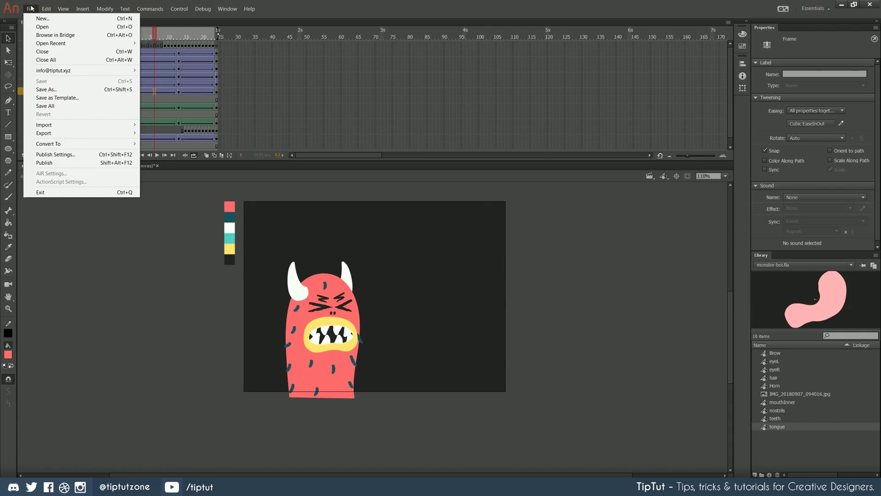
left_click(202, 274)
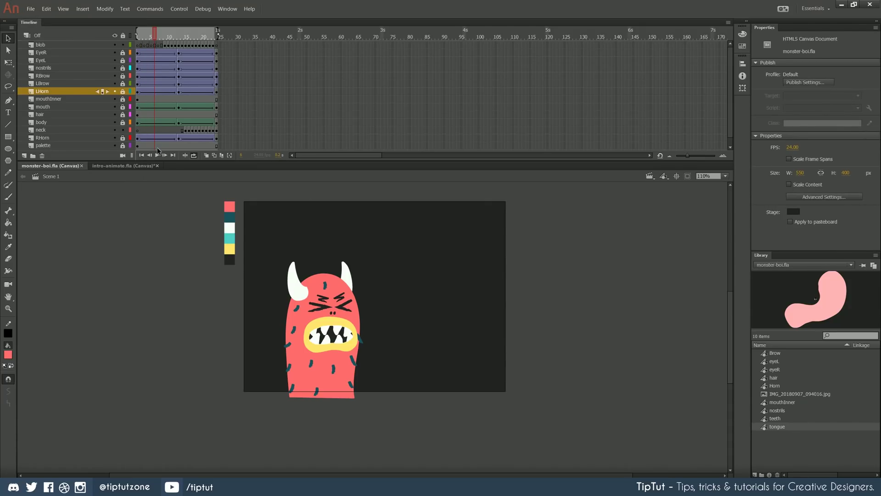
key("ctrl+Return")
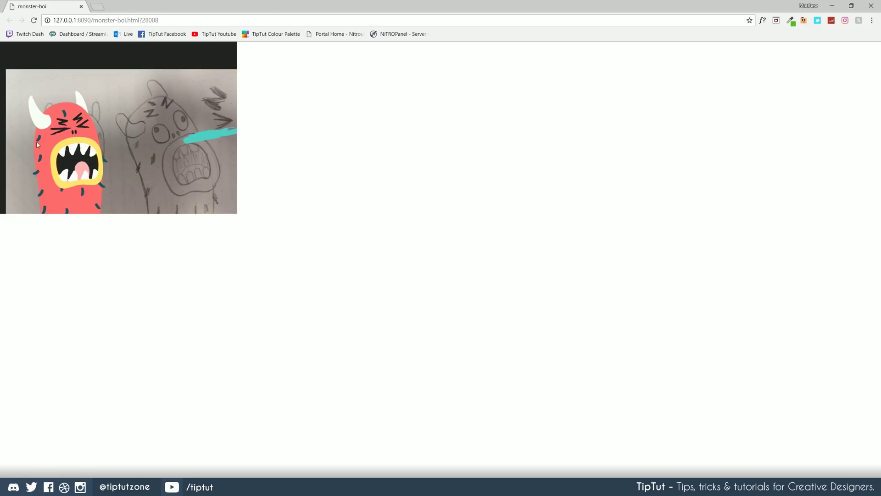
key("alt+Tab")
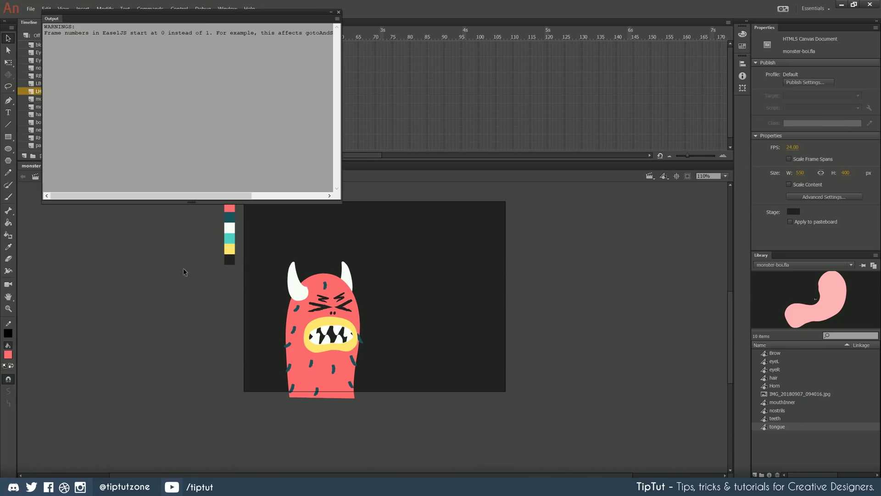
left_click(338, 13)
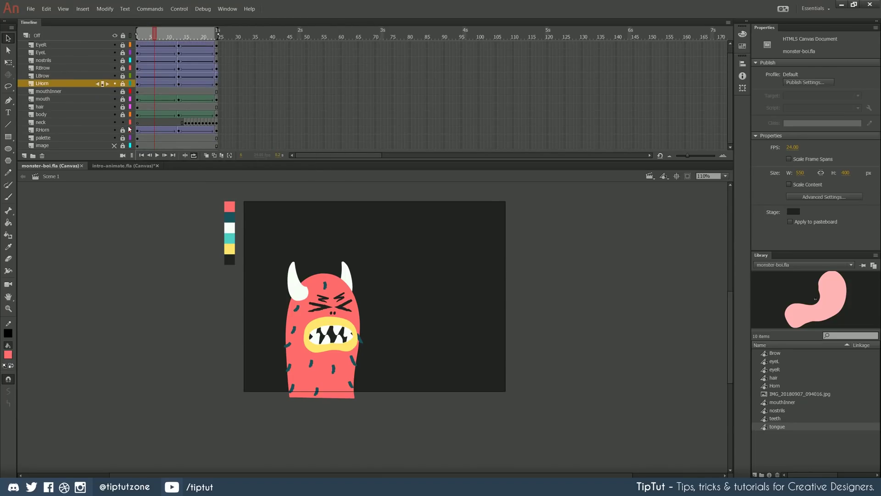
Show and unlock the image layer, delete its reference sketch, save the file and test the movie in the browser.
left_click(115, 145)
left_click(123, 145)
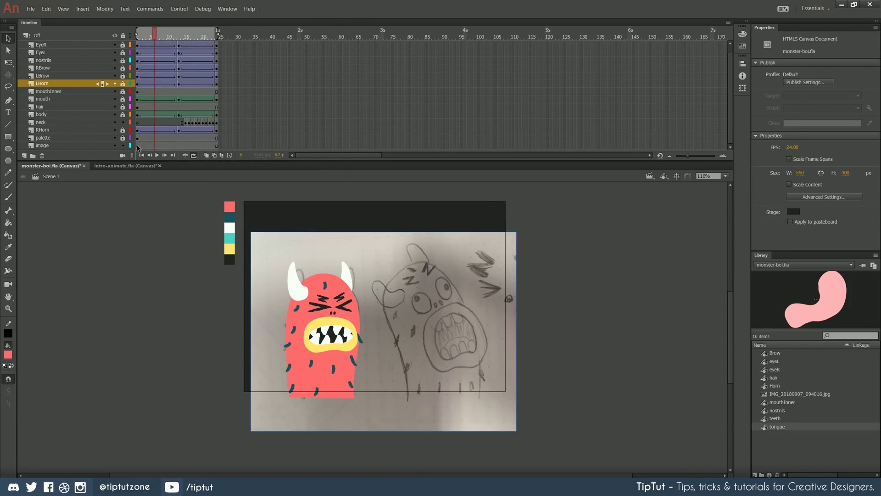
left_click(137, 145)
key("Delete")
key("s")
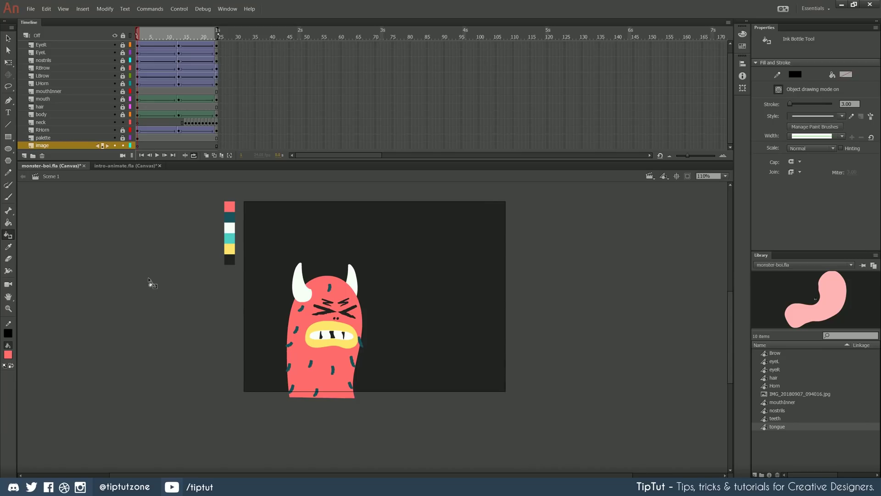
key("ctrl+Return")
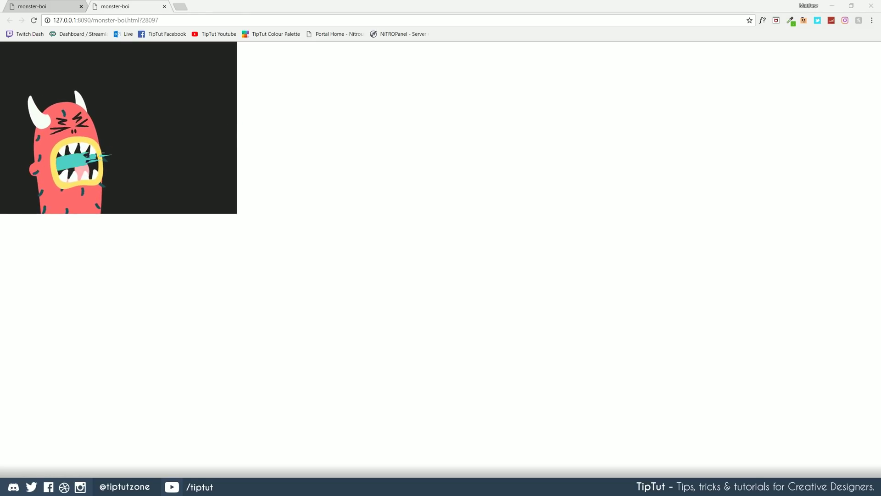
Open monster-boi.js from the project folder in Notepad++, look through the exported shape code and close the editor.
left_click_drag(0, 166, 474, 71)
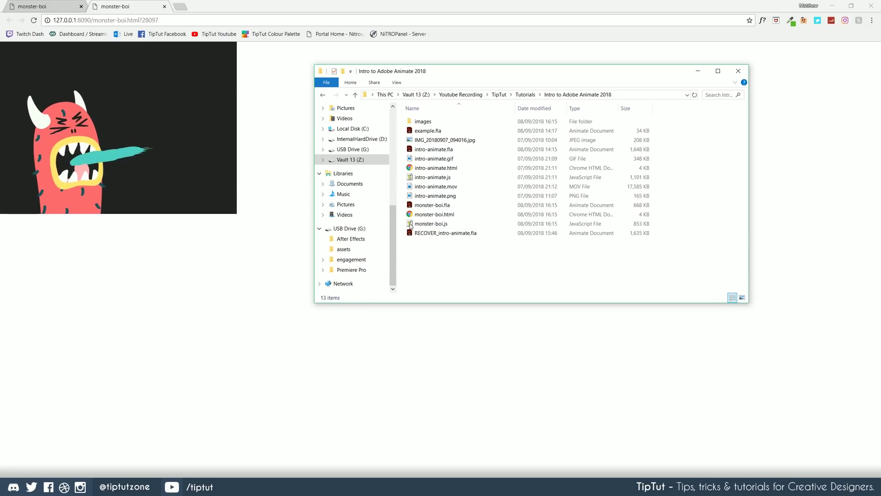
left_click(440, 206)
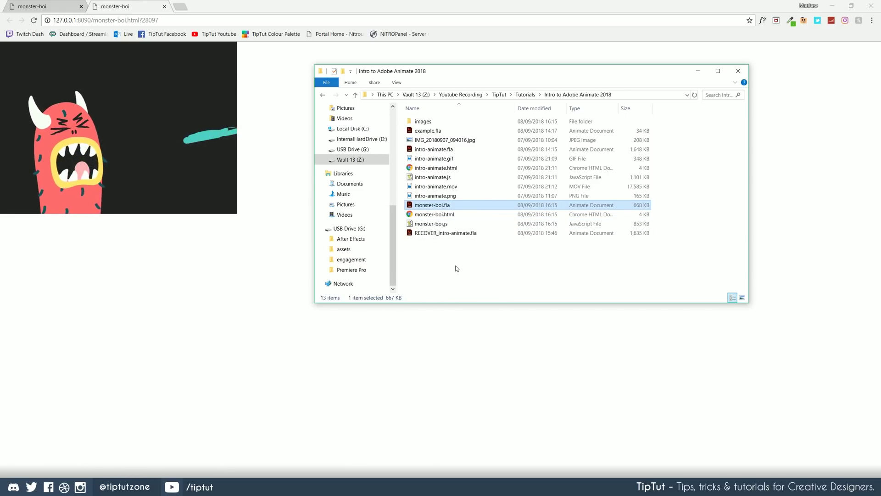
right_click(417, 226)
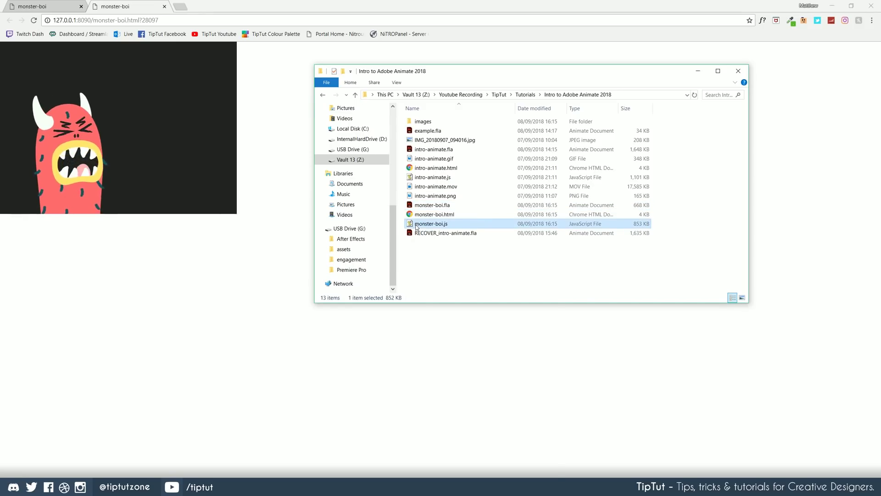
left_click(455, 314)
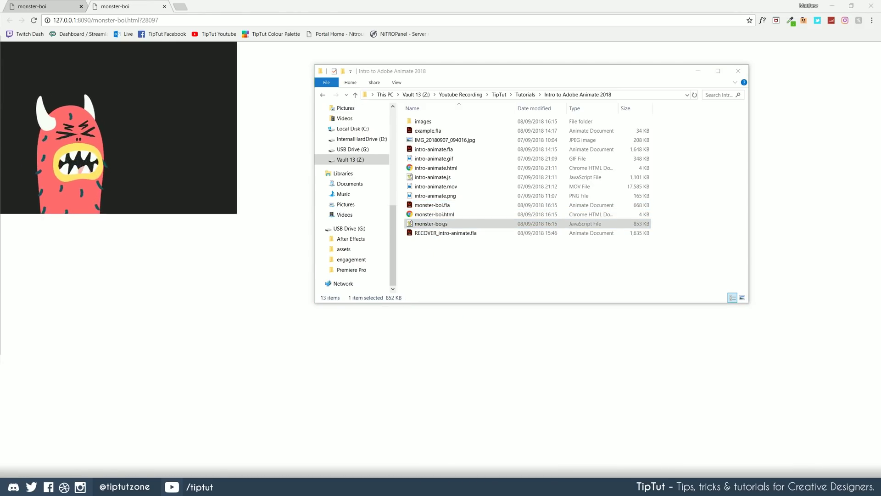
left_click_drag(252, 96, 327, 0)
scroll(148, 199, "down", 4)
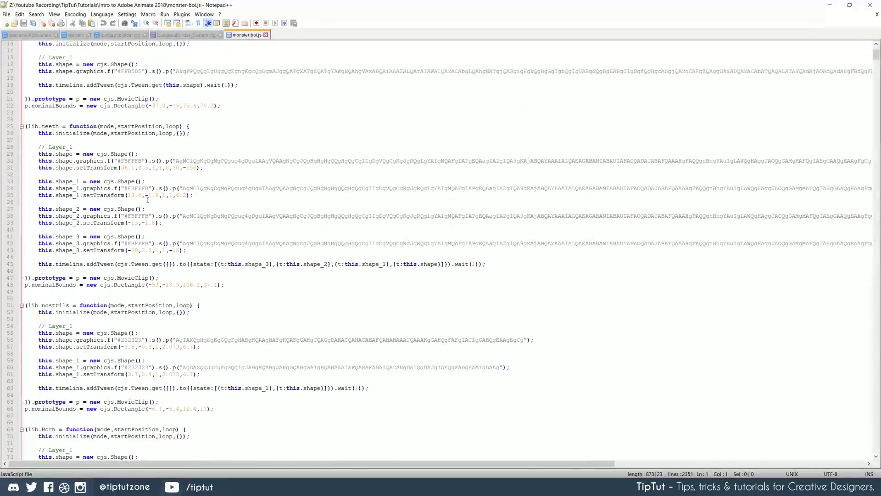
scroll(148, 199, "down", 20)
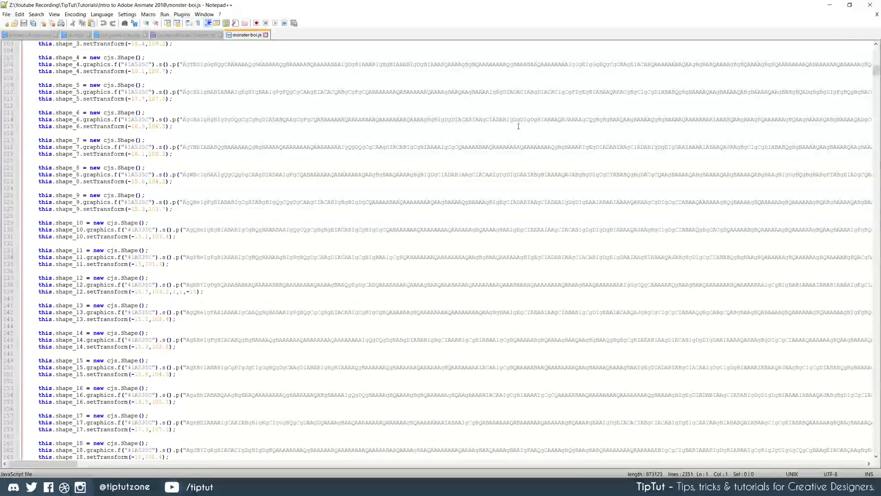
left_click(870, 5)
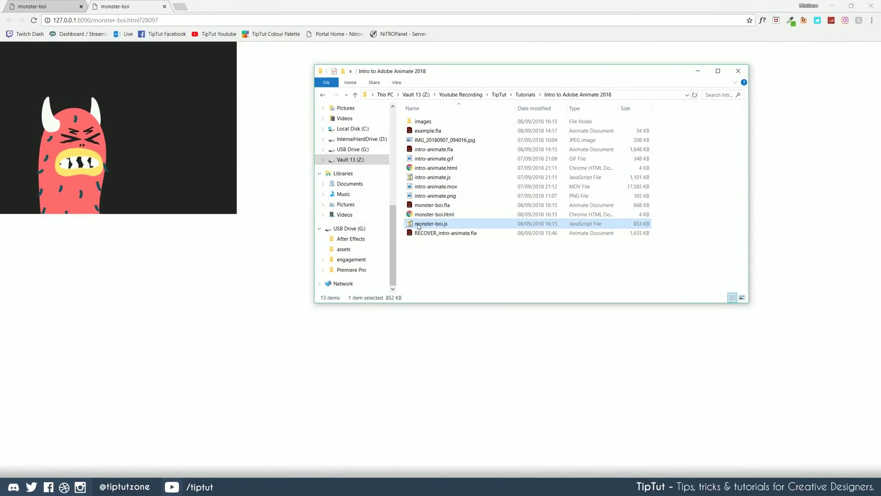
View monster-boi.html from the project folder in the browser, then return to Animate and close the Output window.
double_click(423, 268)
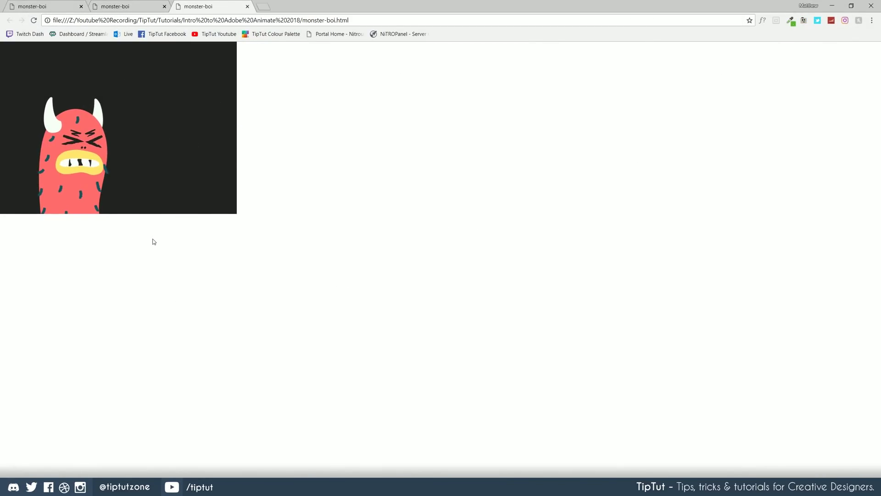
left_click(873, 5)
left_click(741, 66)
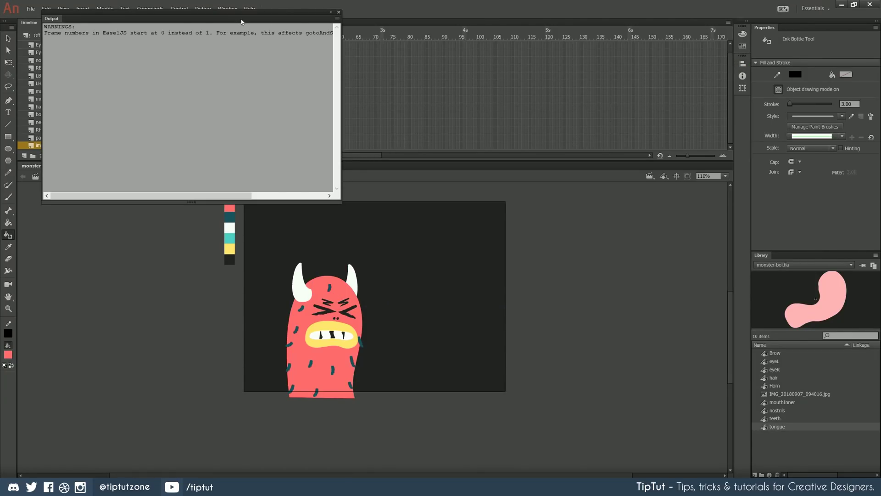
left_click(338, 12)
Try to export the animation as a video to the preset temp-intro-animate folder, with conversion in Adobe Media Encoder enabled.
left_click(30, 9)
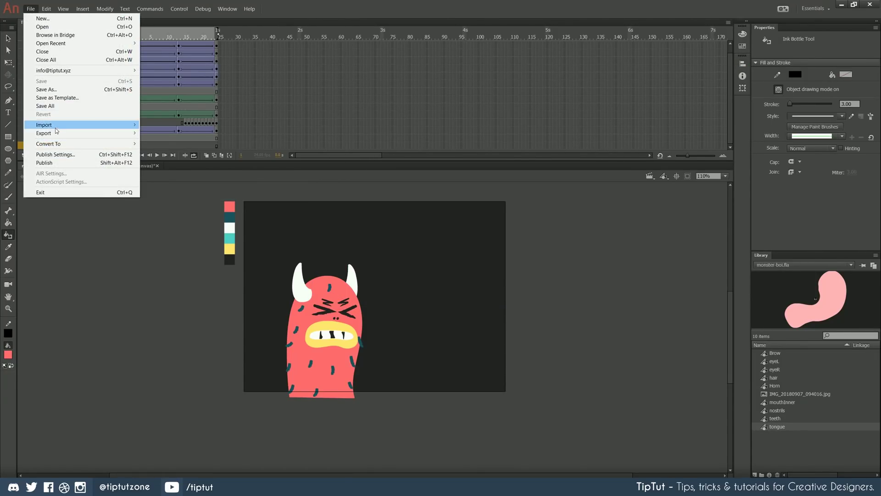
mouse_move(58, 134)
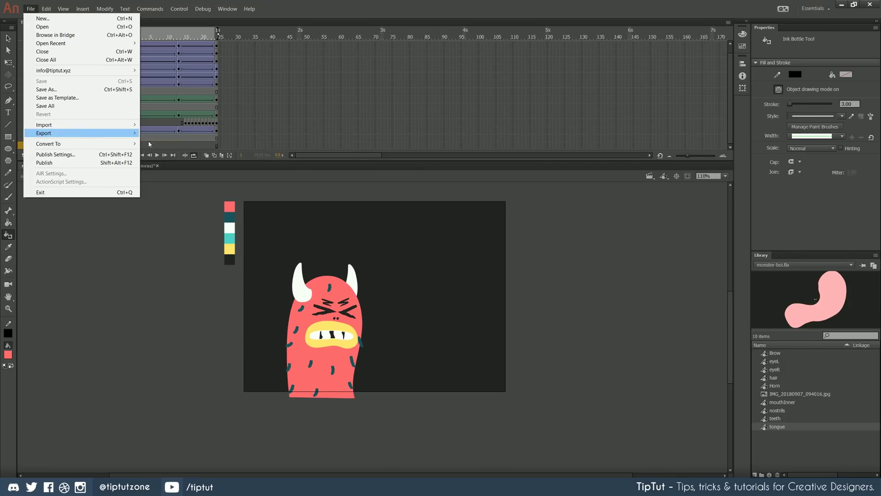
mouse_move(136, 133)
left_click(184, 158)
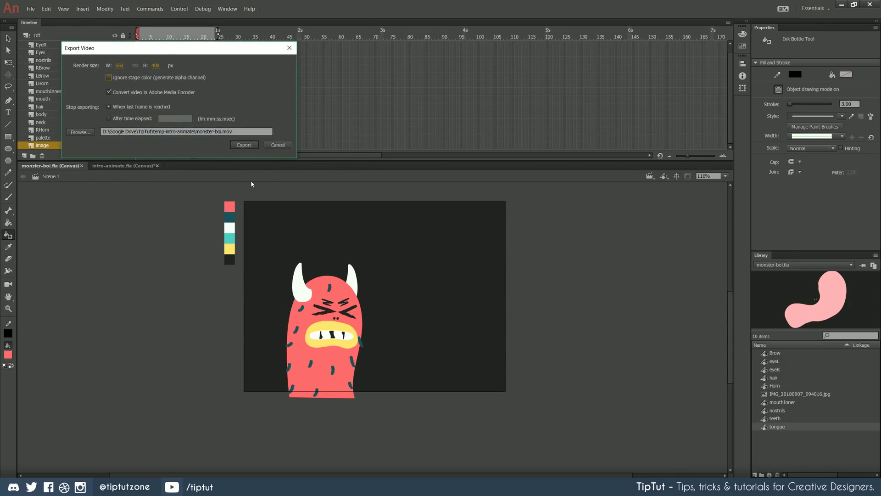
left_click_drag(161, 48, 193, 78)
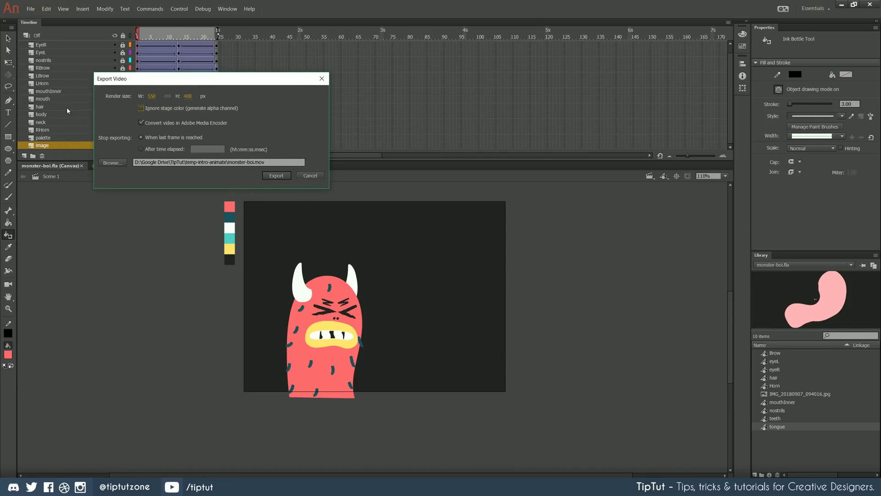
left_click(271, 176)
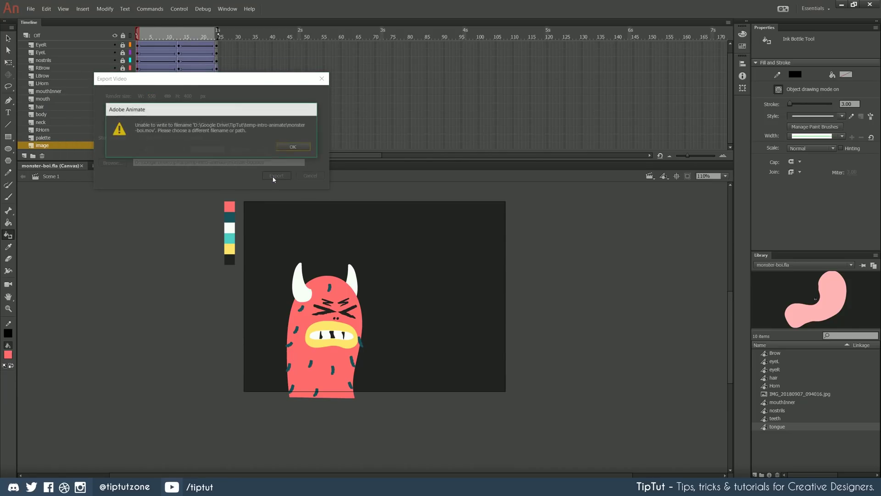
left_click(294, 146)
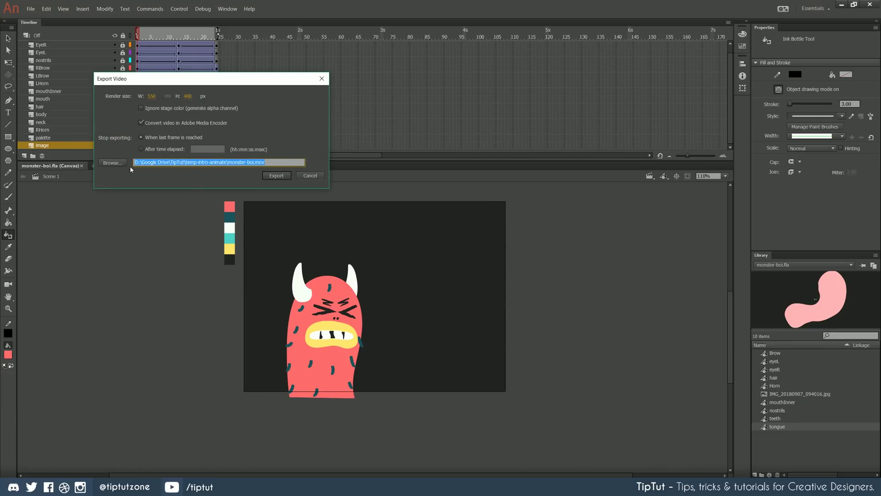
Change the video's export destination to the Desktop as monster-boi.mov and export it.
left_click(113, 163)
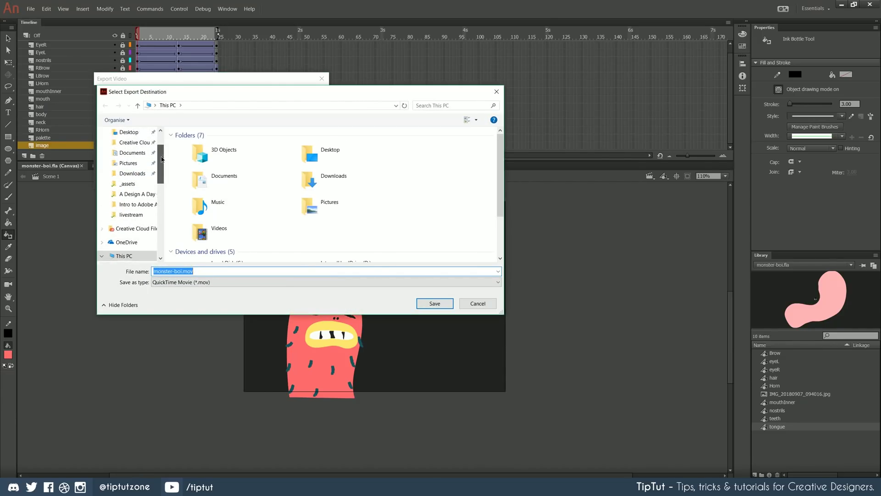
scroll(162, 159, "up", 3)
left_click(127, 169)
left_click(435, 304)
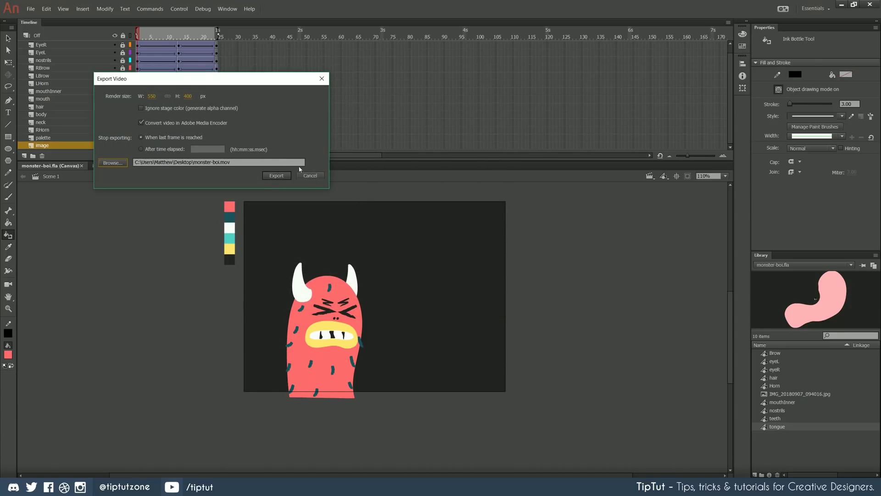
left_click(277, 176)
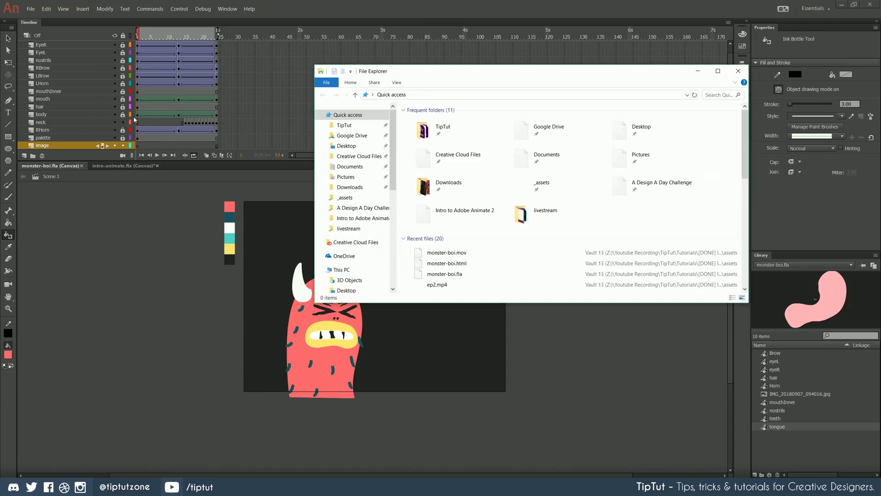
Locate monster-boi.mov on the Desktop, then switch to Adobe Media Encoder and start its queued H.264 encode.
left_click(374, 147)
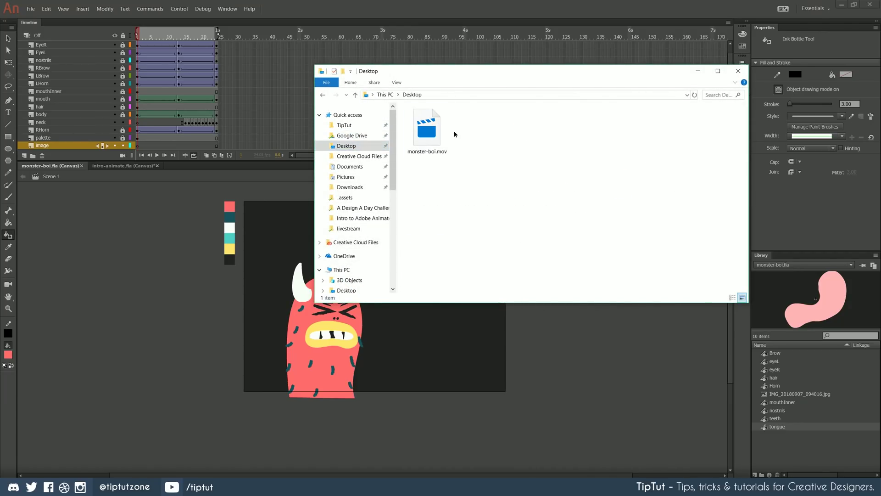
left_click(439, 135)
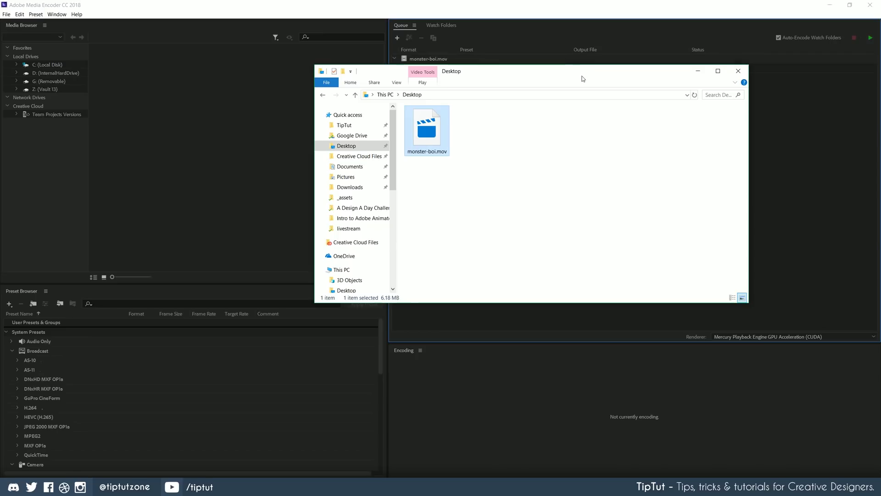
left_click_drag(581, 73, 510, 252)
left_click(522, 136)
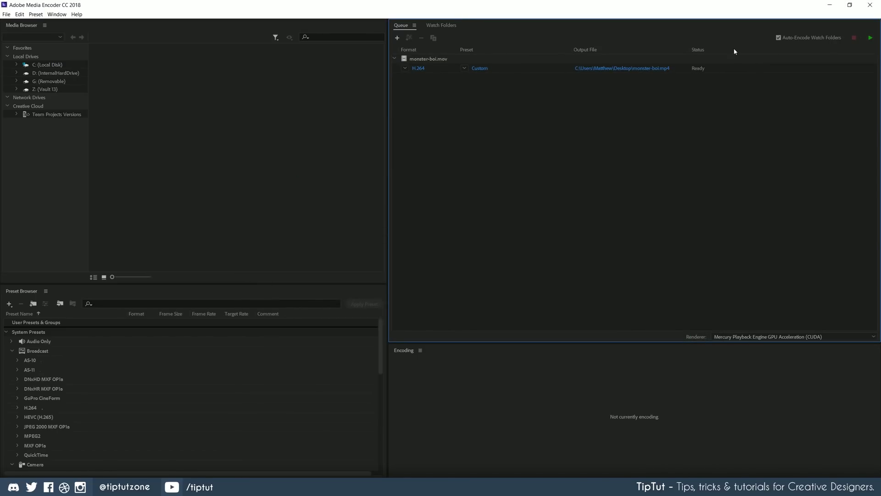
left_click(871, 39)
Play the encoded monster-boi.mp4 from the Desktop folder in VLC, then close the player and the folder window.
key("alt+Tab")
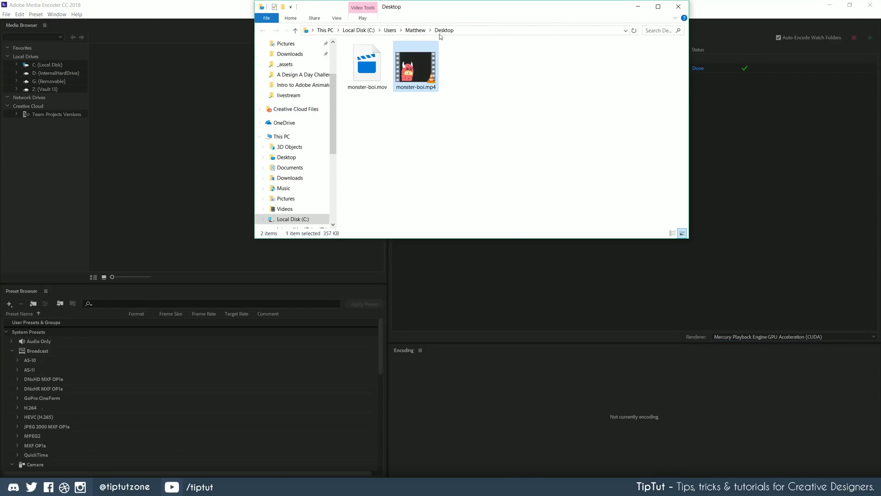
left_click_drag(423, 11, 409, 86)
left_click(355, 159)
left_click(400, 168)
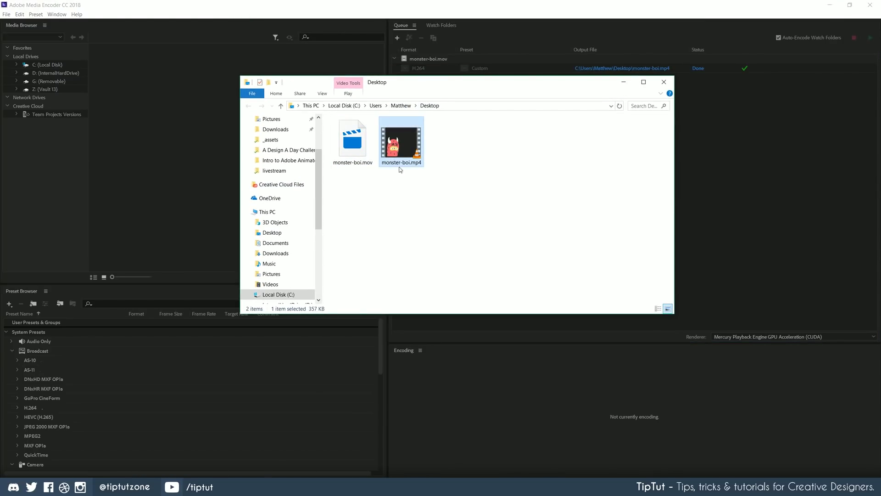
double_click(396, 153)
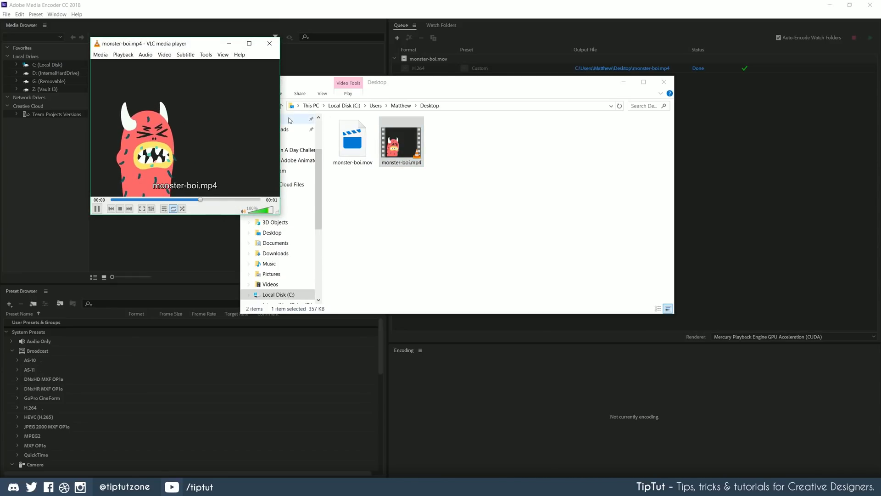
left_click(269, 43)
left_click(463, 139)
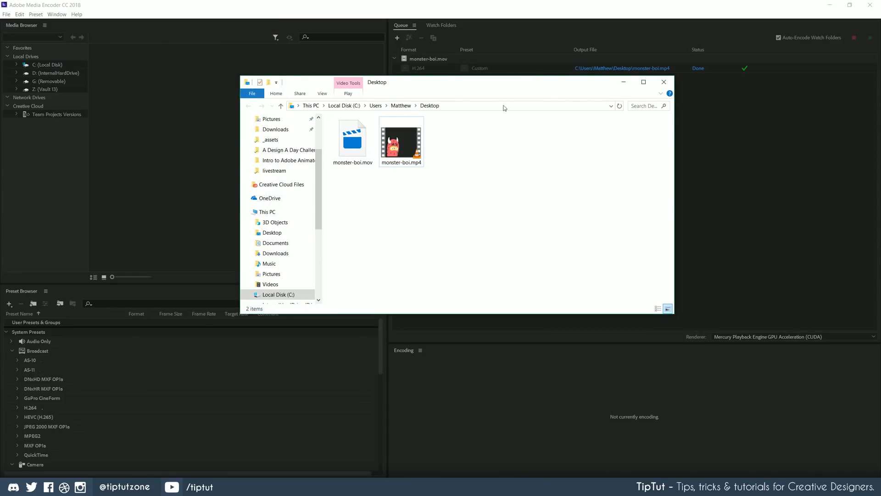
left_click(665, 81)
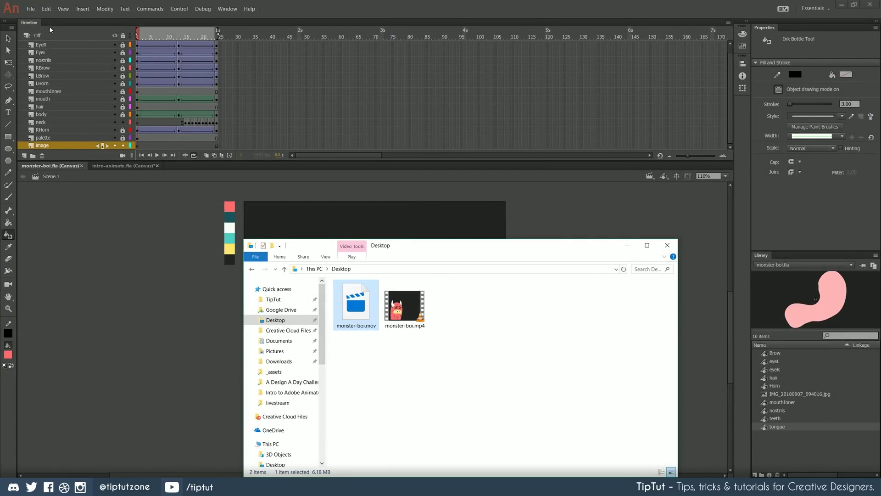
Start an animated GIF export of the monster-boi animation and play its preview in the export settings.
left_click(50, 30)
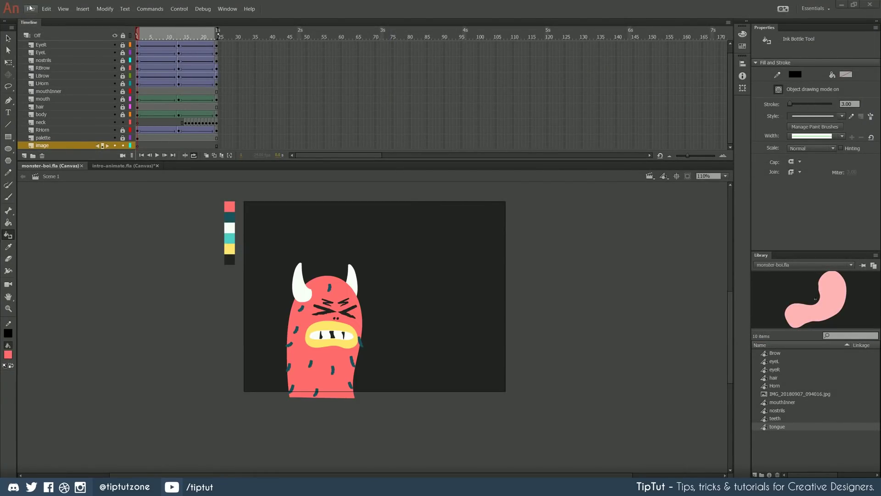
left_click(30, 9)
mouse_move(69, 133)
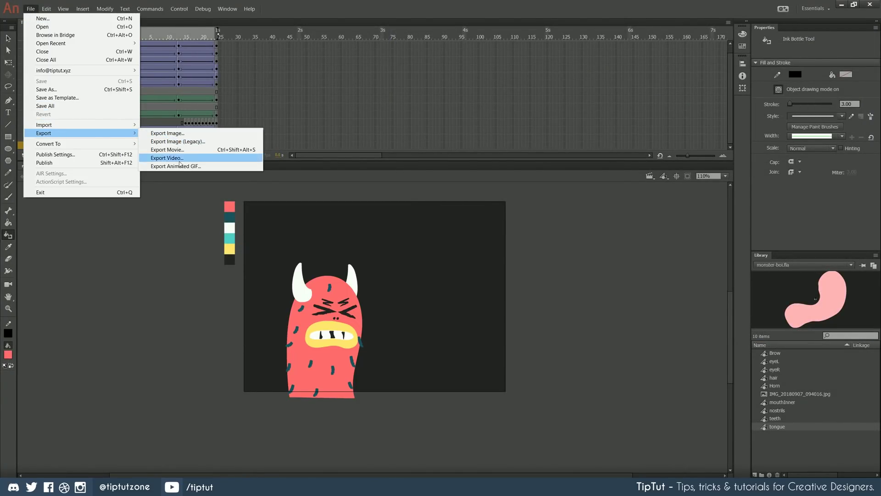
left_click(167, 158)
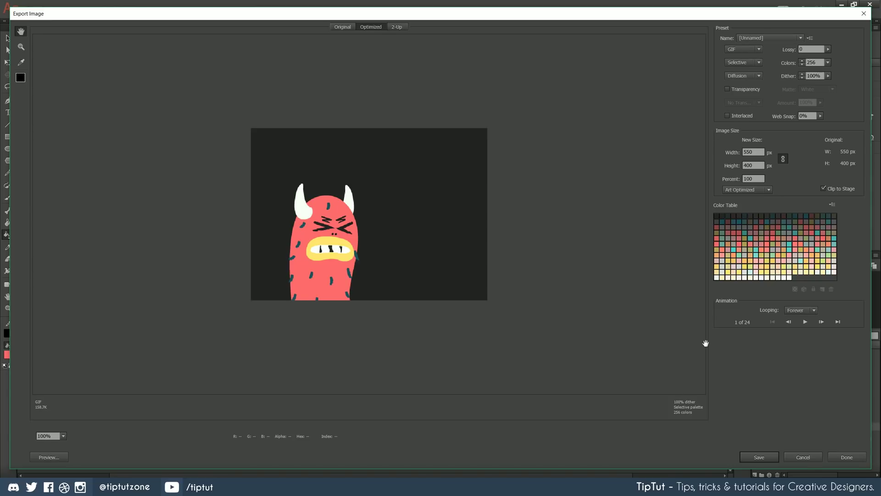
left_click(807, 323)
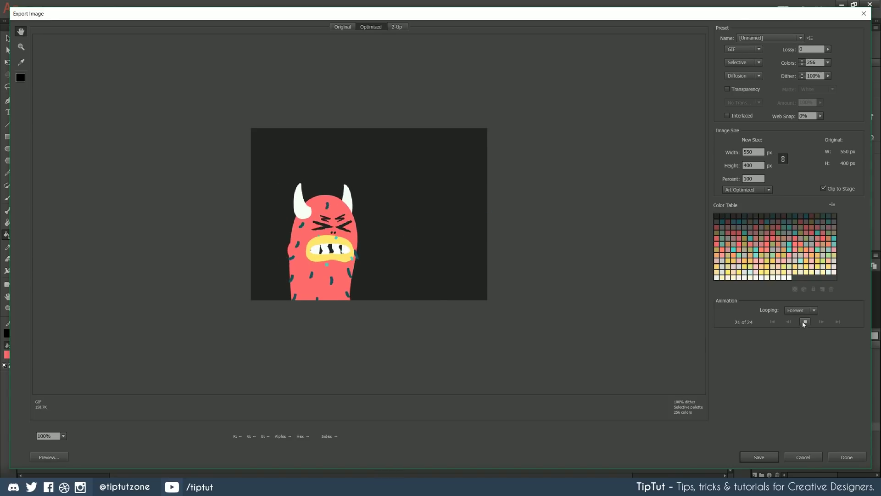
Save the GIF at 550 x 400 px with endless looping as monster-boi.gif in the Intro to Adobe Animate 2018 folder.
left_click(753, 152)
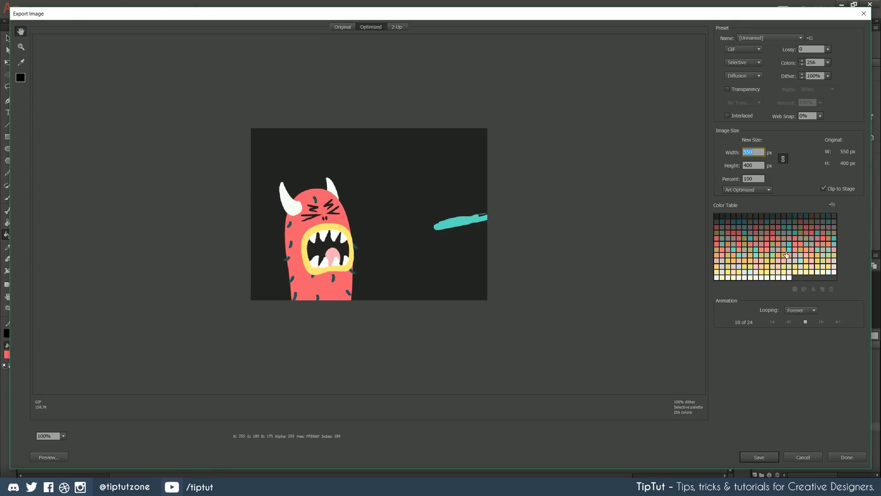
left_click(759, 457)
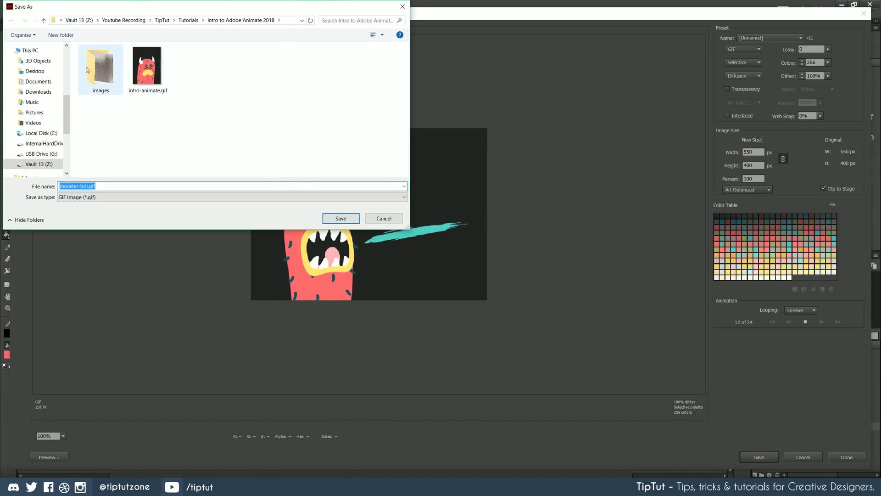
scroll(66, 105, "down", 2)
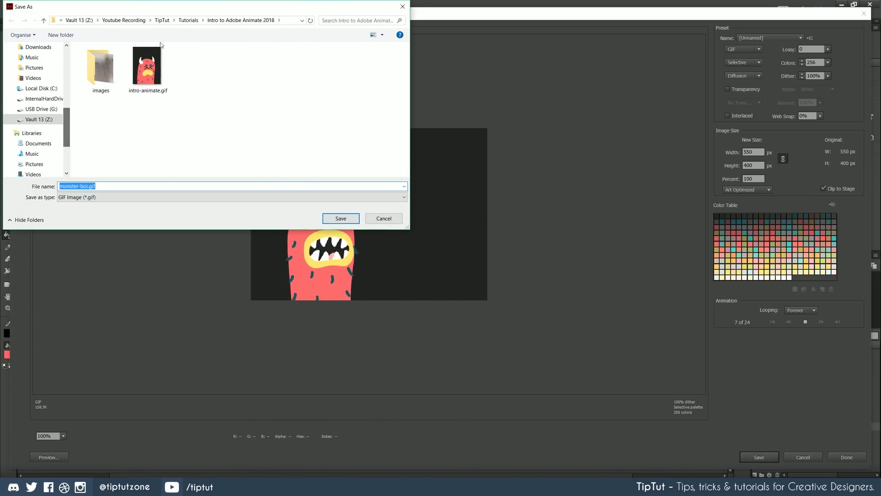
left_click(341, 219)
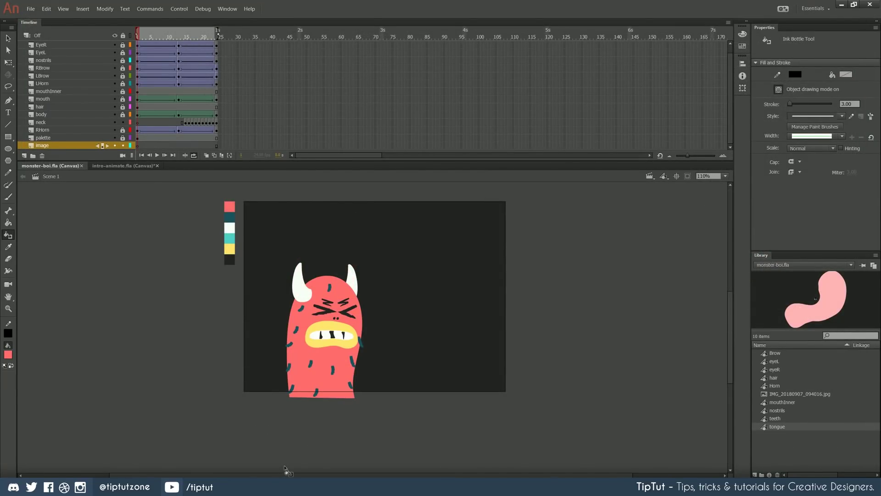
Switch to File Explorer, browse to the Intro to Adobe Animate 2018 folder and open monster-boi.gif to watch it.
left_click(284, 486)
left_click_drag(393, 248, 400, 80)
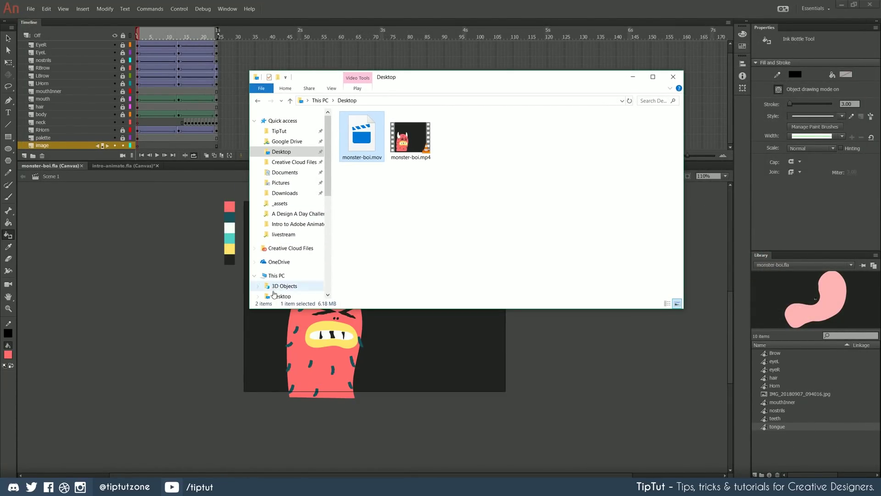
scroll(289, 276, "down", 2)
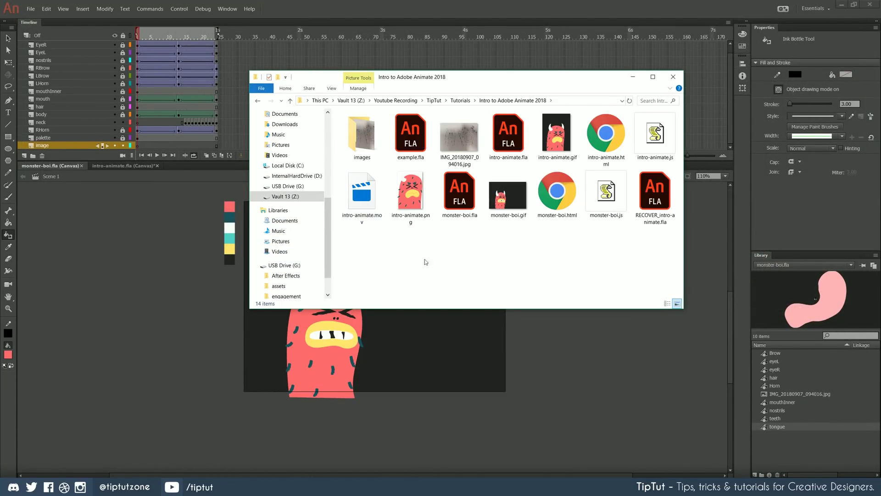
double_click(507, 191)
mouse_move(339, 225)
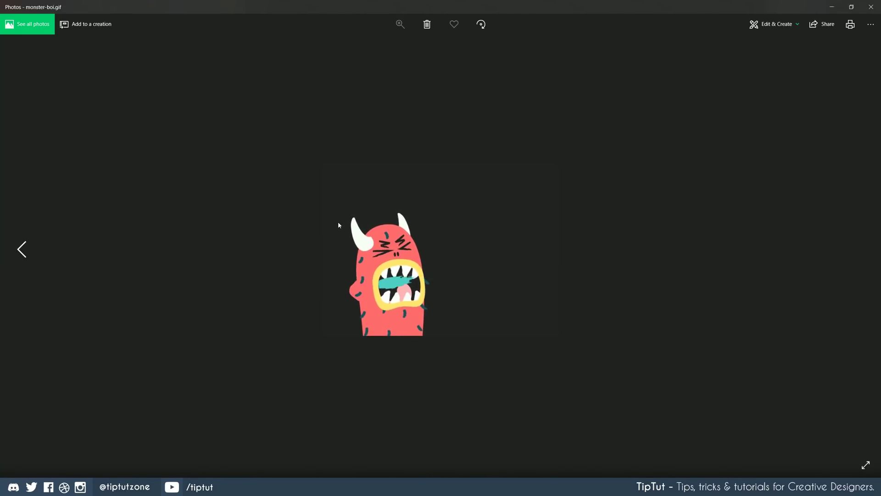
Close the GIF viewer and the folder window, and activate the Selection tool in Adobe Animate.
left_click(868, 6)
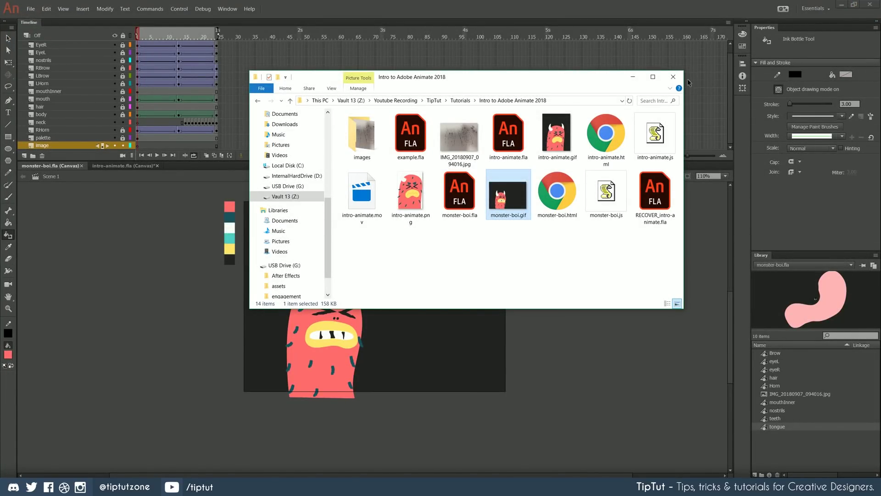
left_click(673, 76)
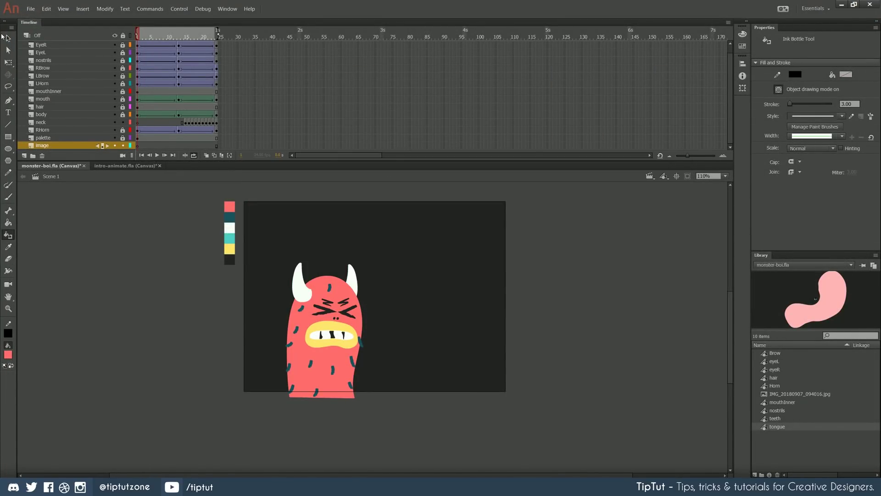
left_click(8, 37)
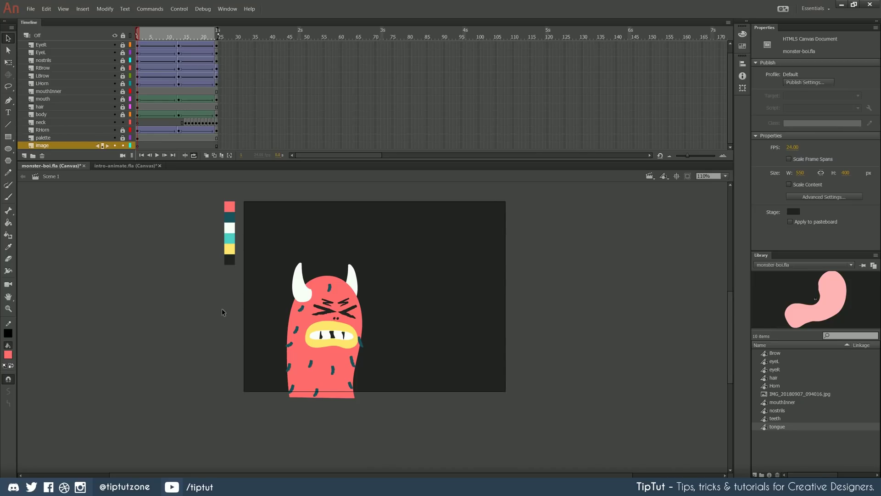